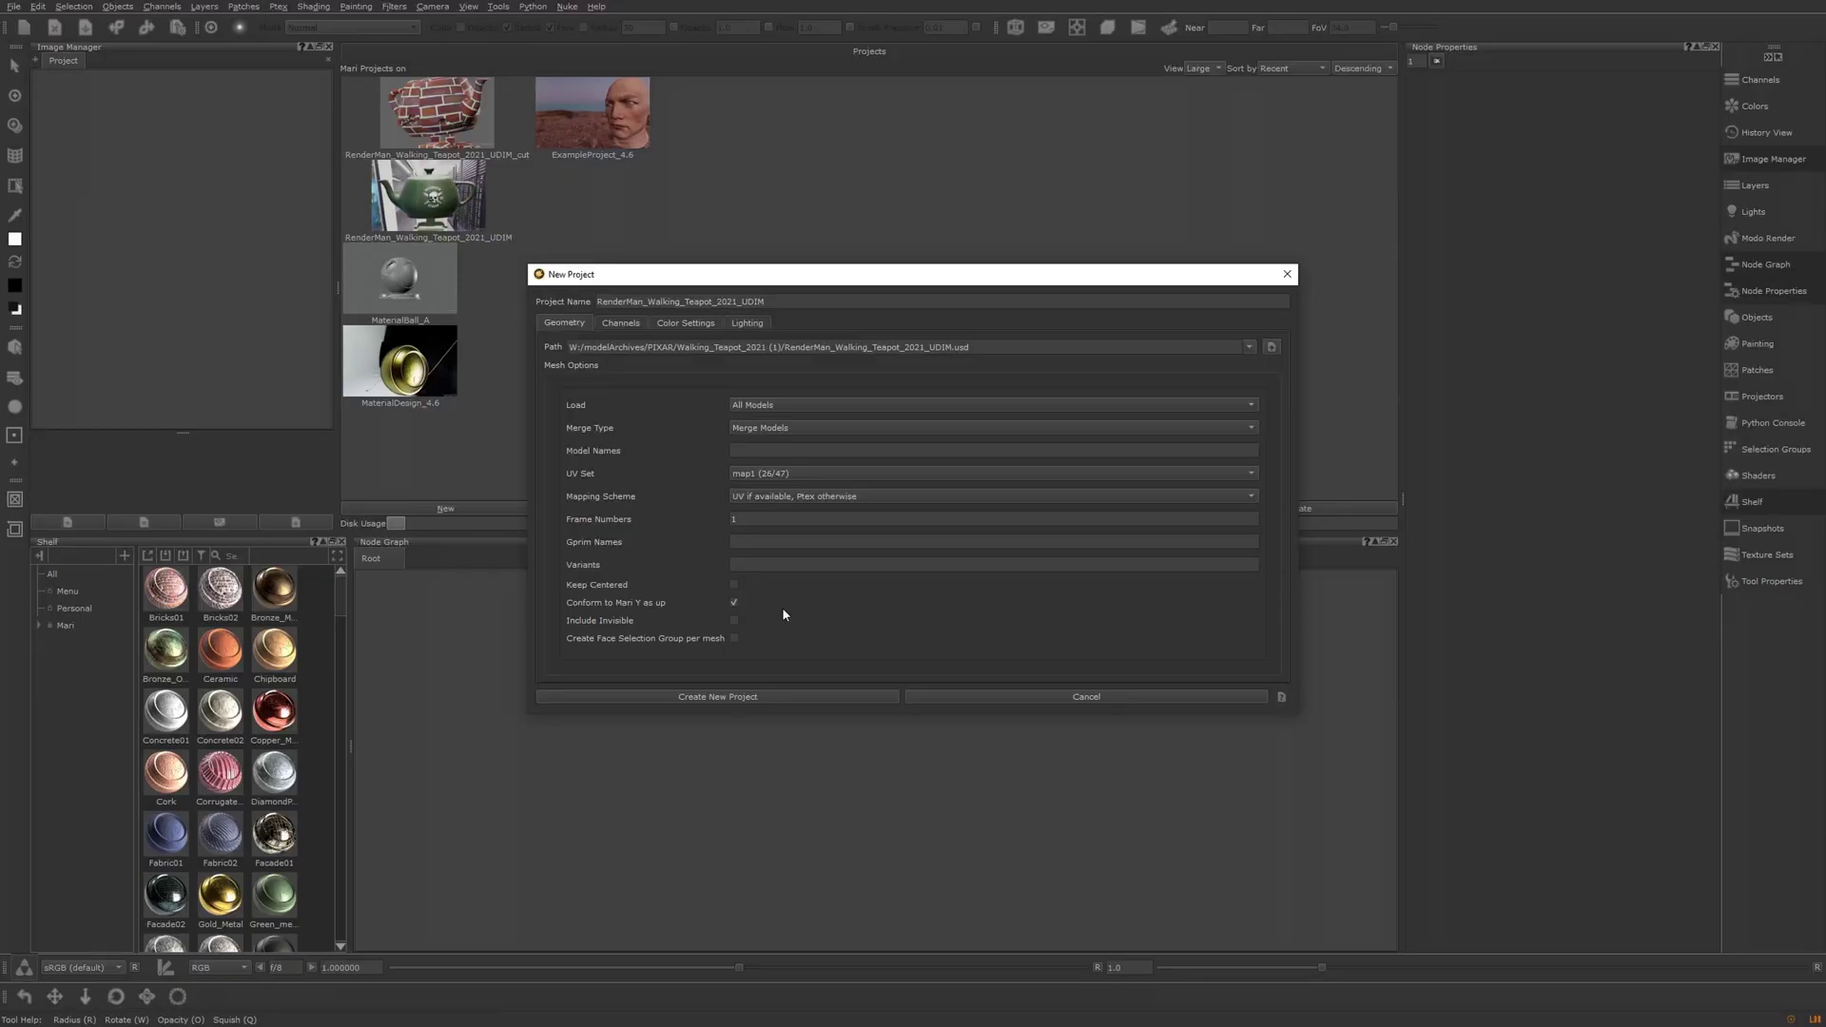
Create the RenderMan_Walking_Teapot_2021_UDIM project so the walking teapot mesh loads.
click(754, 697)
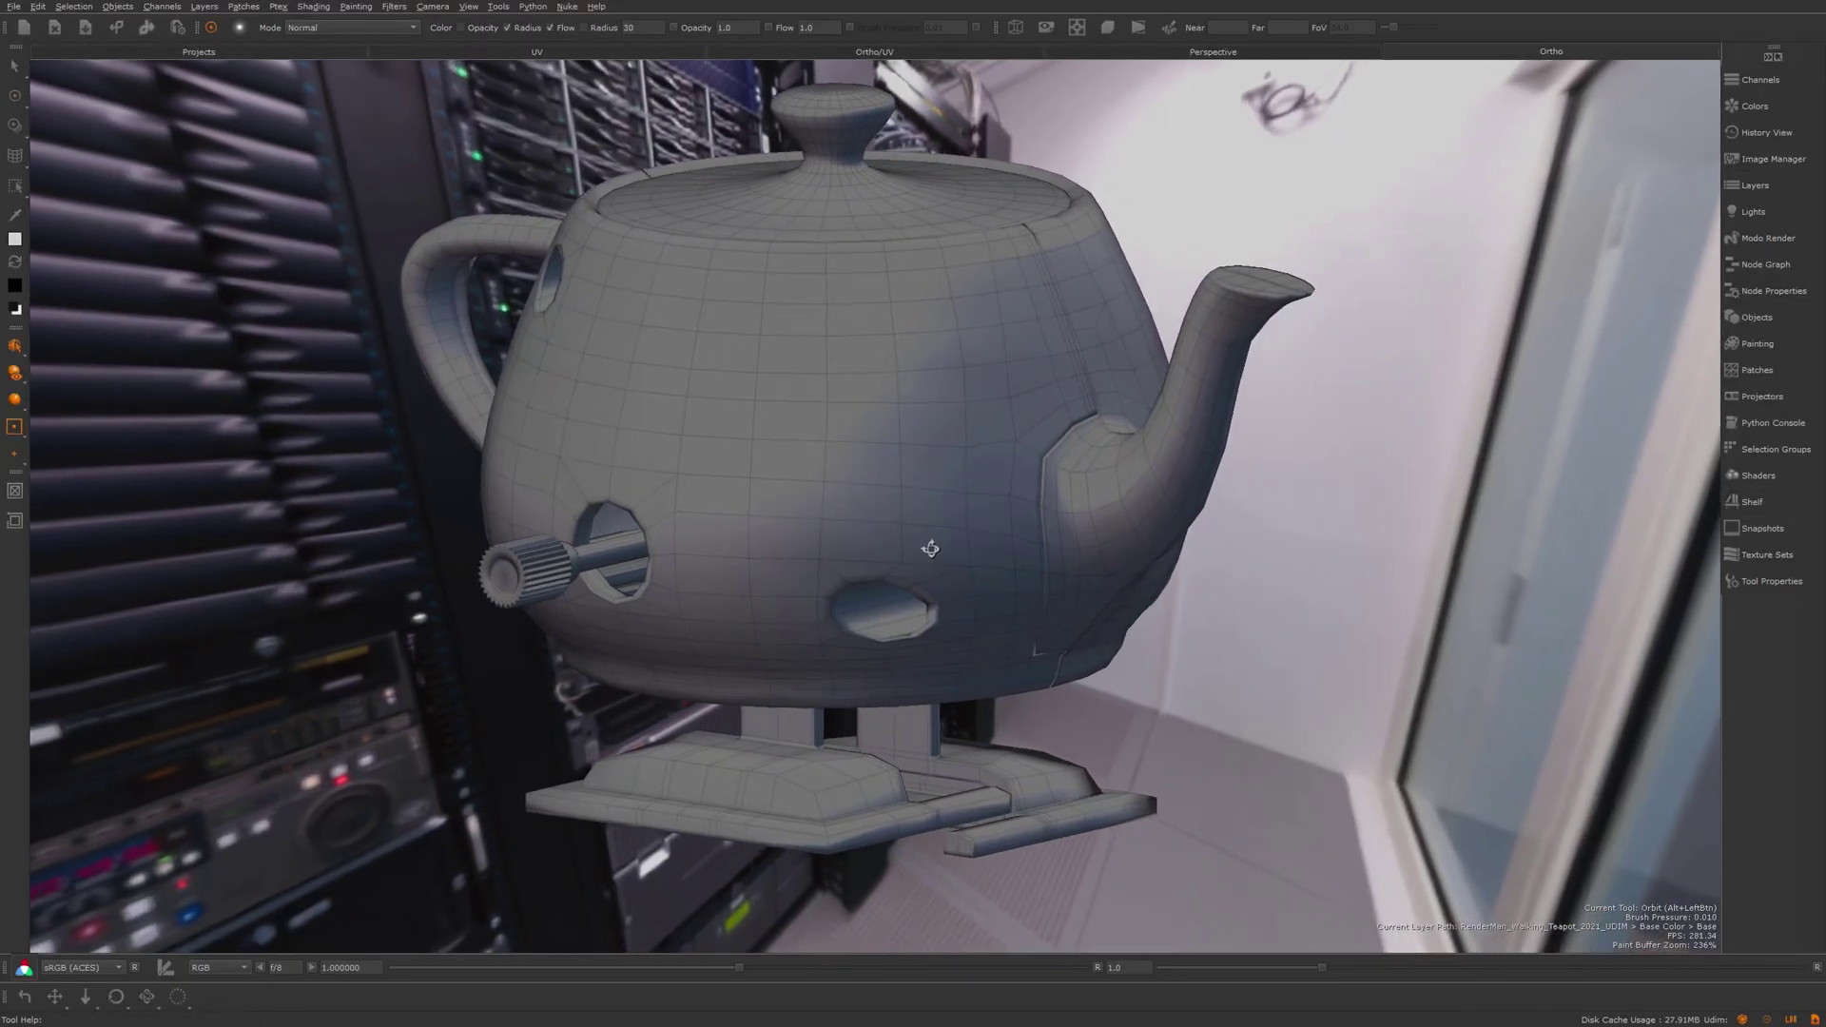
Subdivide the teapot mesh with Catmull-Clark via Objects > Subdivide.
alt+drag(923, 540, 905, 566)
click(124, 6)
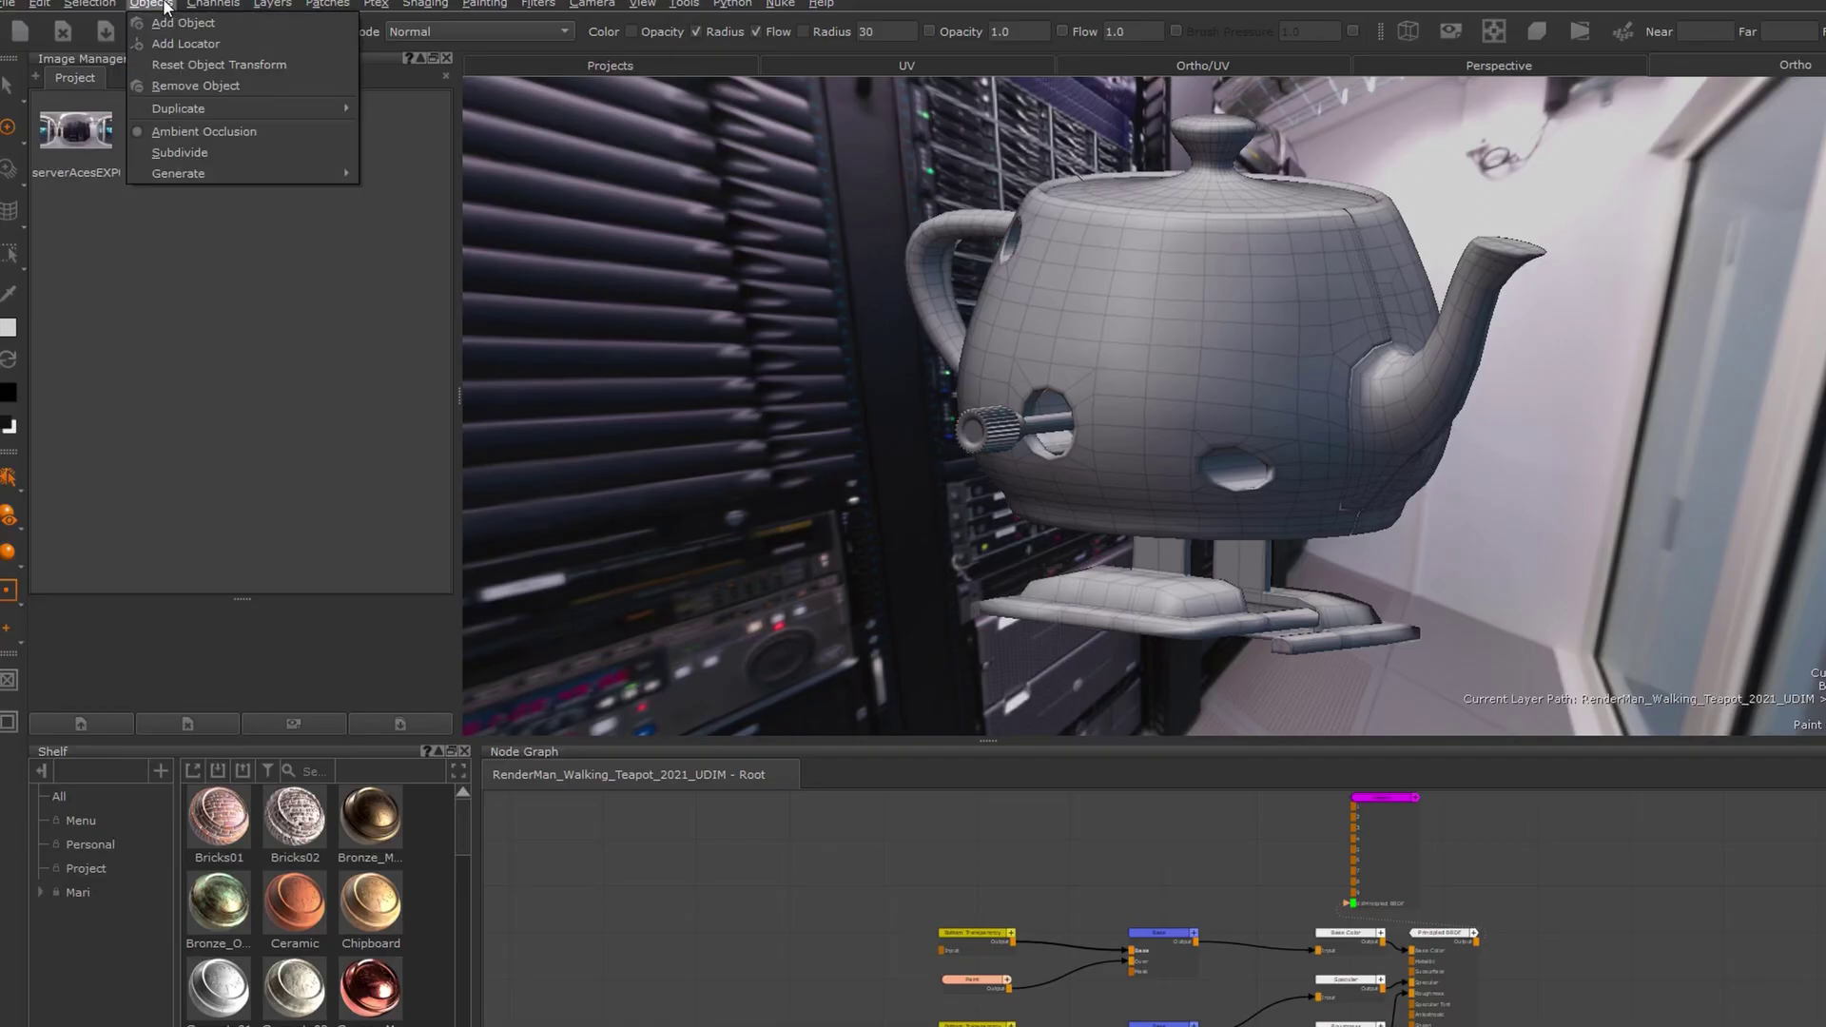
click(208, 150)
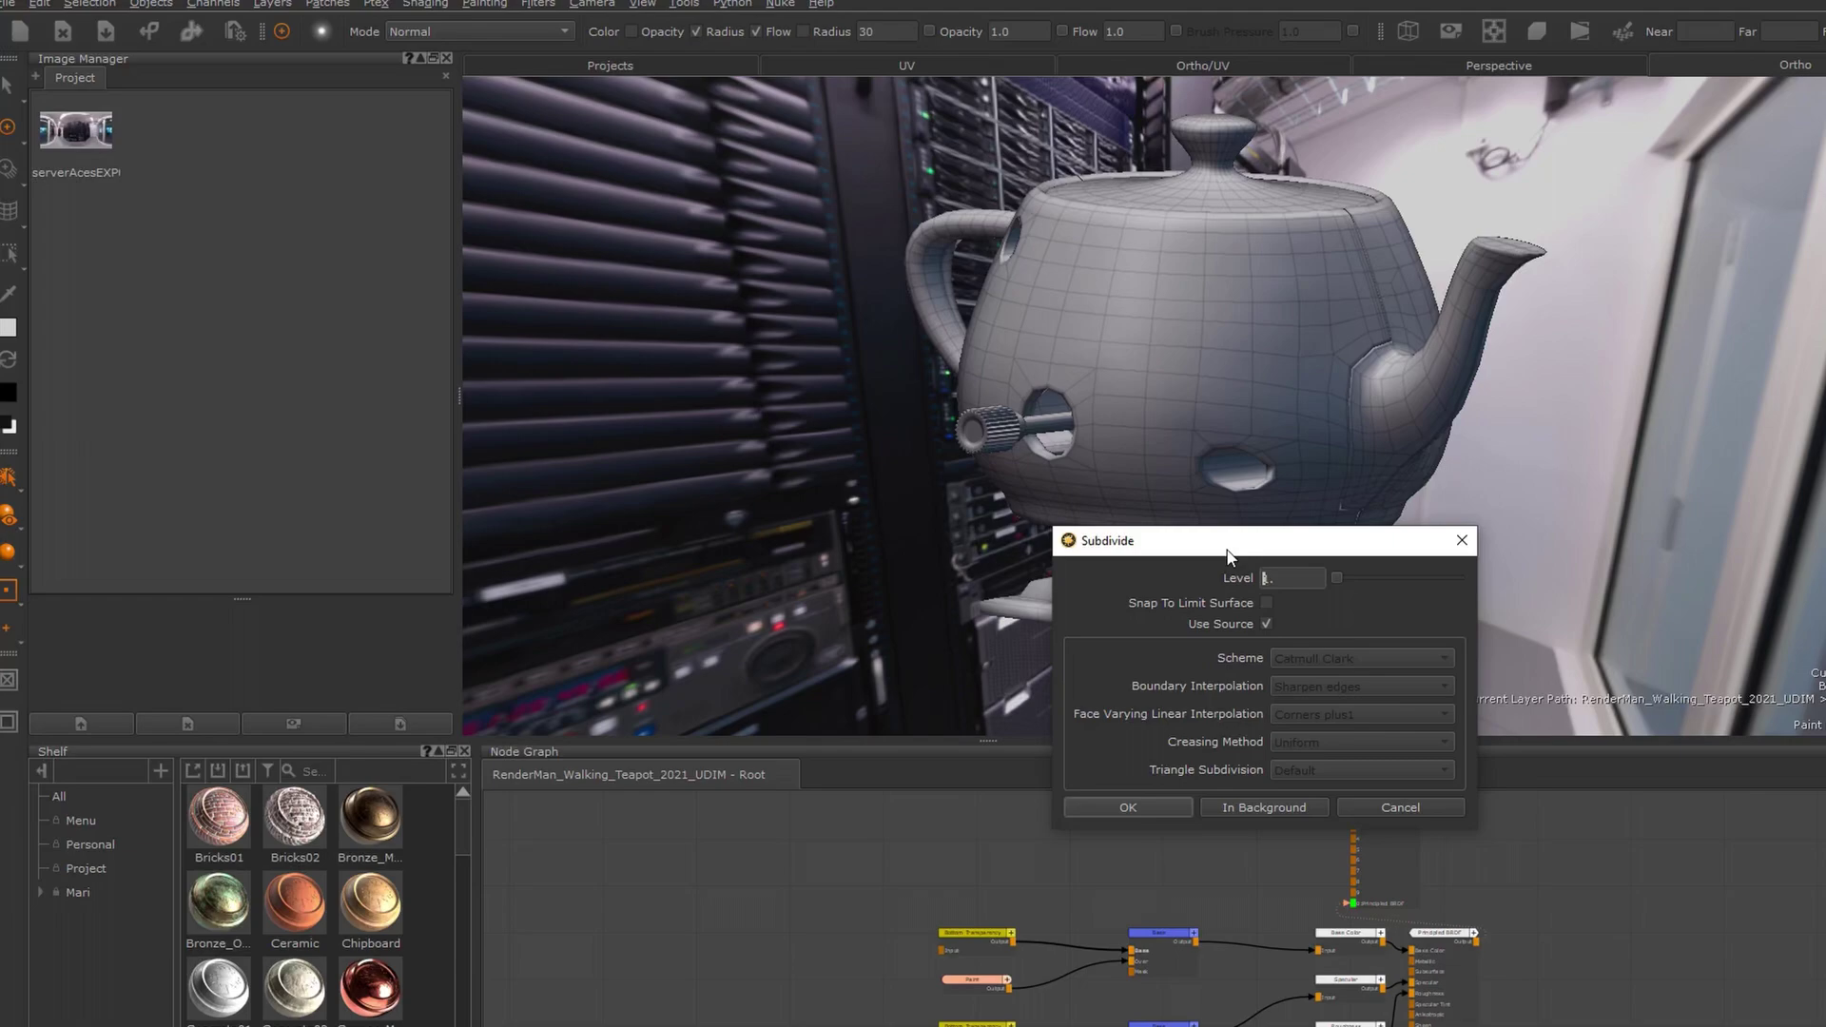
drag(1230, 556, 1669, 341)
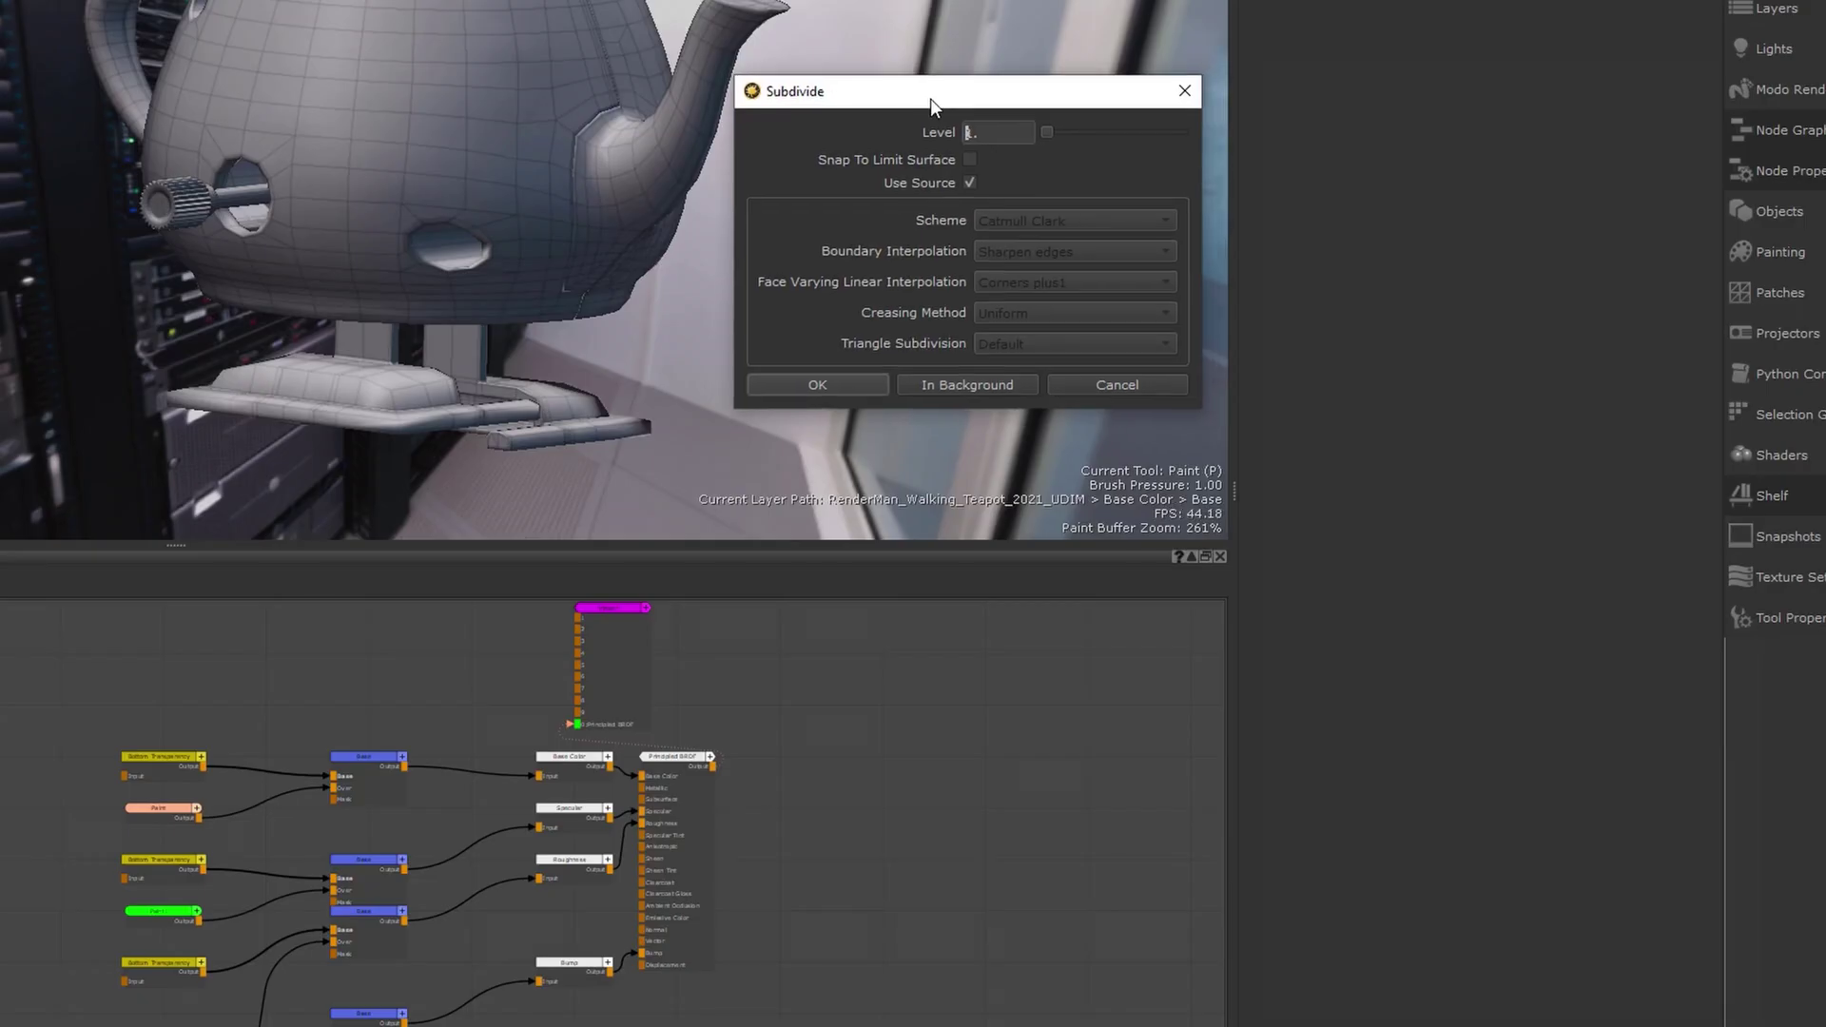
click(830, 386)
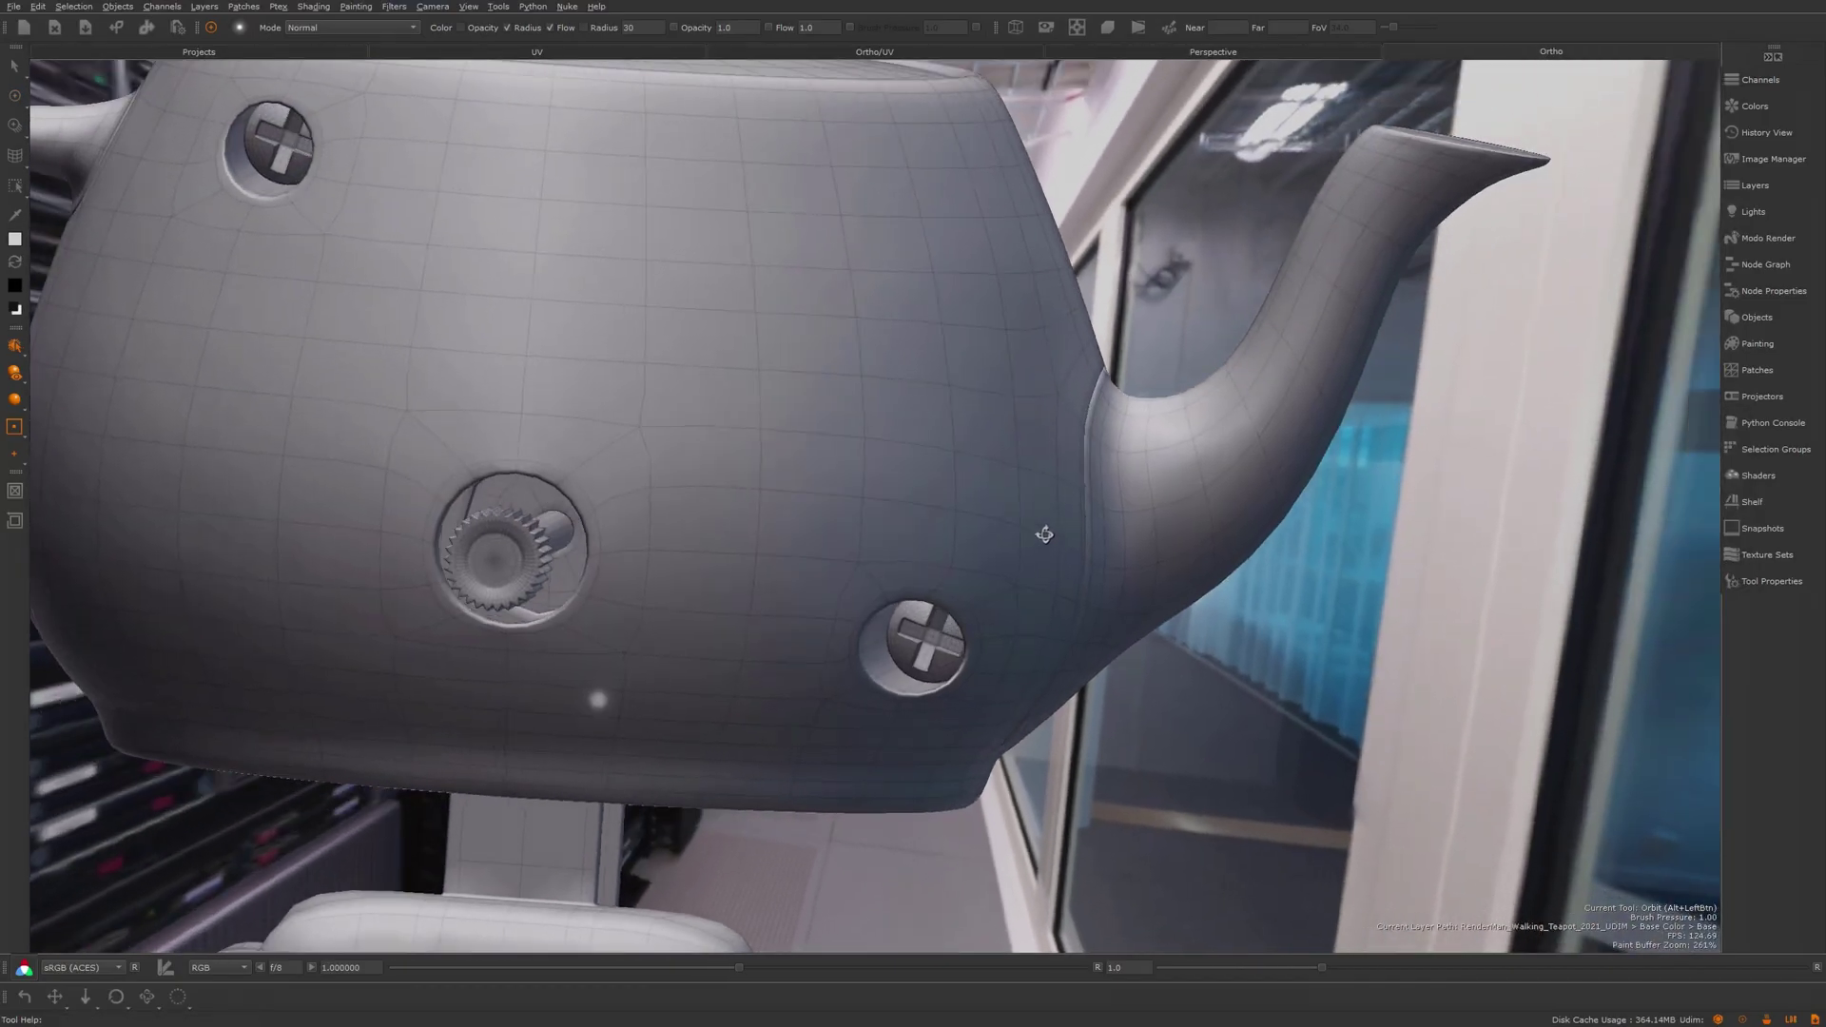
Add a USD Preview Surface shader in the Shaders palette.
alt+drag(1044, 534, 1121, 518)
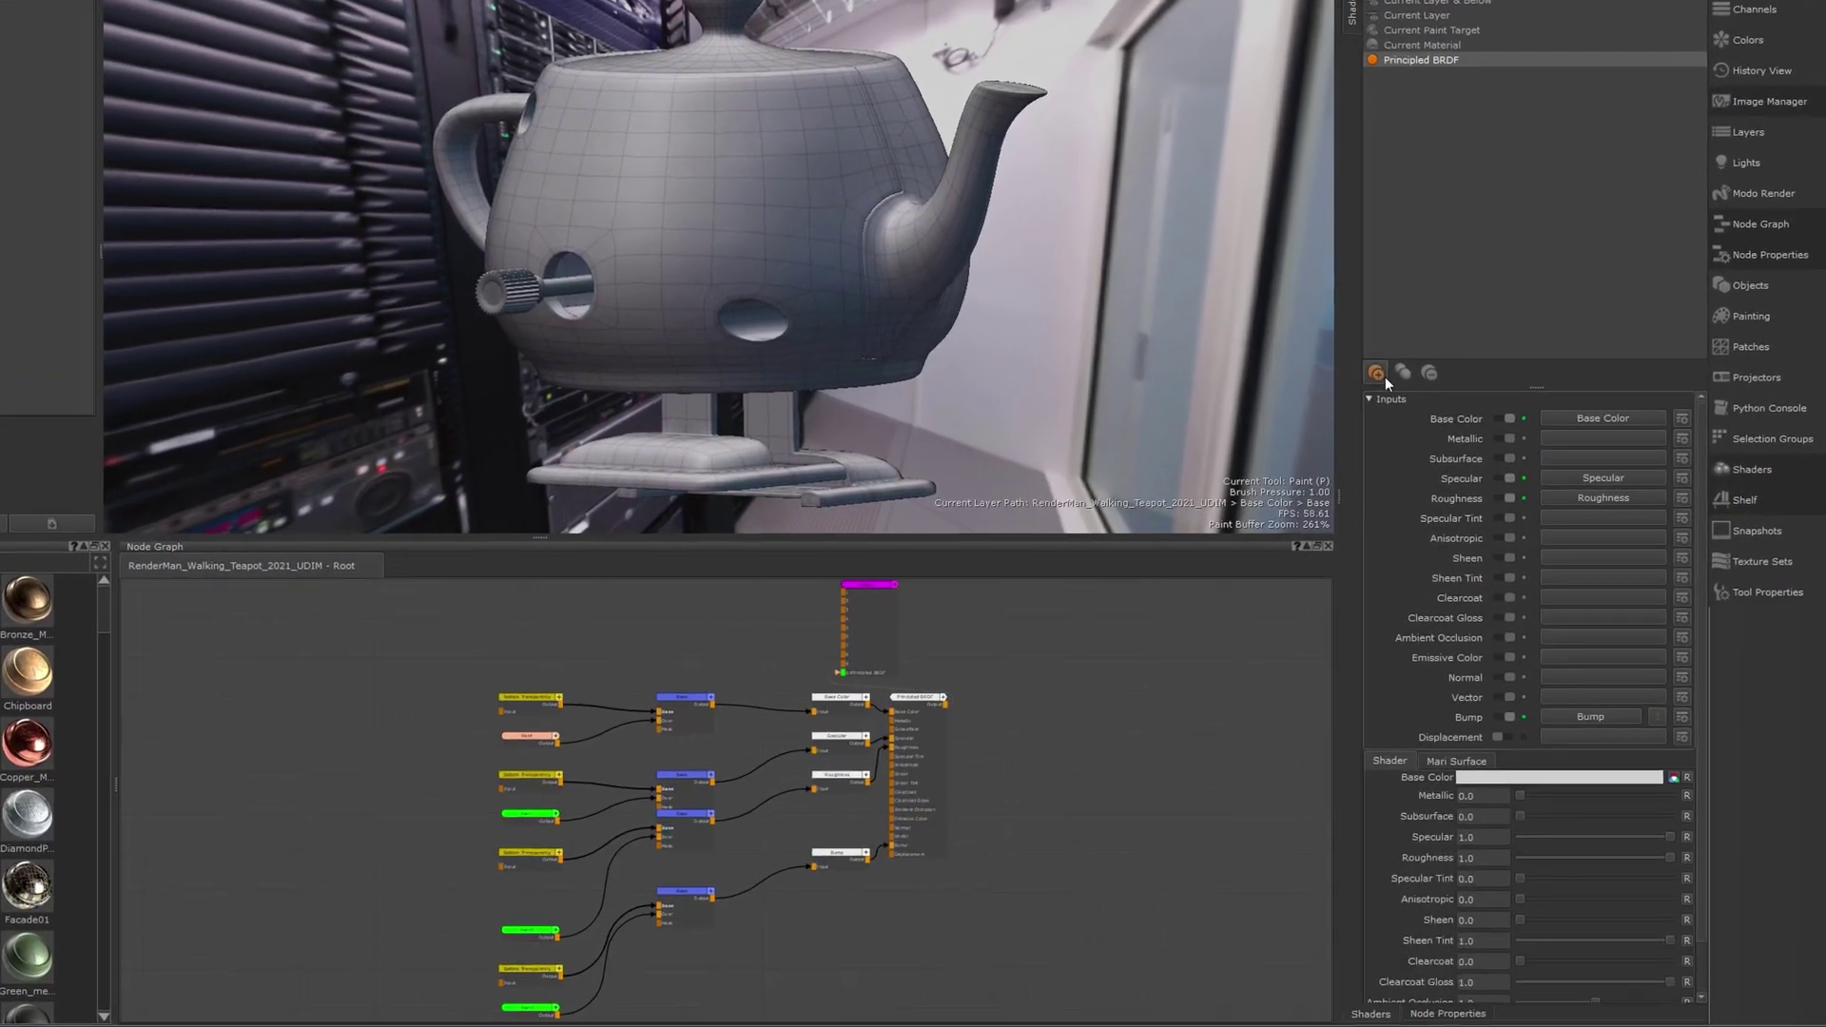
click(1381, 374)
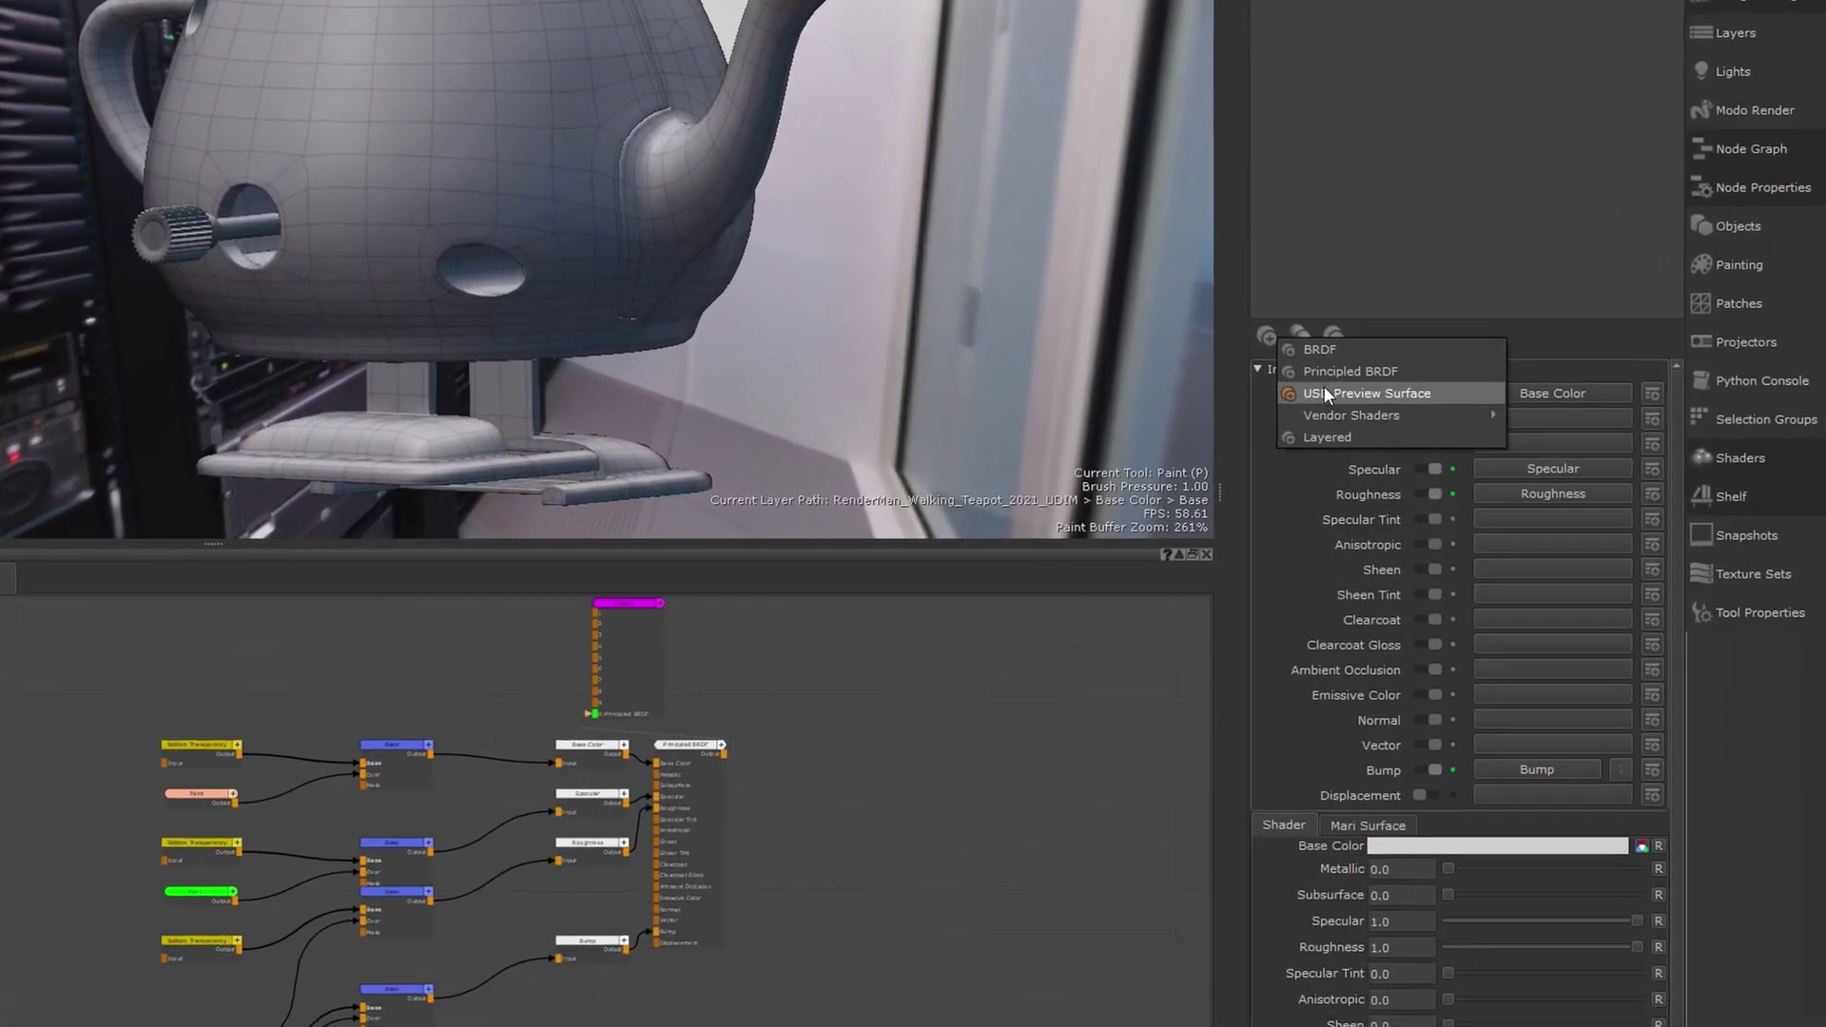
click(1324, 386)
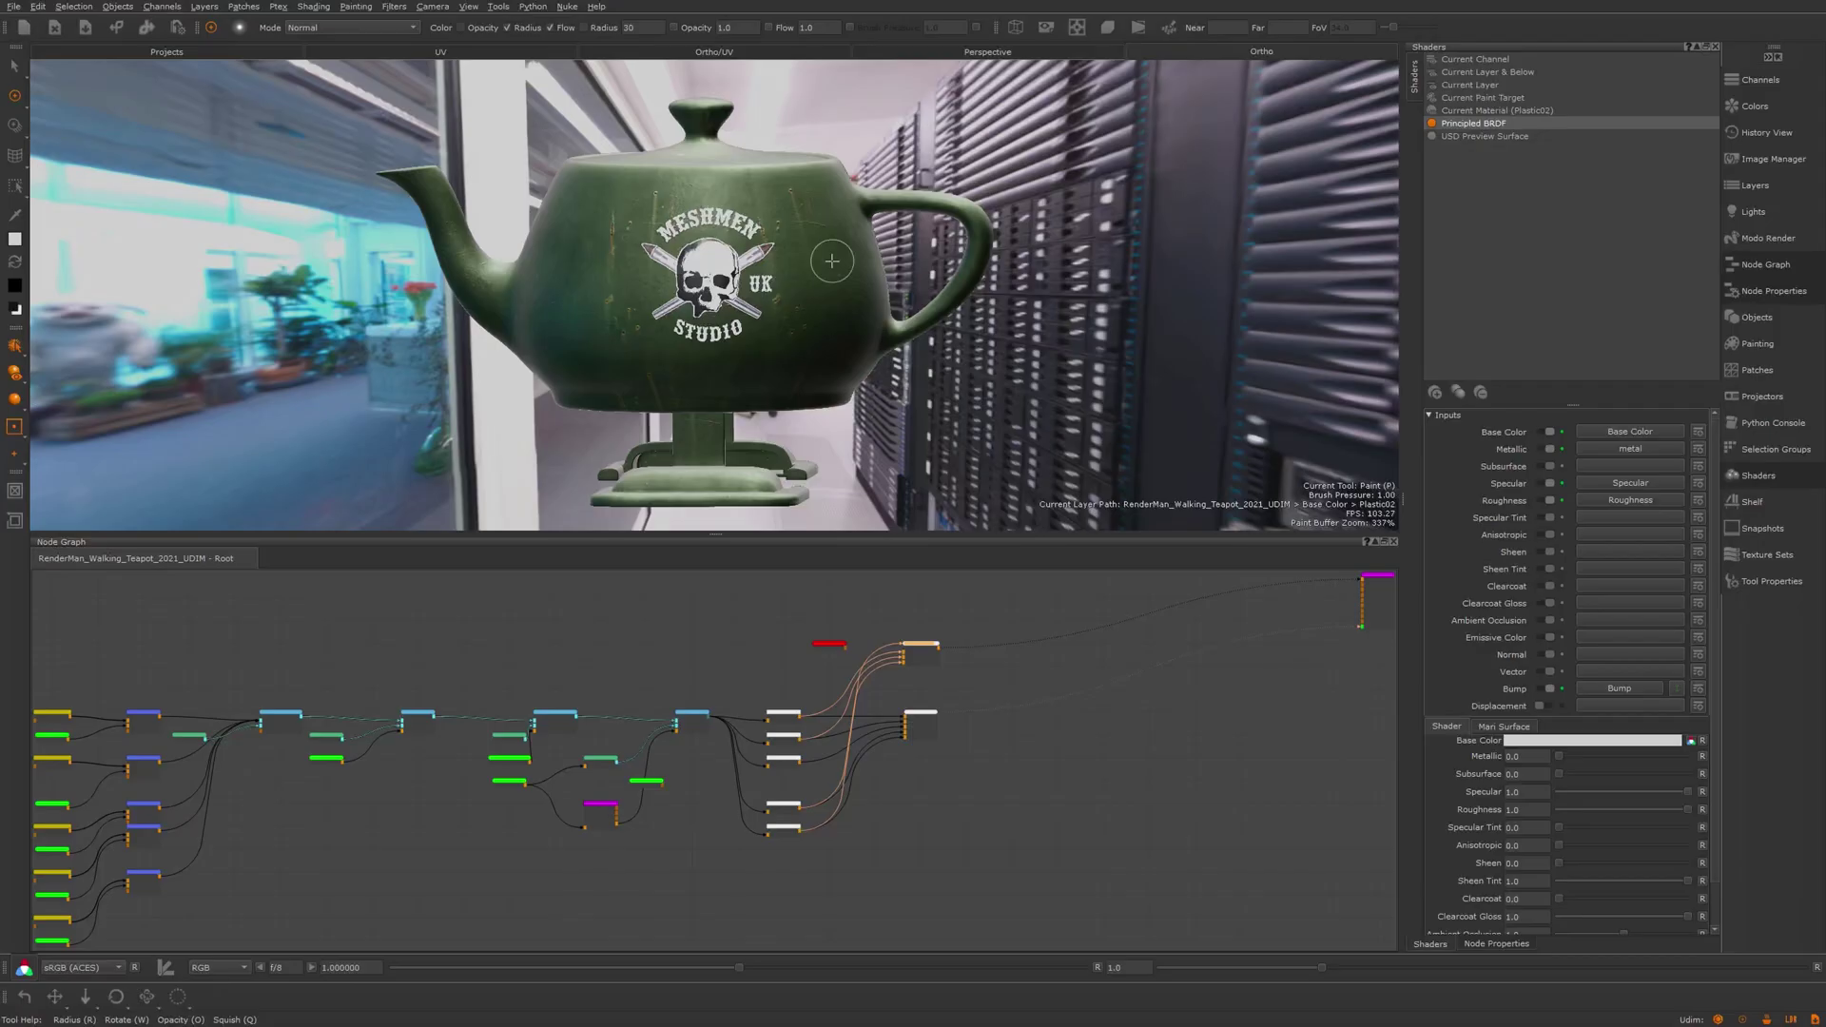
Make USD Preview Surface active and feed Base Color into its Diffuse Color input.
click(1501, 137)
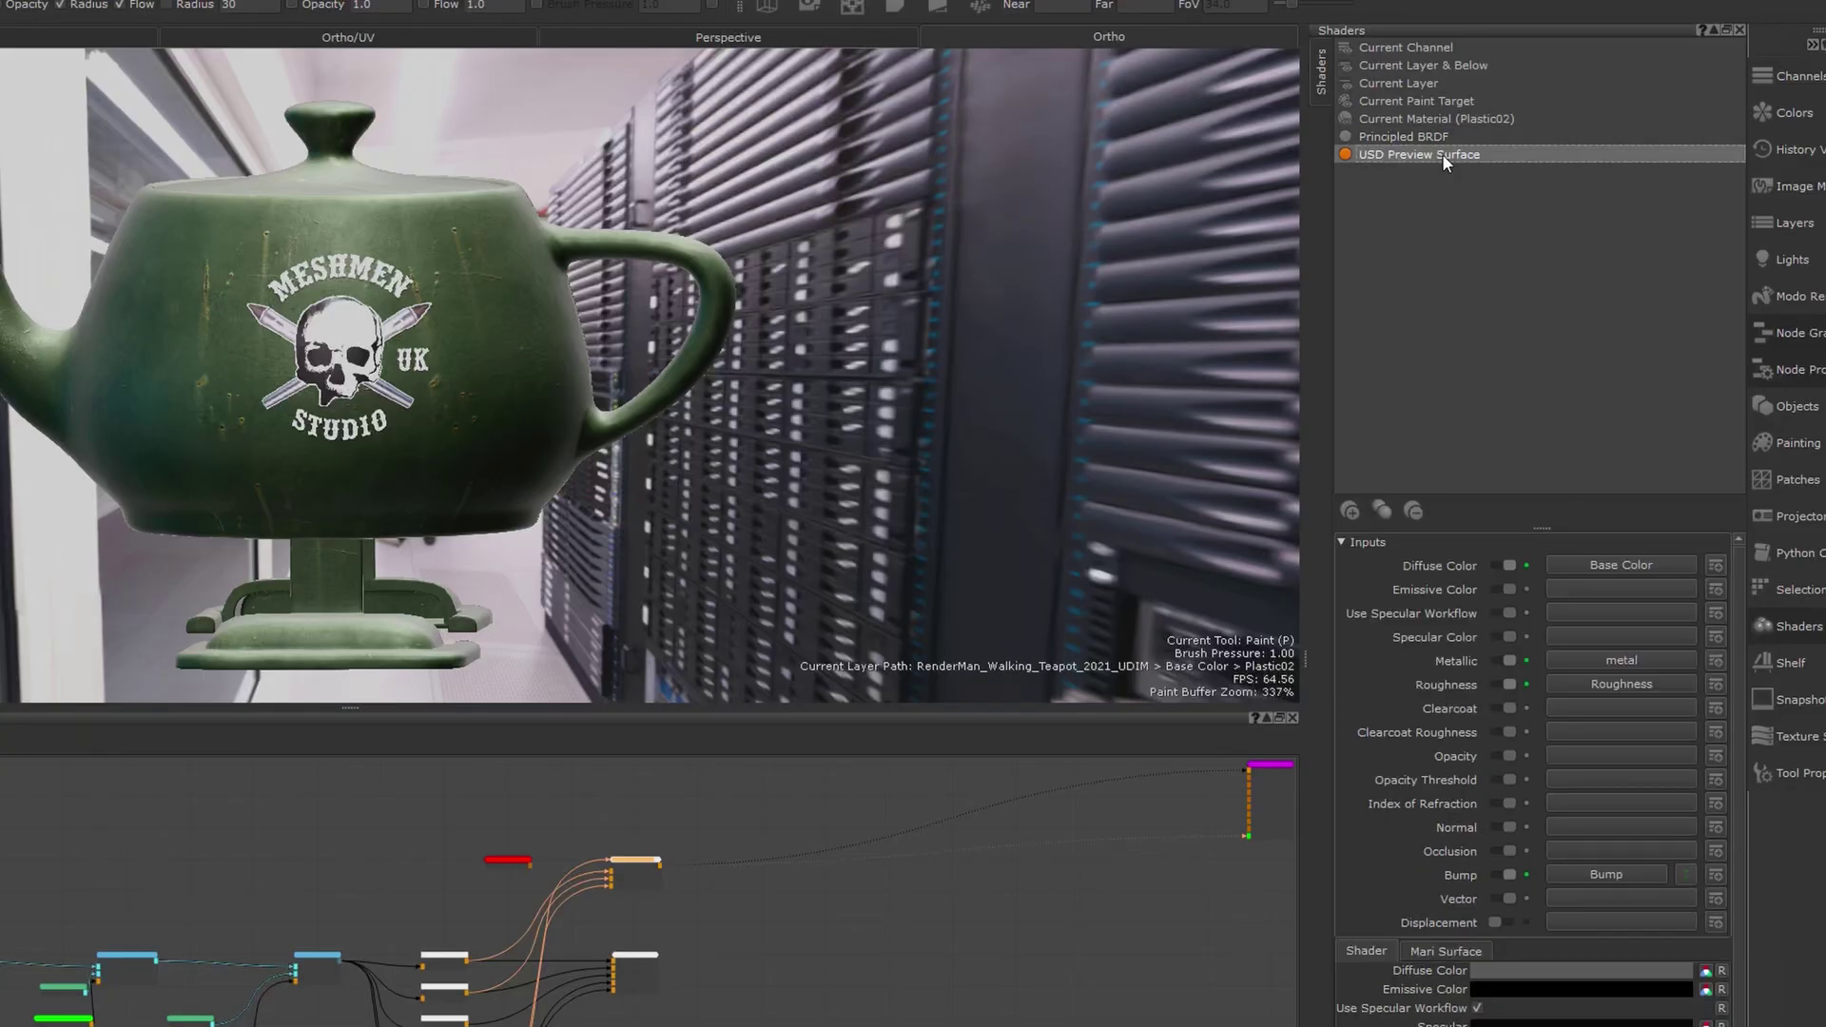
click(1624, 567)
click(1600, 598)
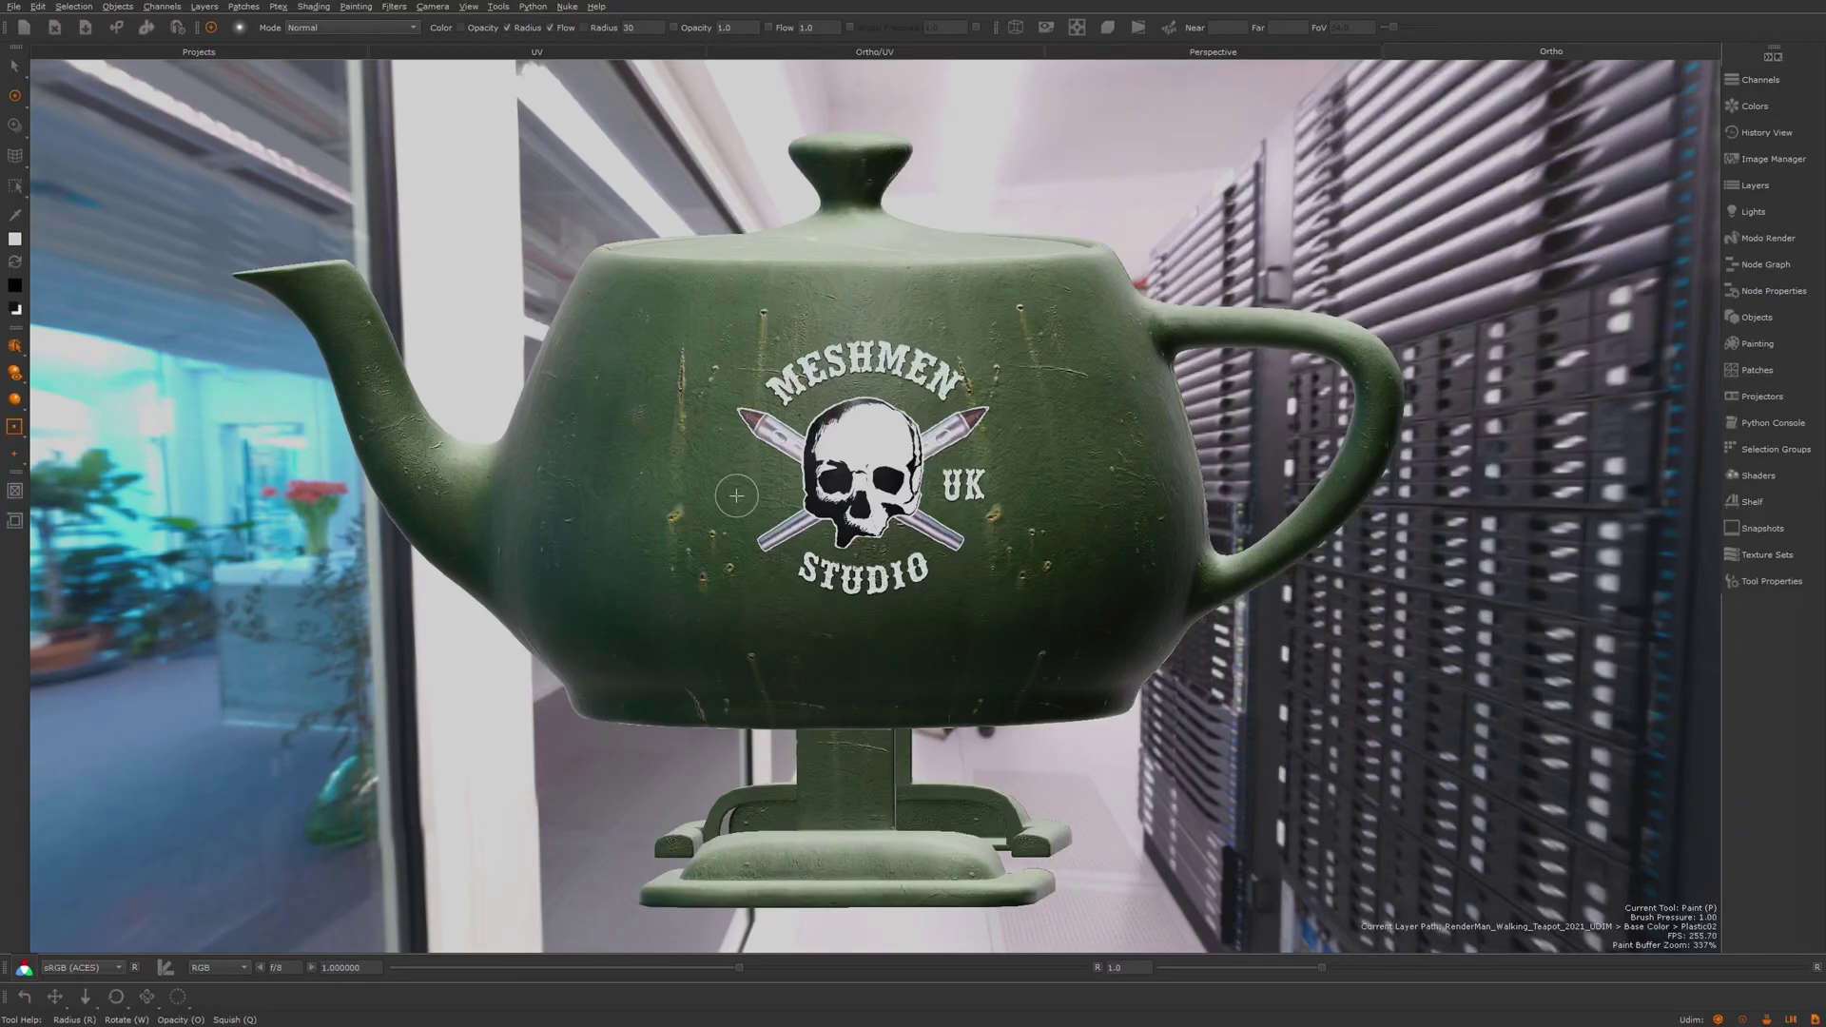
Orbit the view to inspect the green textured teapot from several angles.
alt+drag(736, 495, 601, 487)
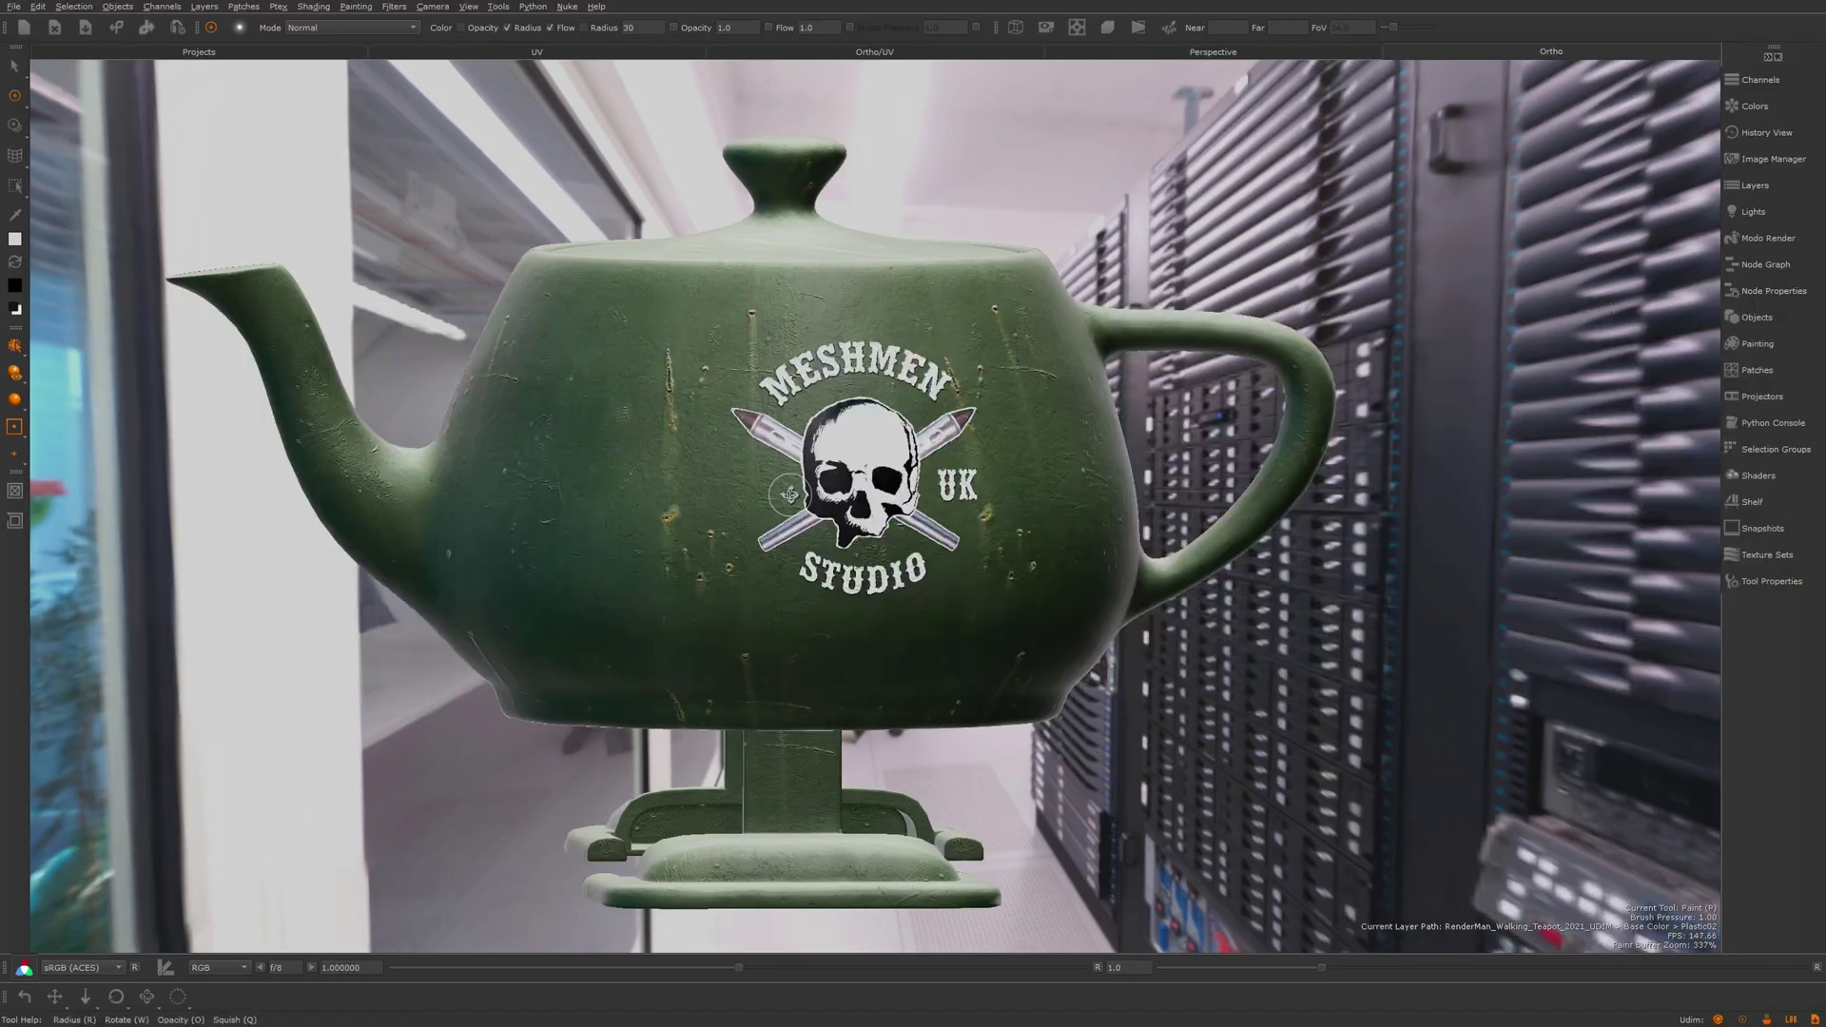
mouse_move(788, 494)
alt+mouse_down()
mouse_move(596, 487)
mouse_move(797, 492)
alt+mouse_up()
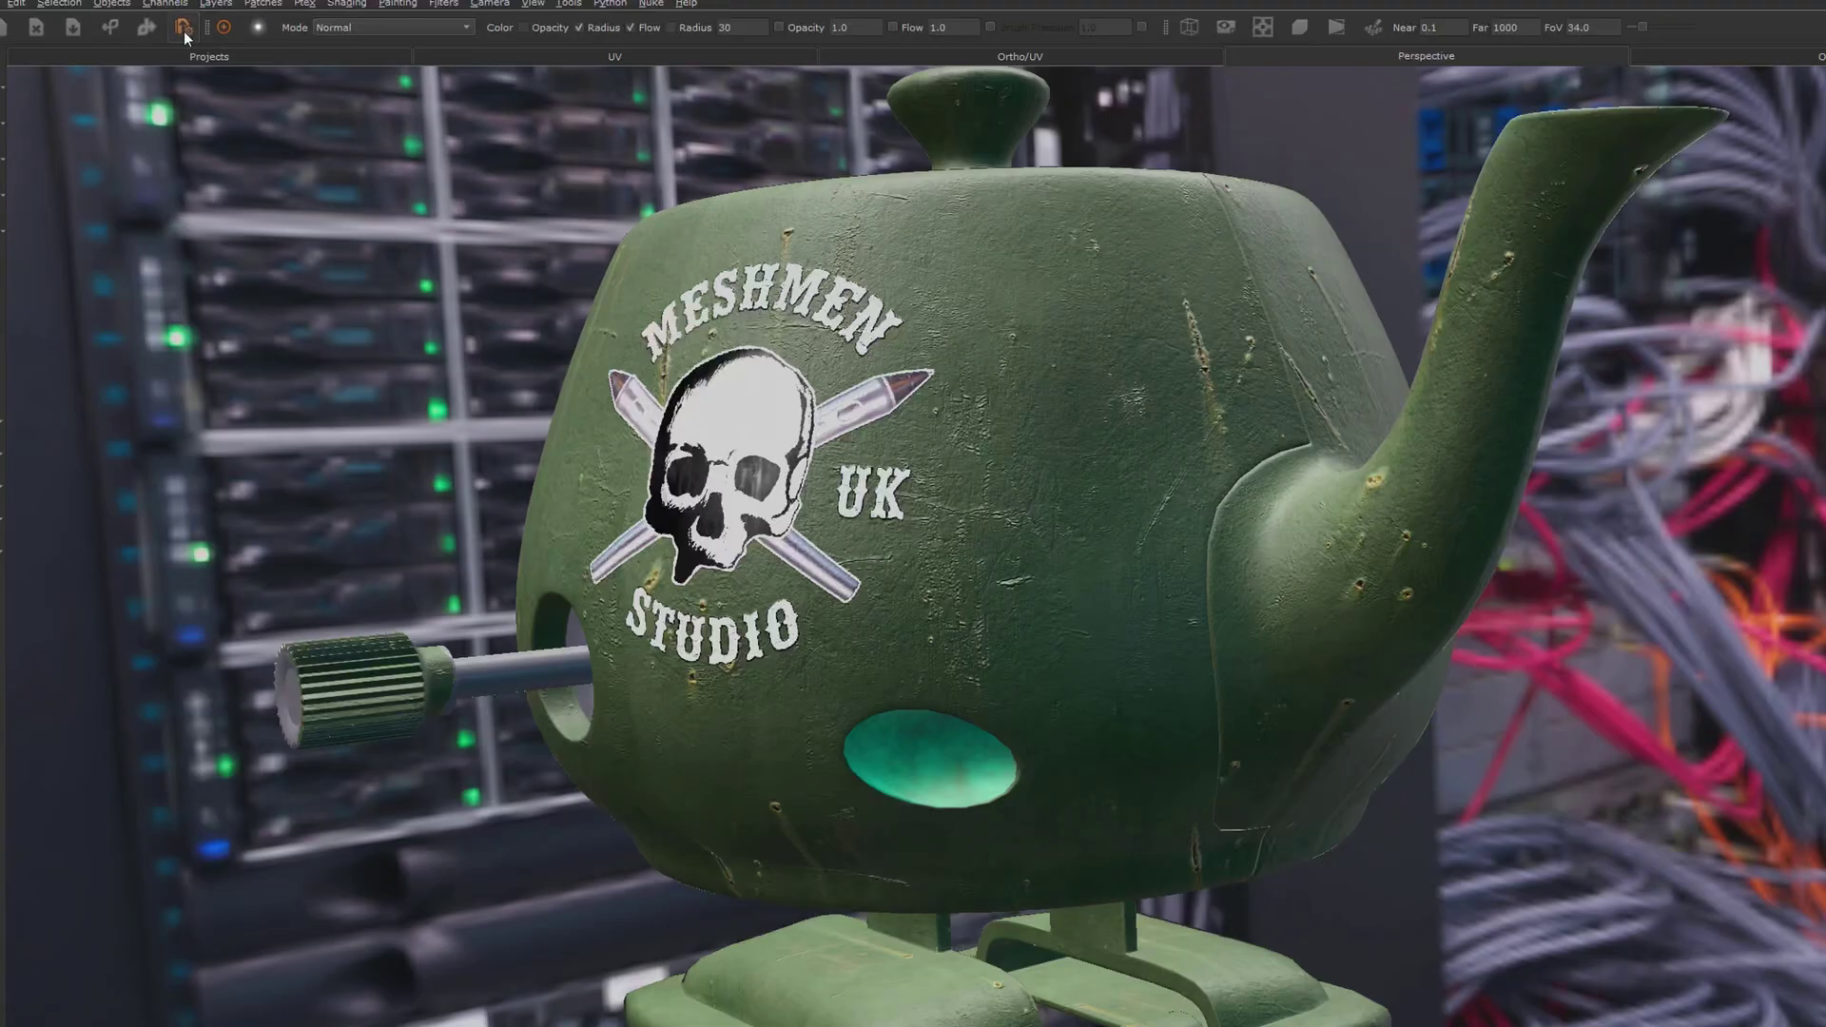
Open the Export Manager and review its USD Export settings.
click(185, 30)
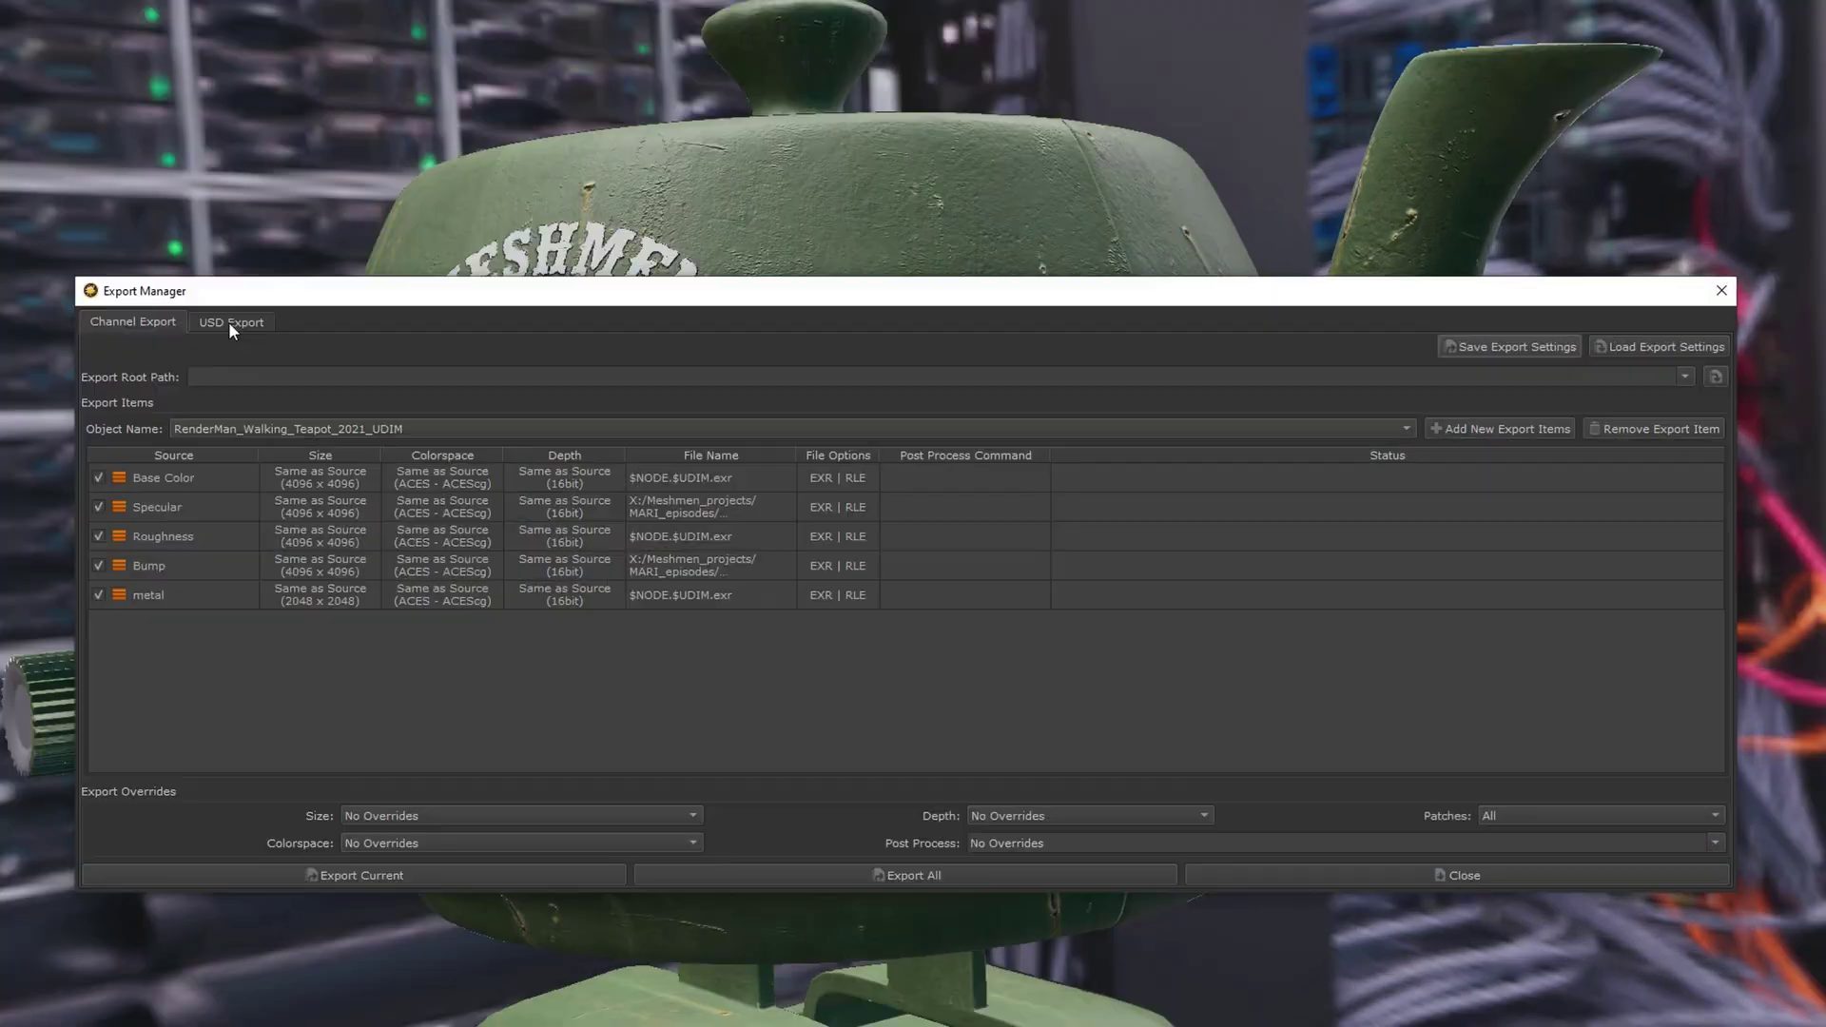
click(474, 352)
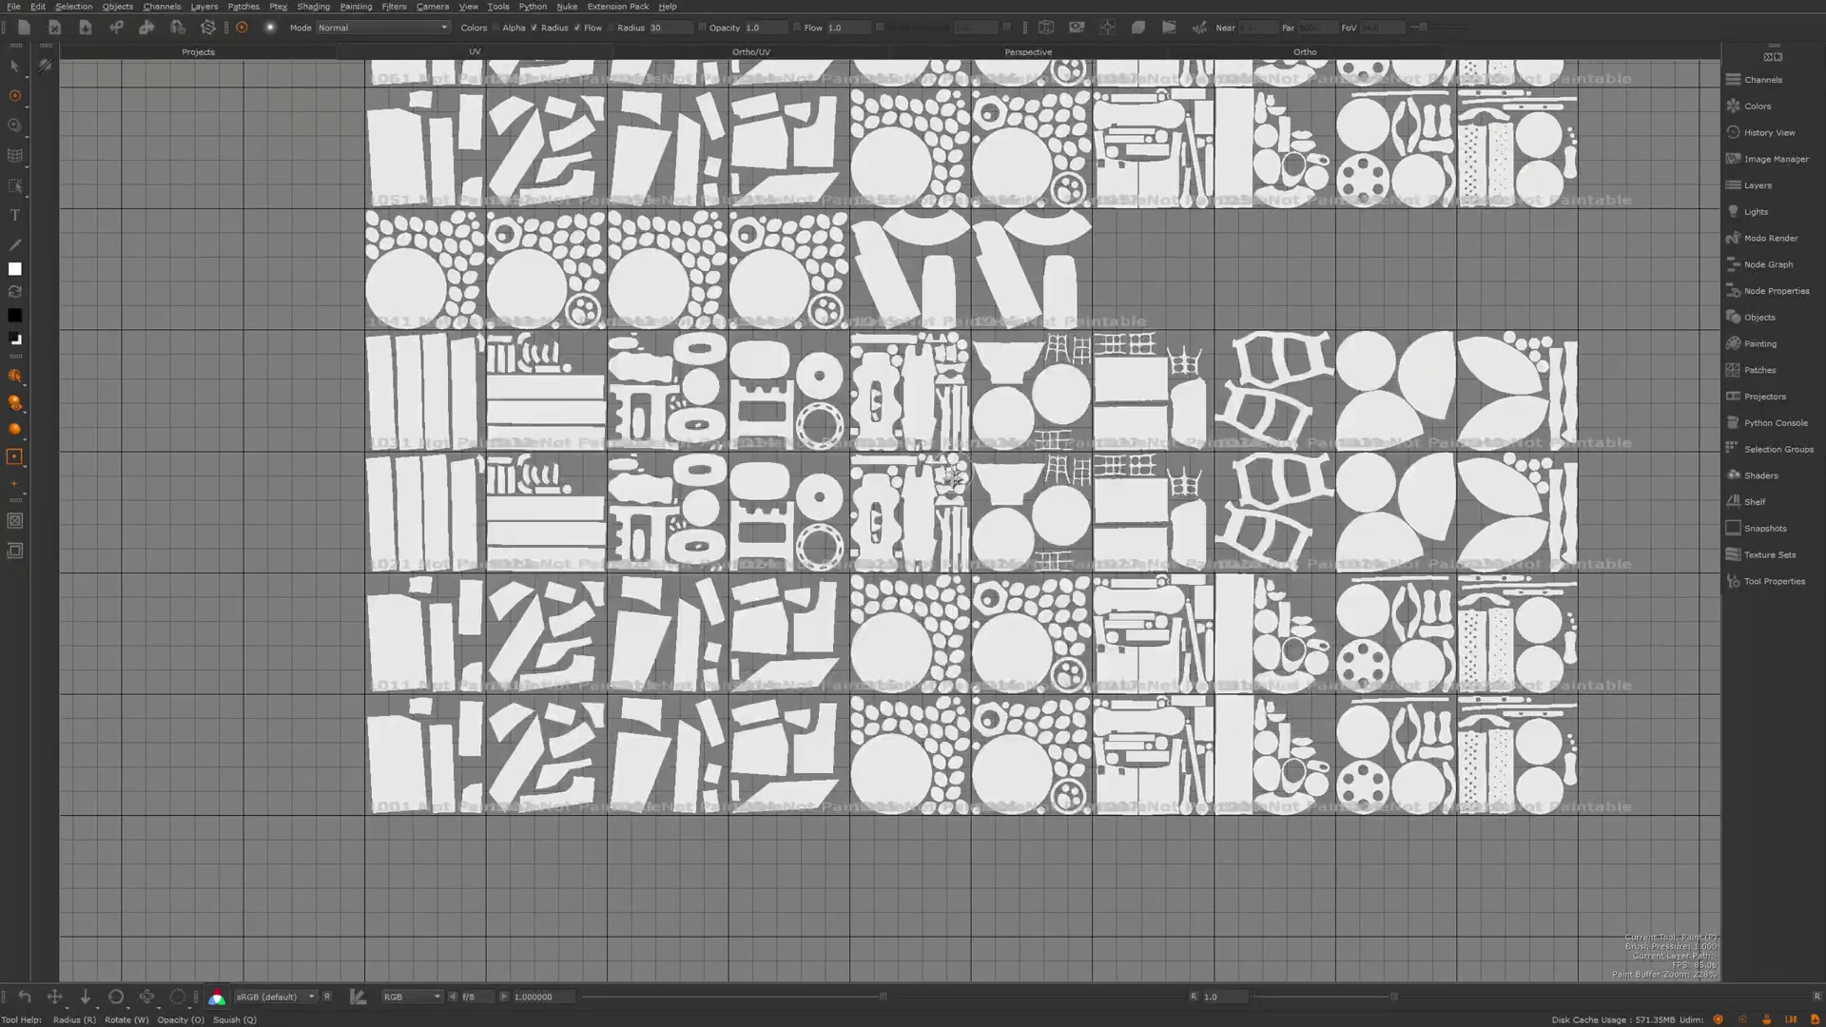
Pan the UV view down to the lower tiles and bring up the shader list.
scroll(913, 514, down, 6)
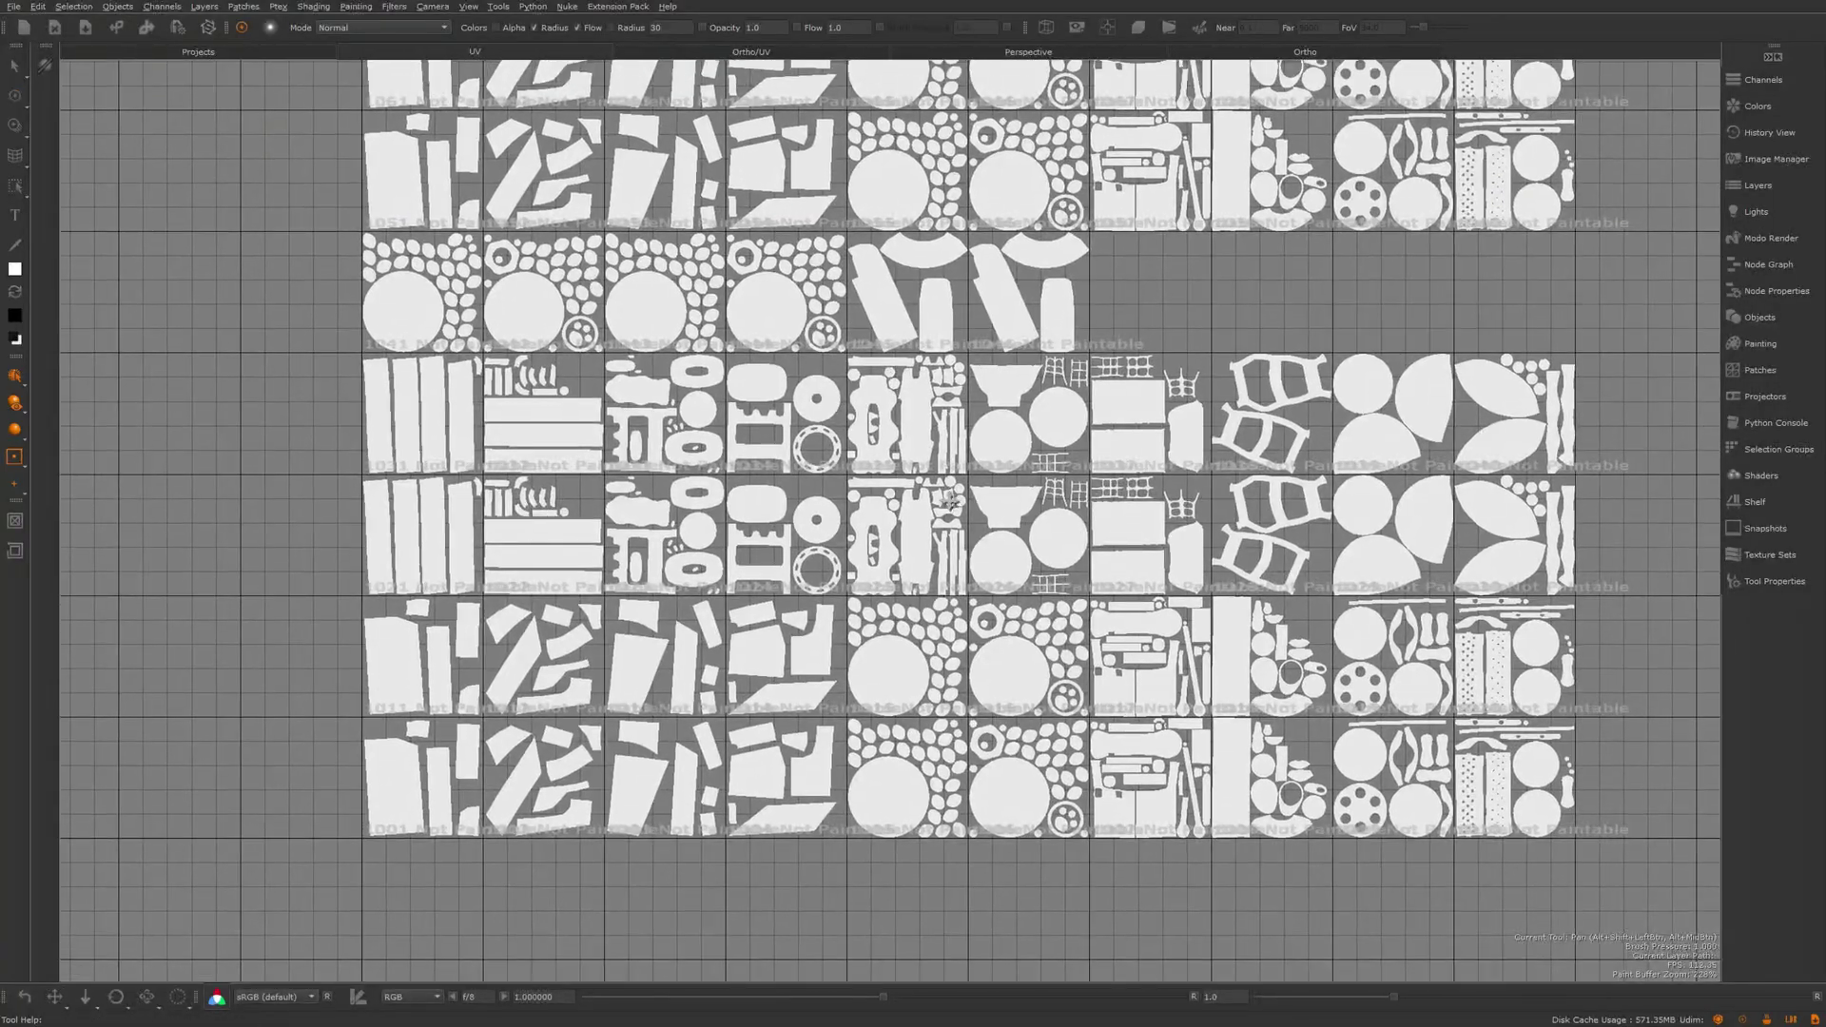
scroll(488, 618, down, 2)
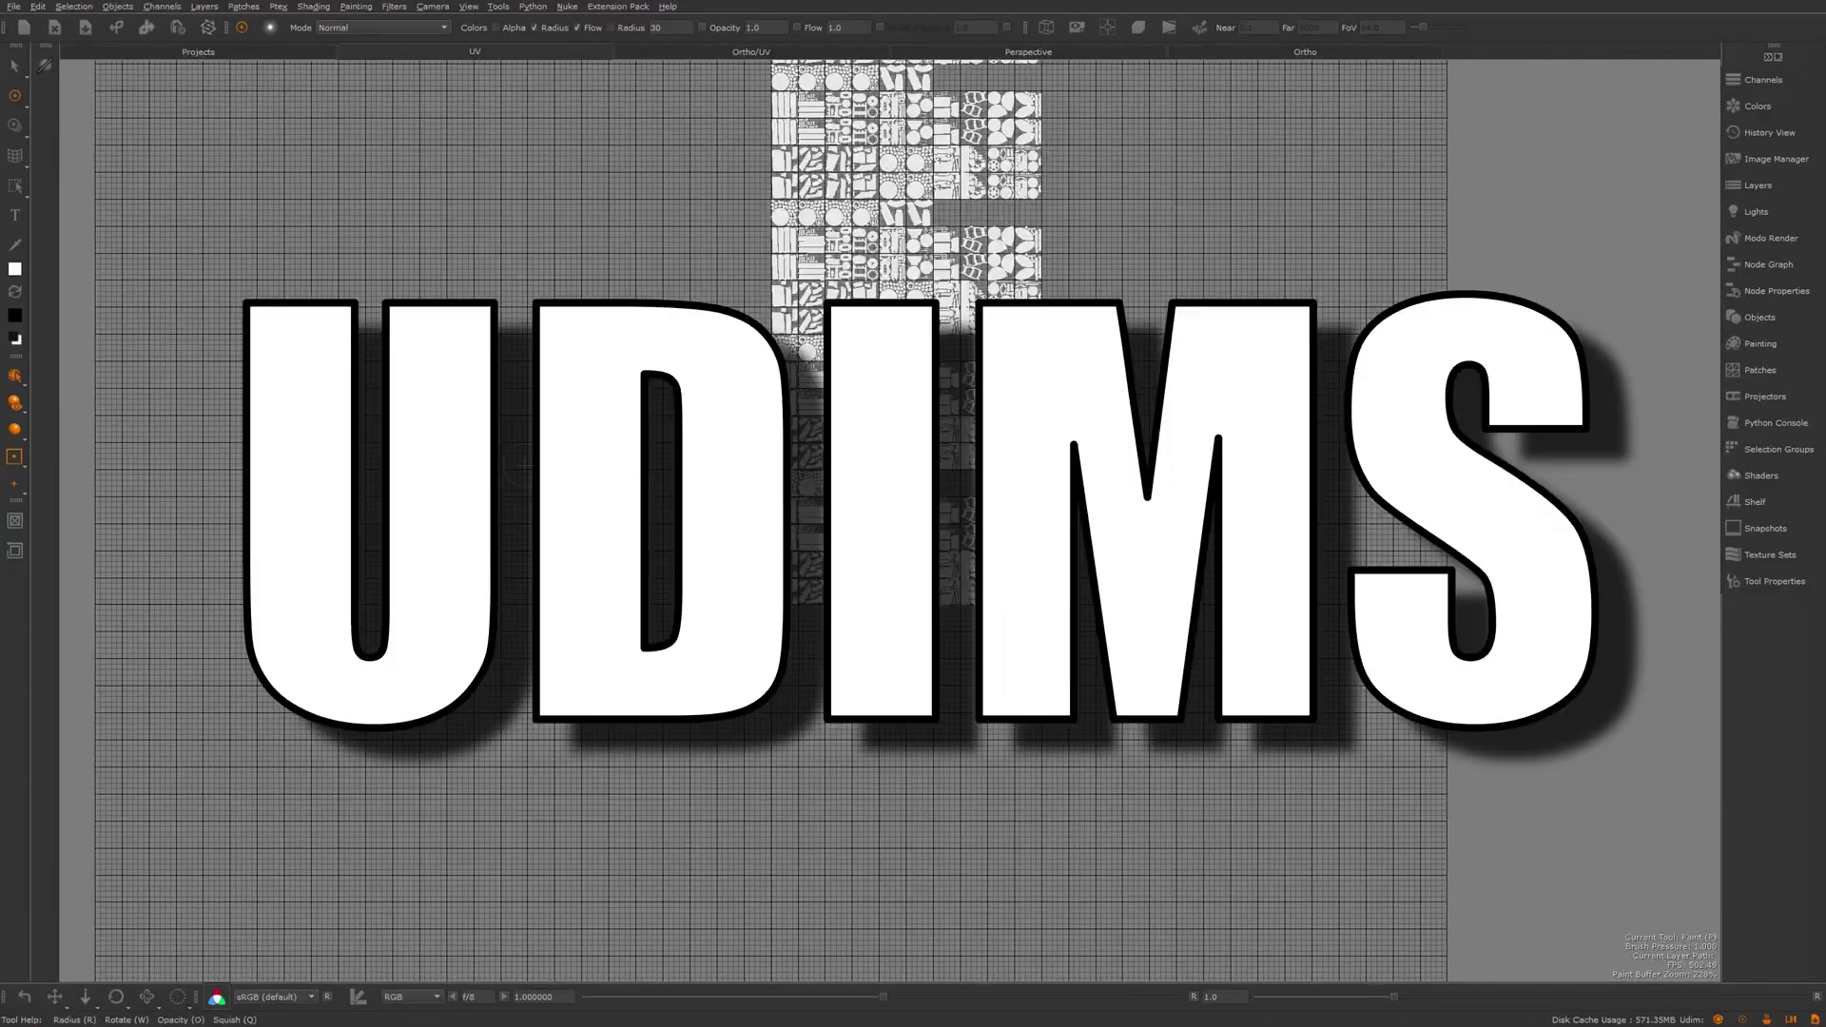
alt+middle_drag(489, 685, 489, 787)
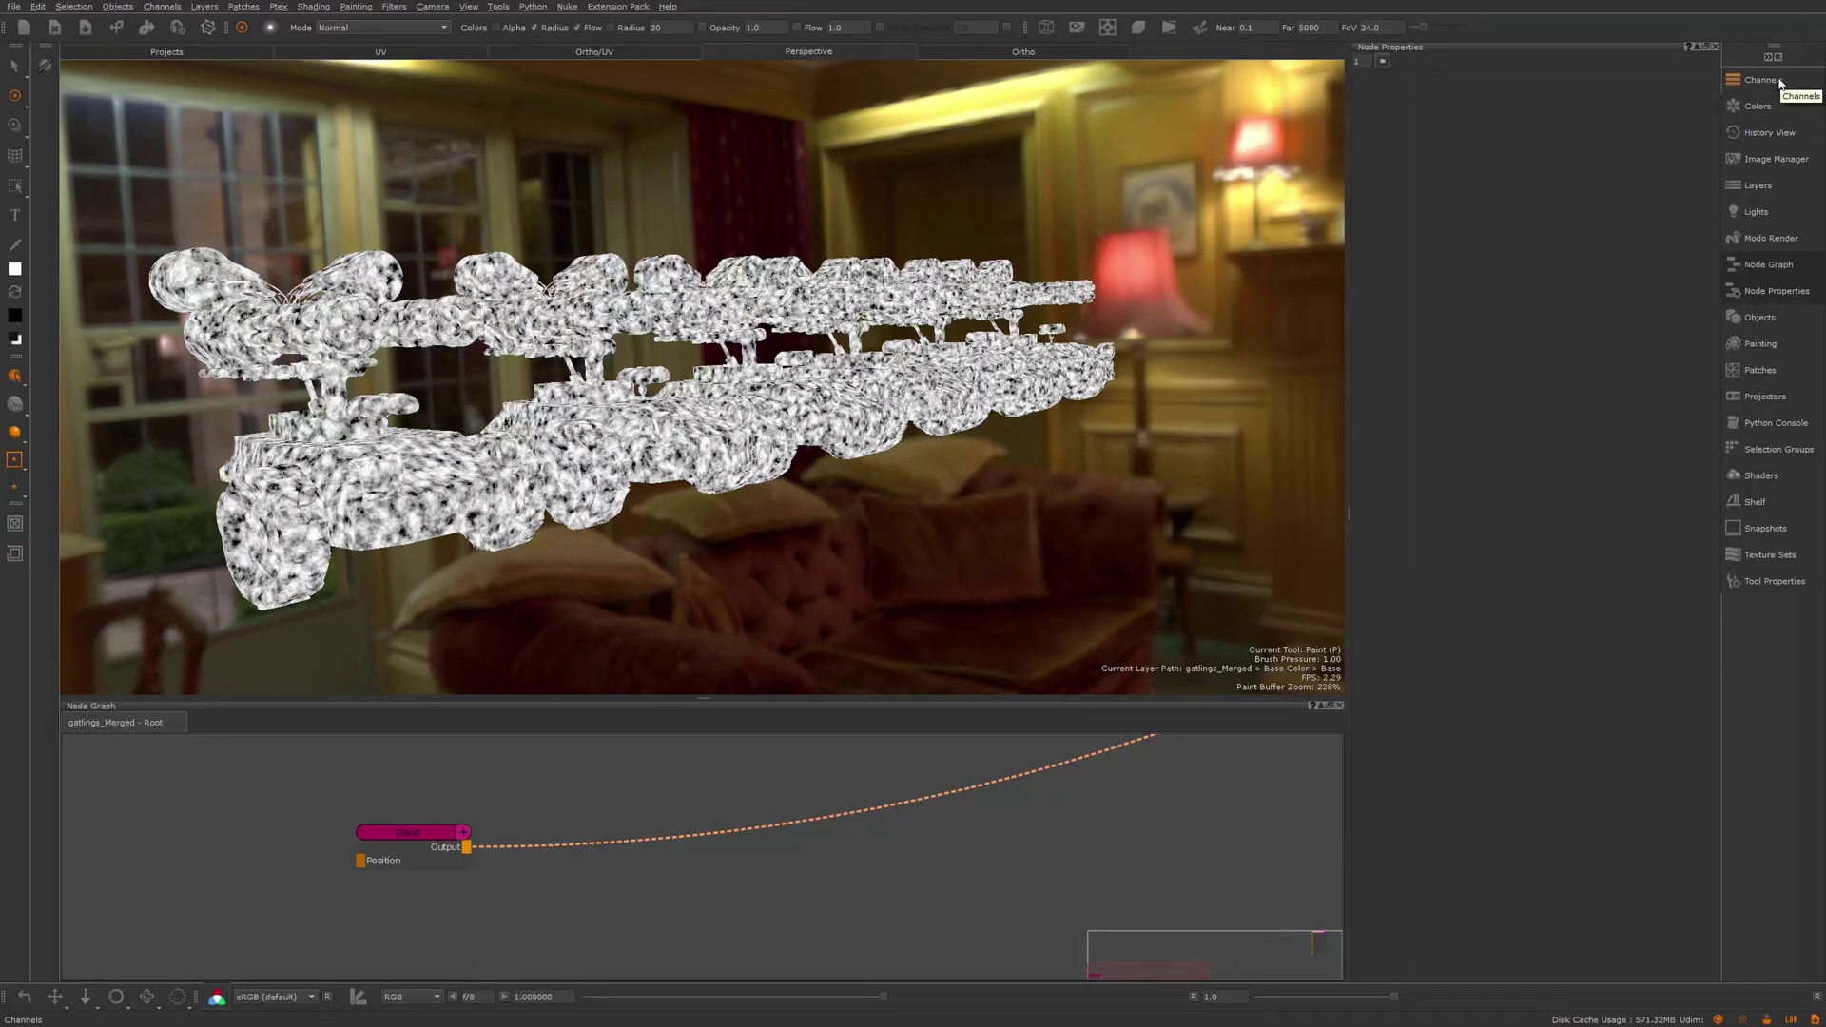
click(1782, 478)
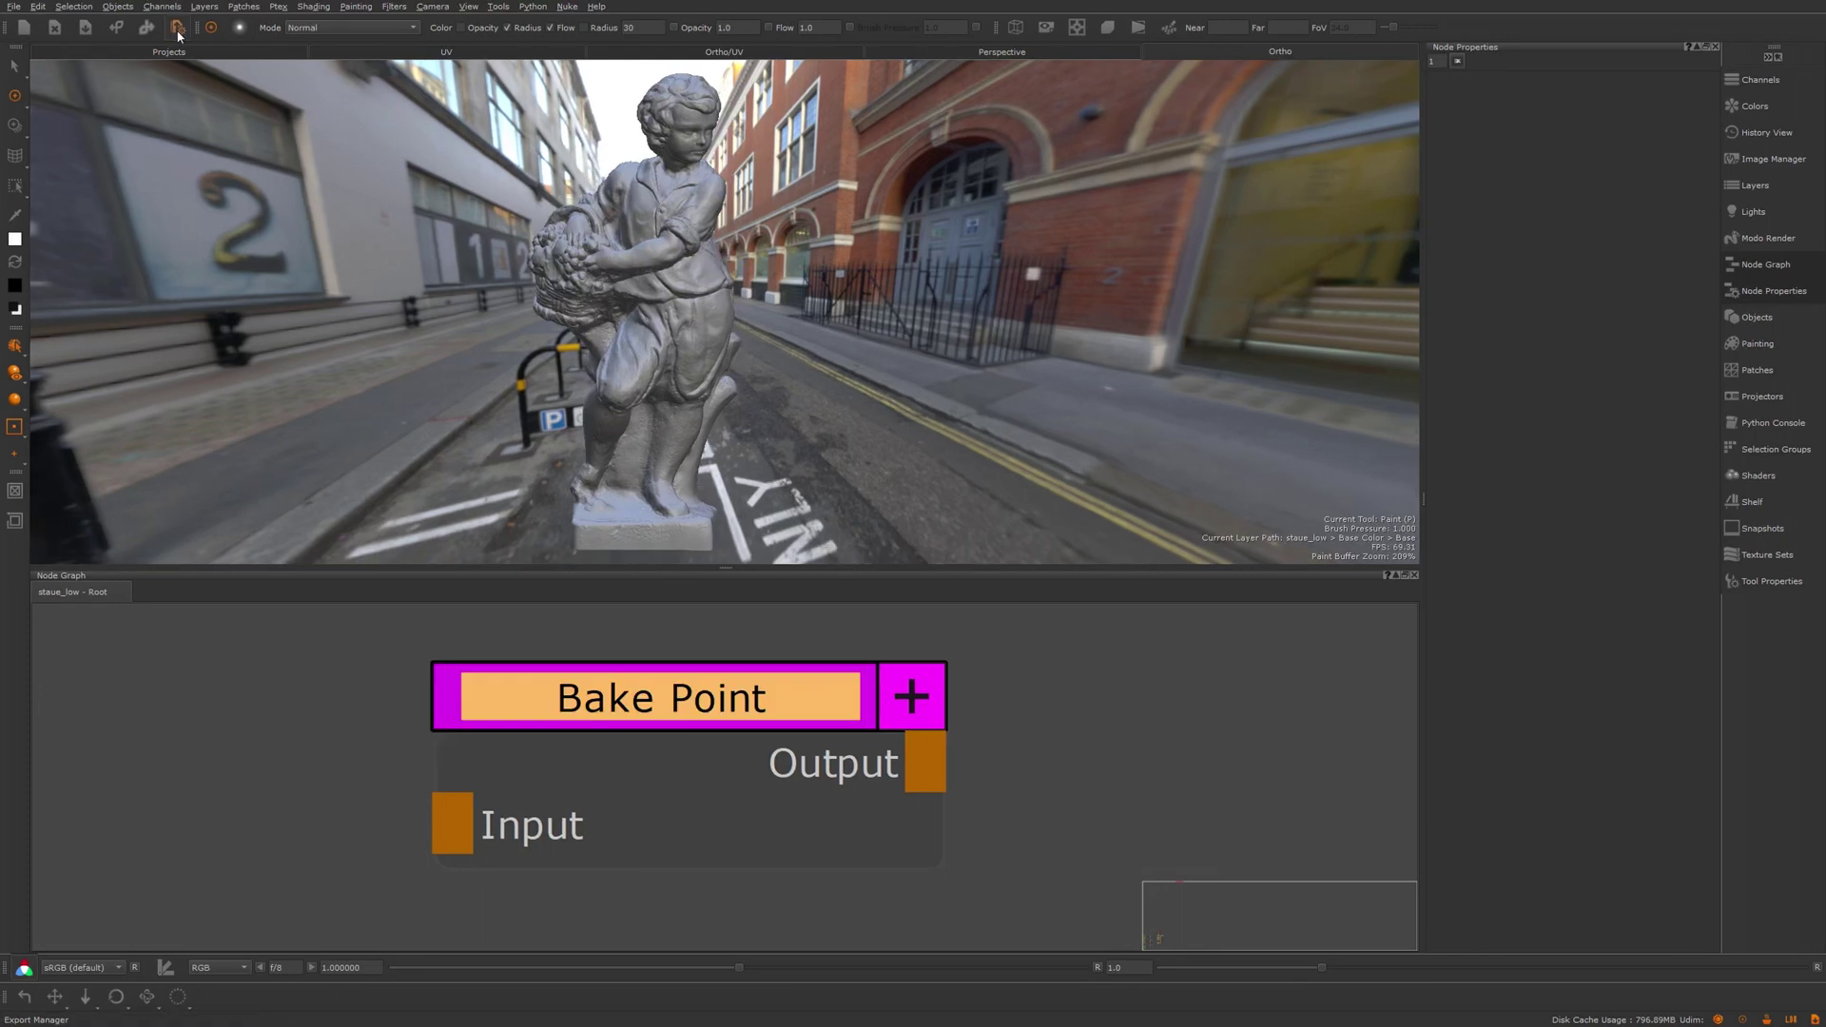
Add a High Pass filter on the paint target and lower its radius to 31.888.
key(ctrl+shift+e)
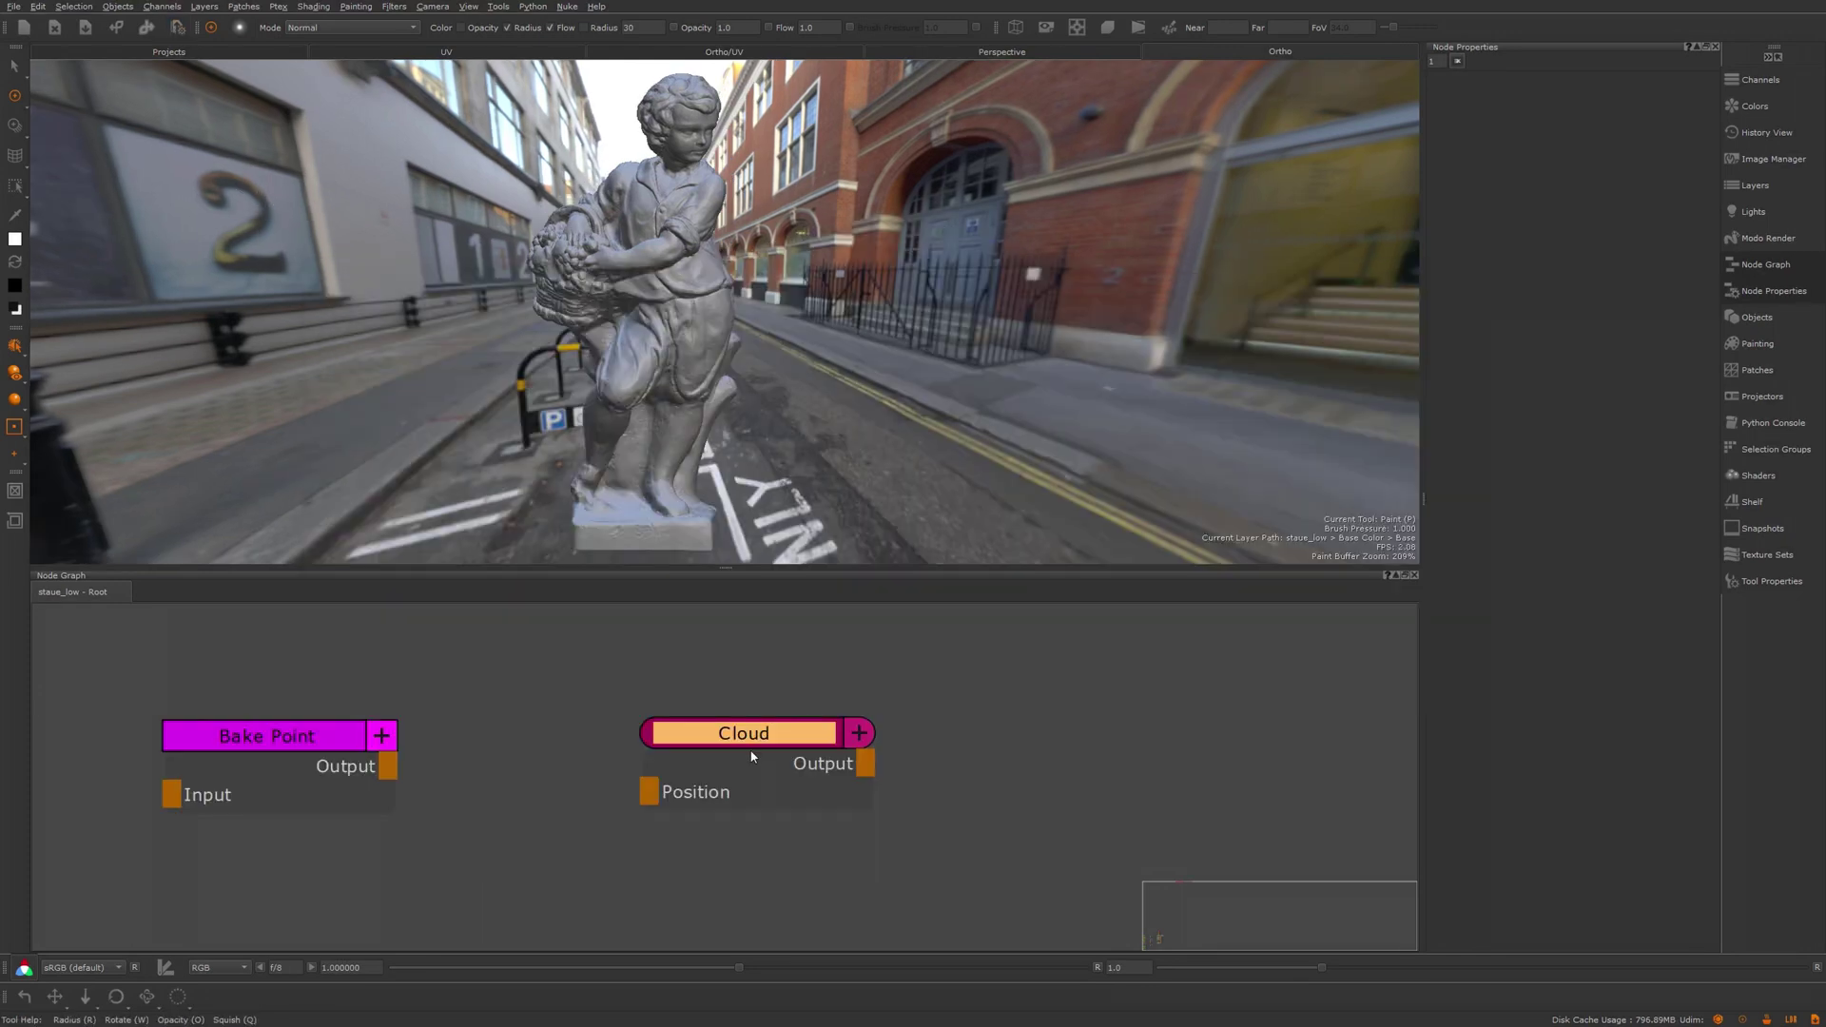
right_click(754, 750)
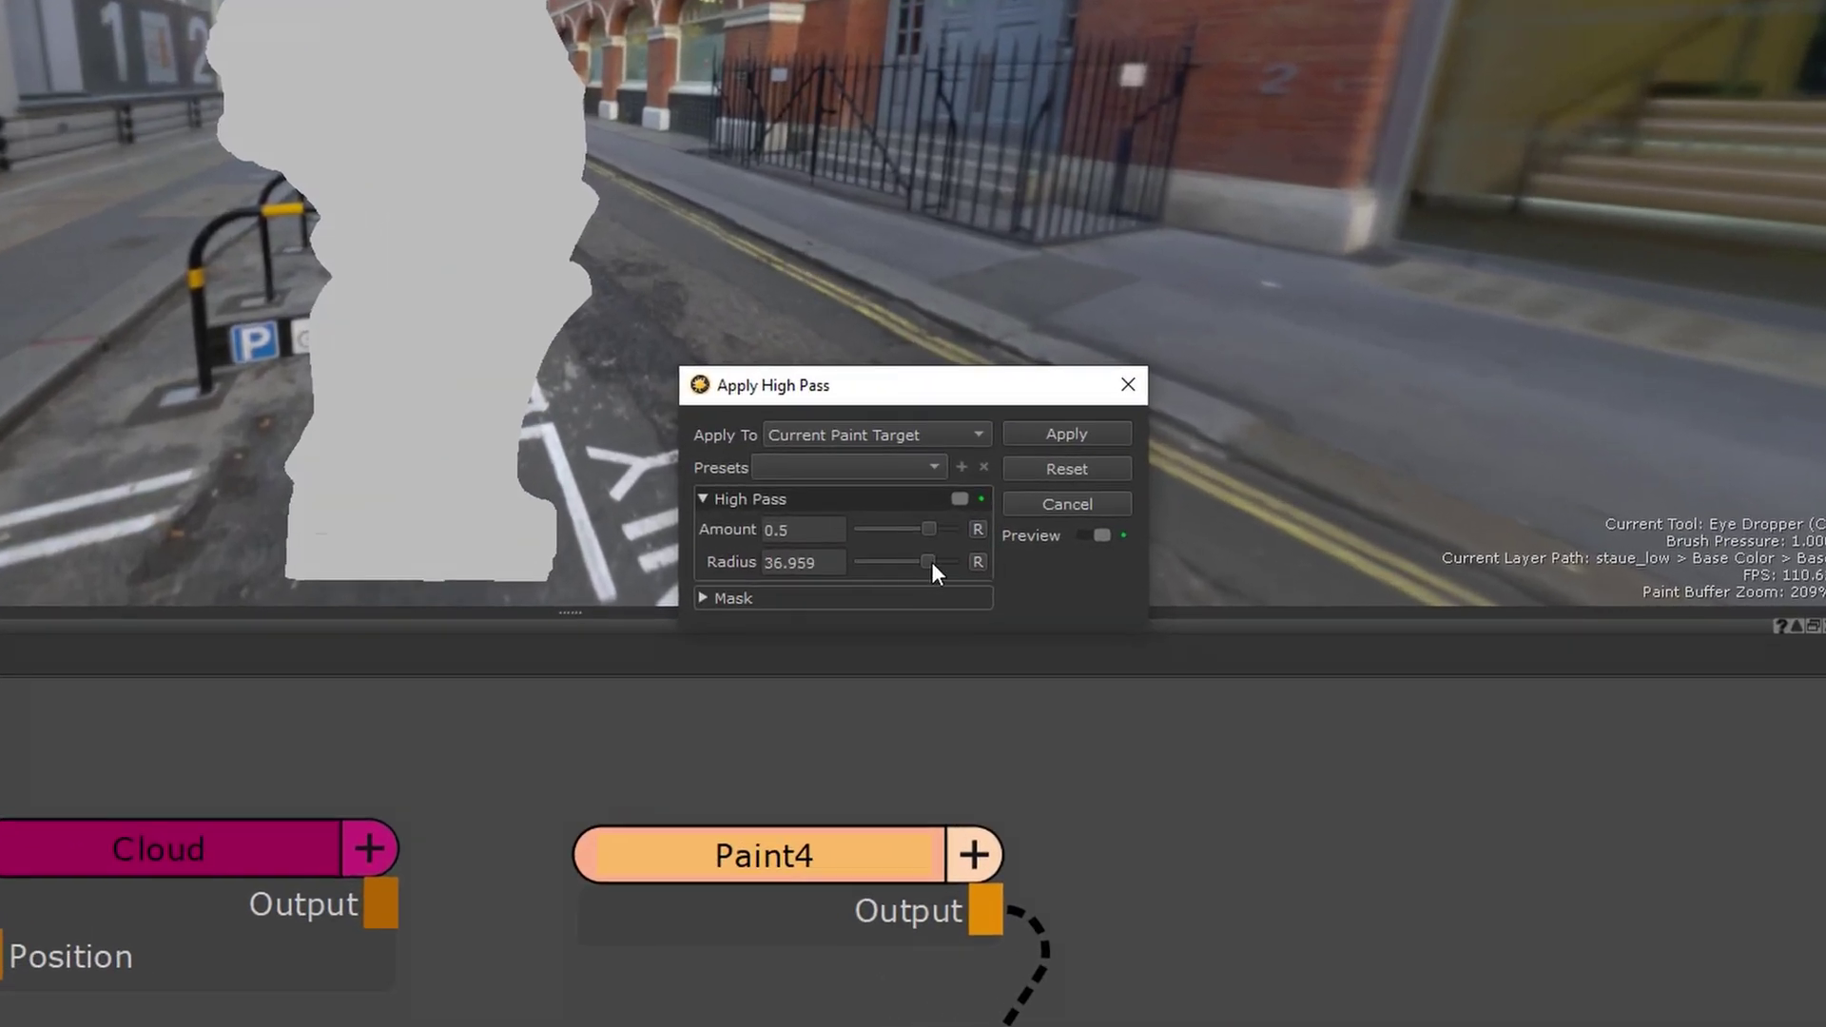
mouse_move(932, 563)
mouse_down()
mouse_move(905, 567)
mouse_move(923, 573)
mouse_up()
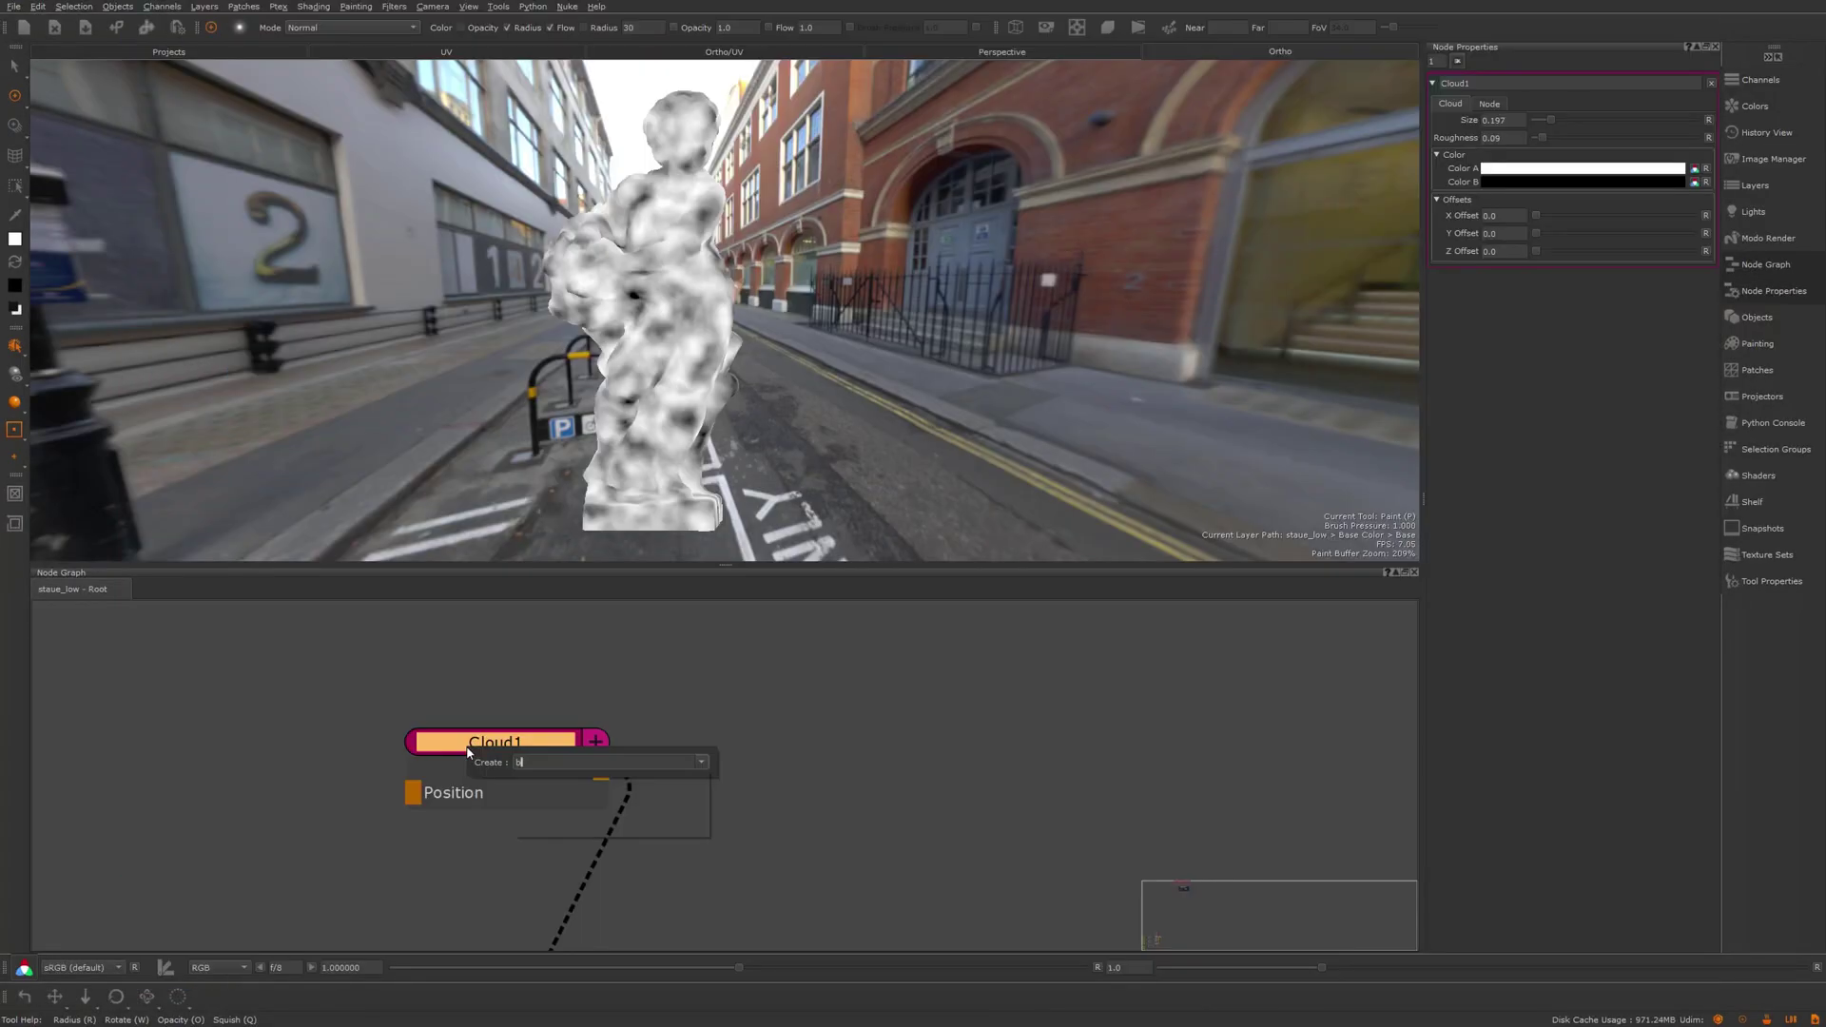
Add Bake Point1 after Cloud1 and bake the cloud pattern into it.
text(bake)
key(Return)
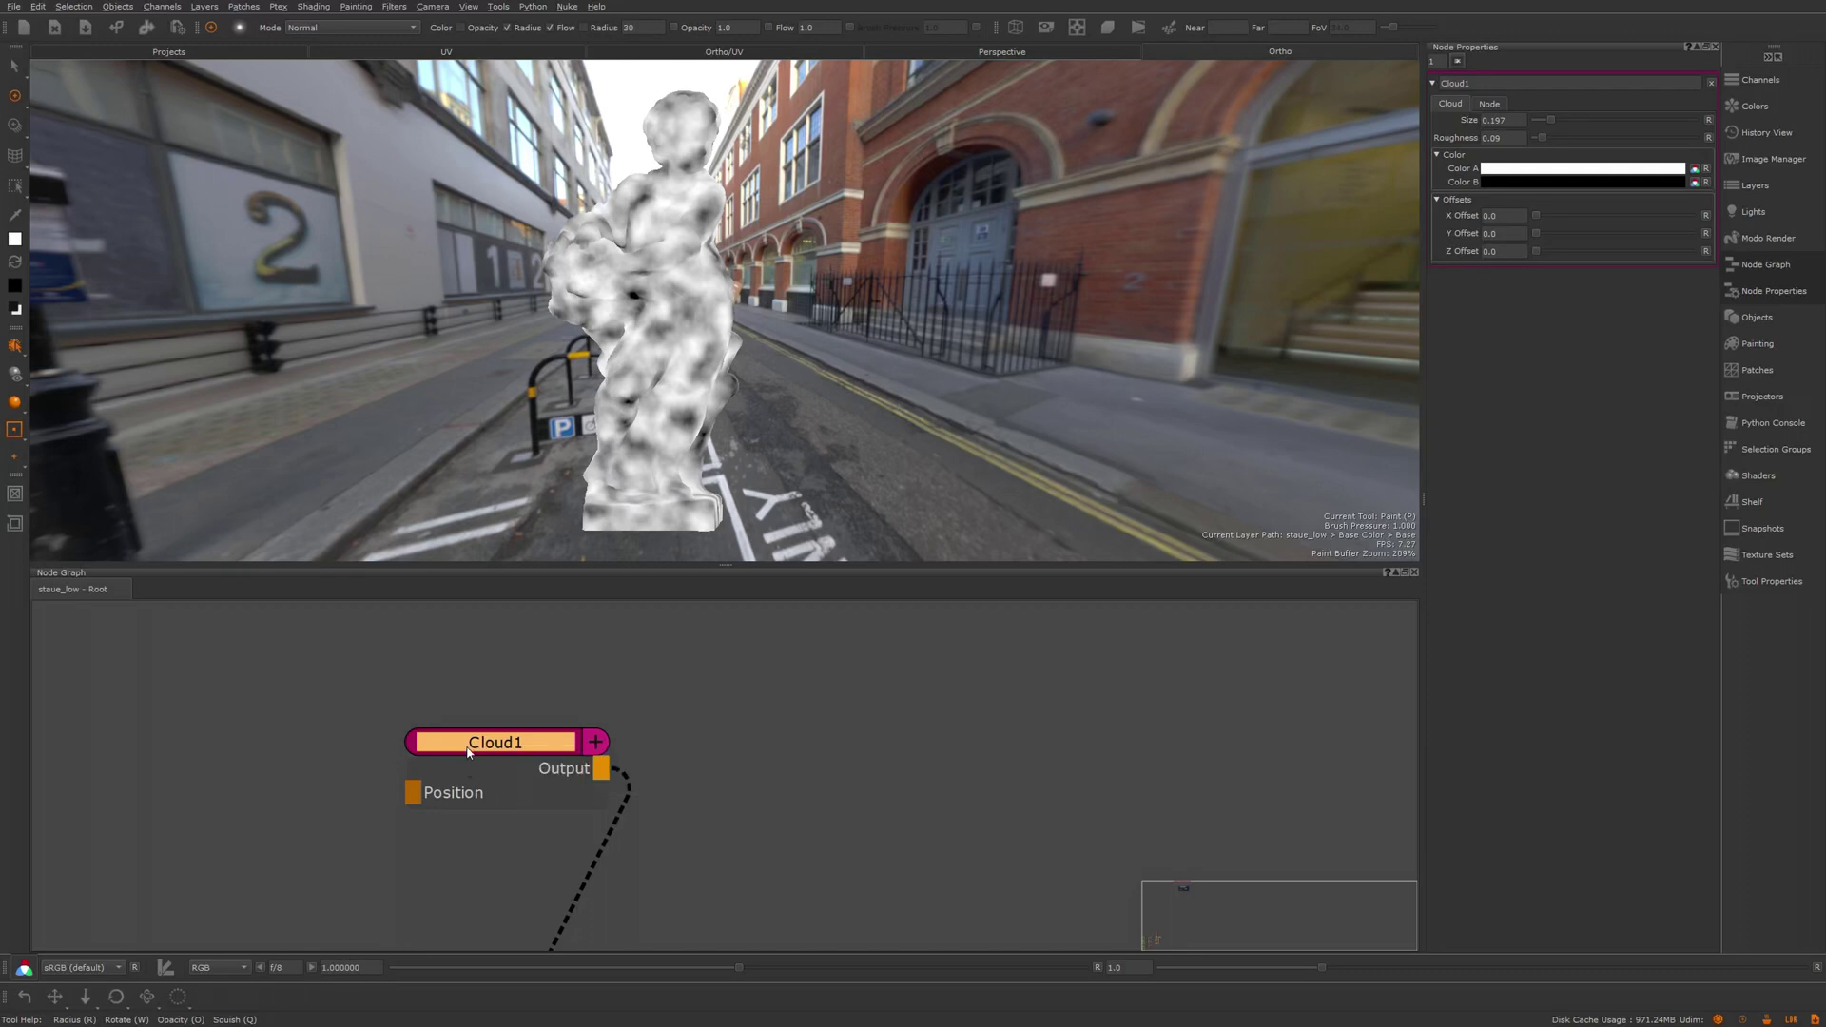
click(857, 590)
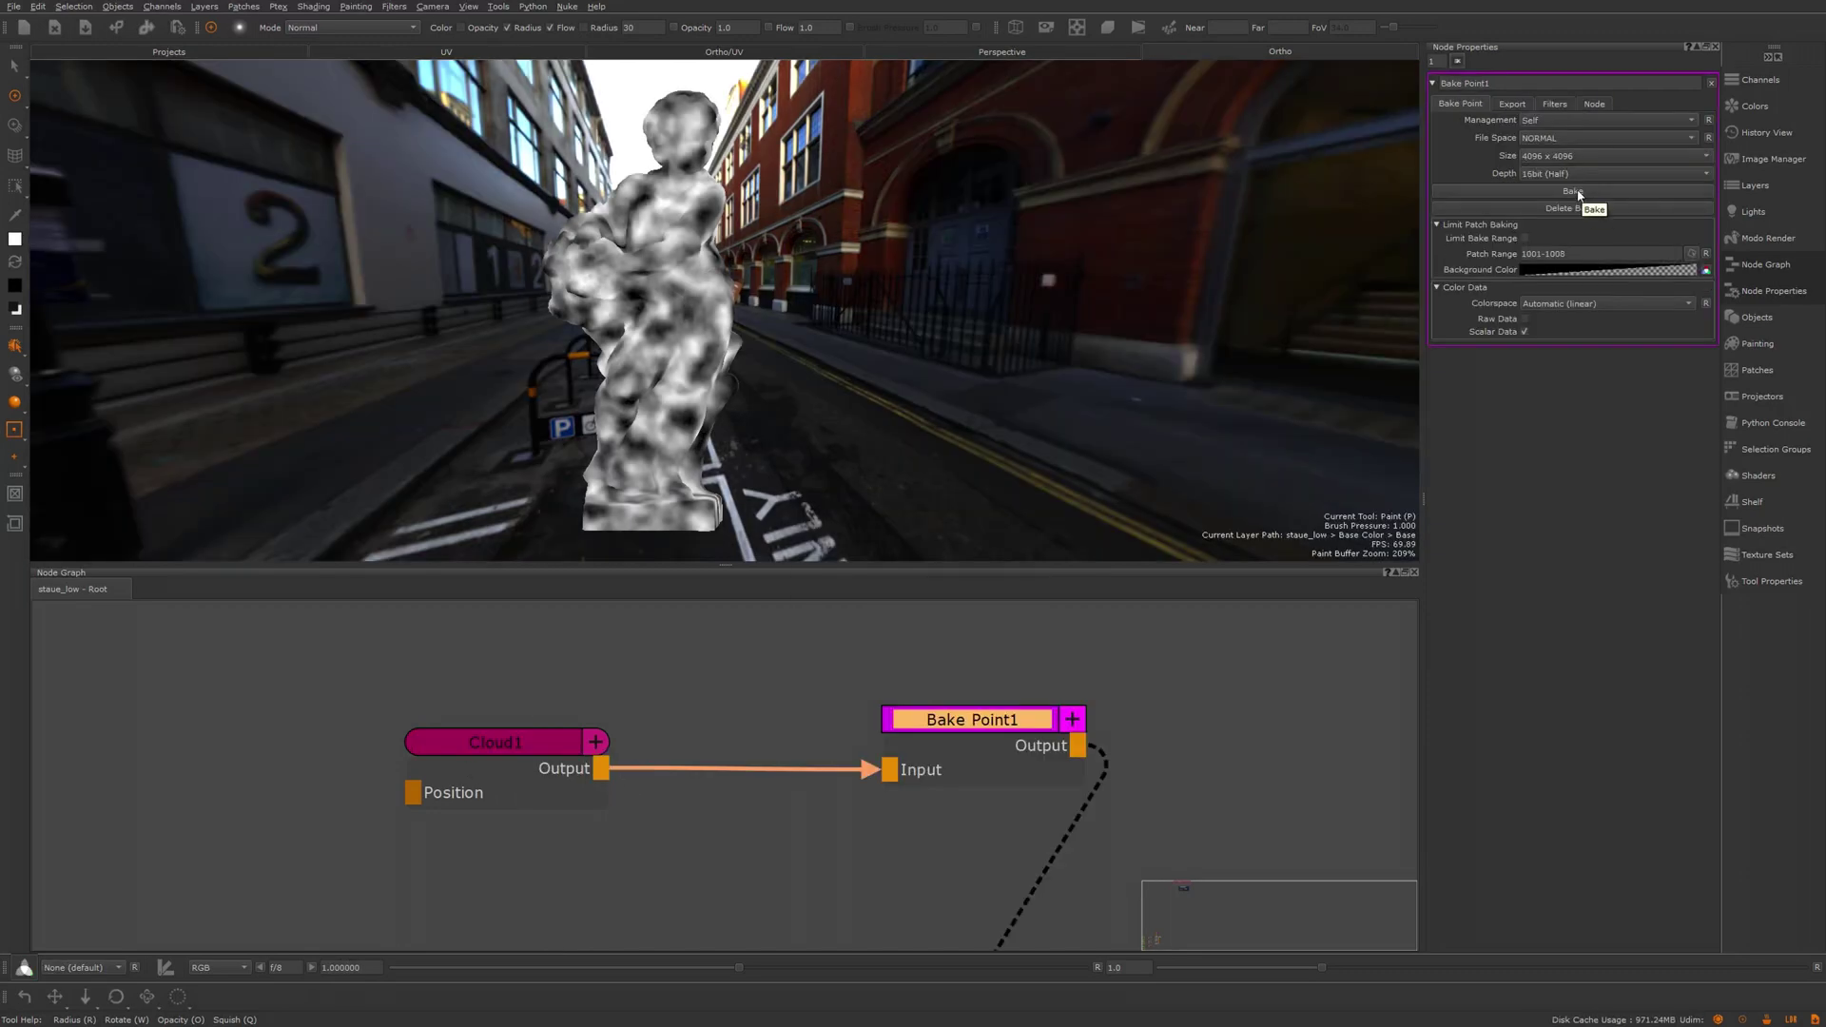
click(1574, 191)
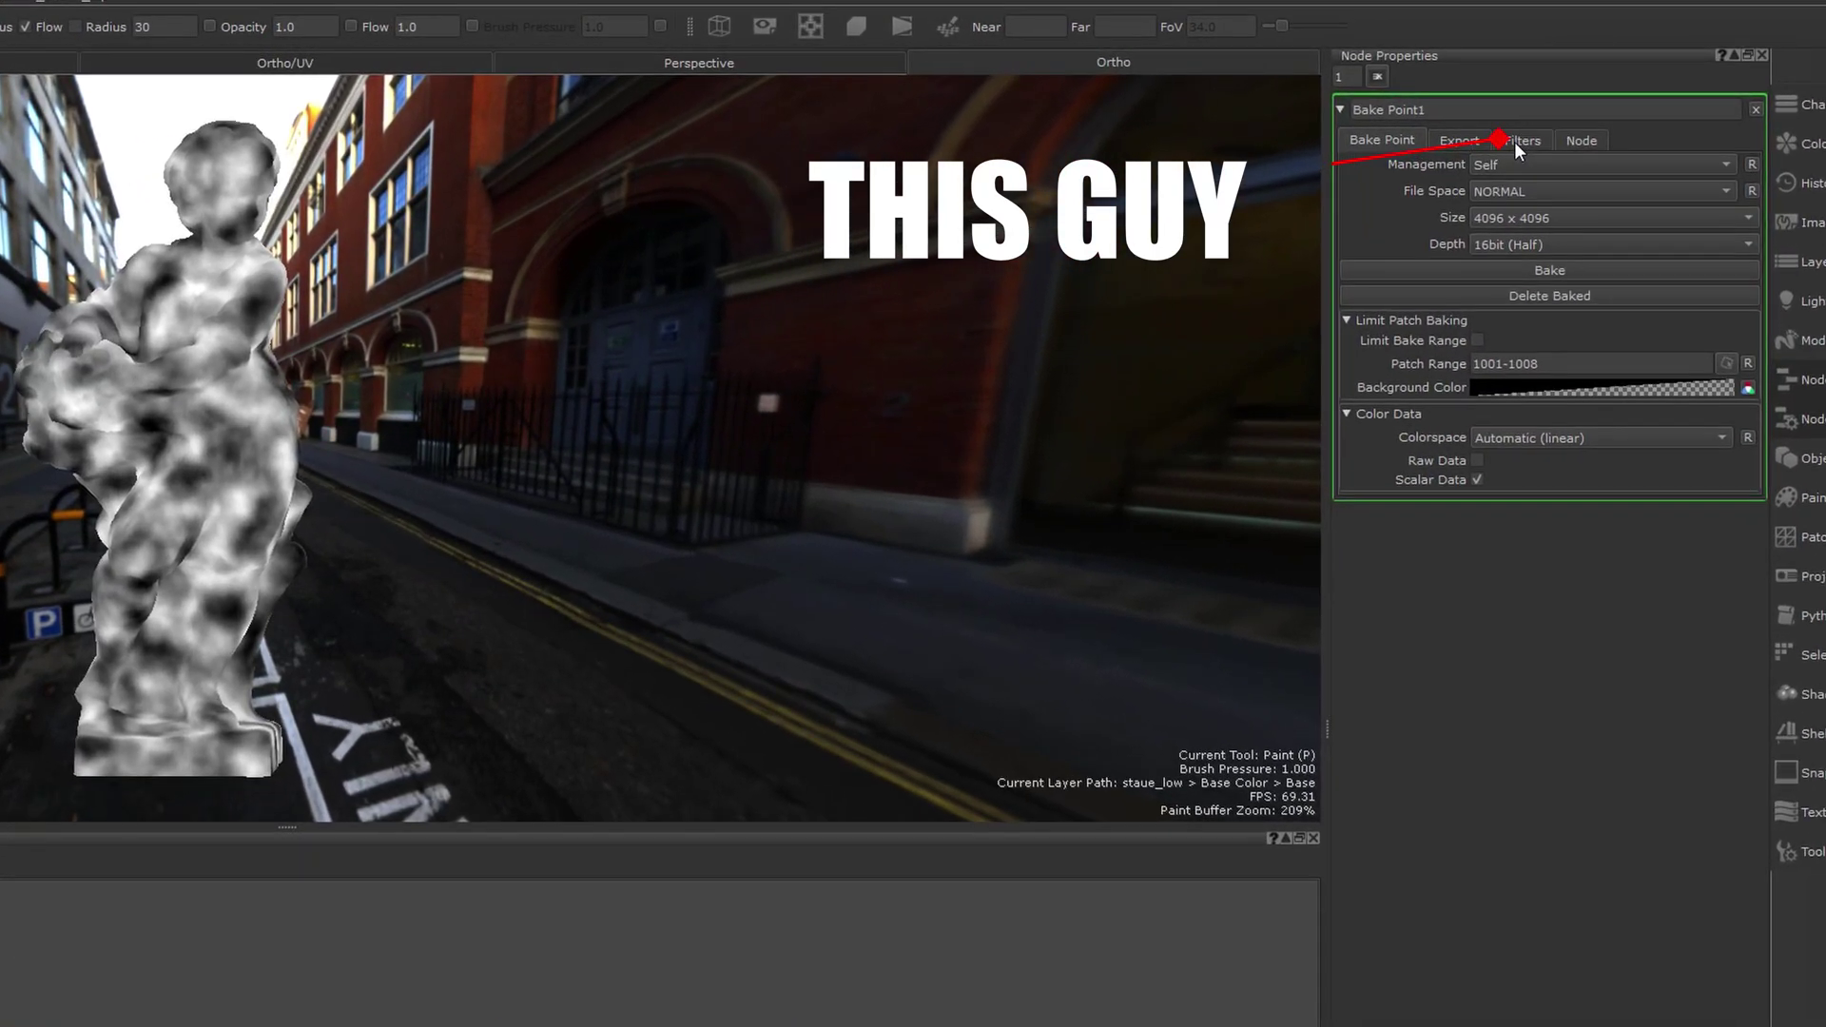
Add a High Pass filter to Bake Point1's filter list.
click(1516, 144)
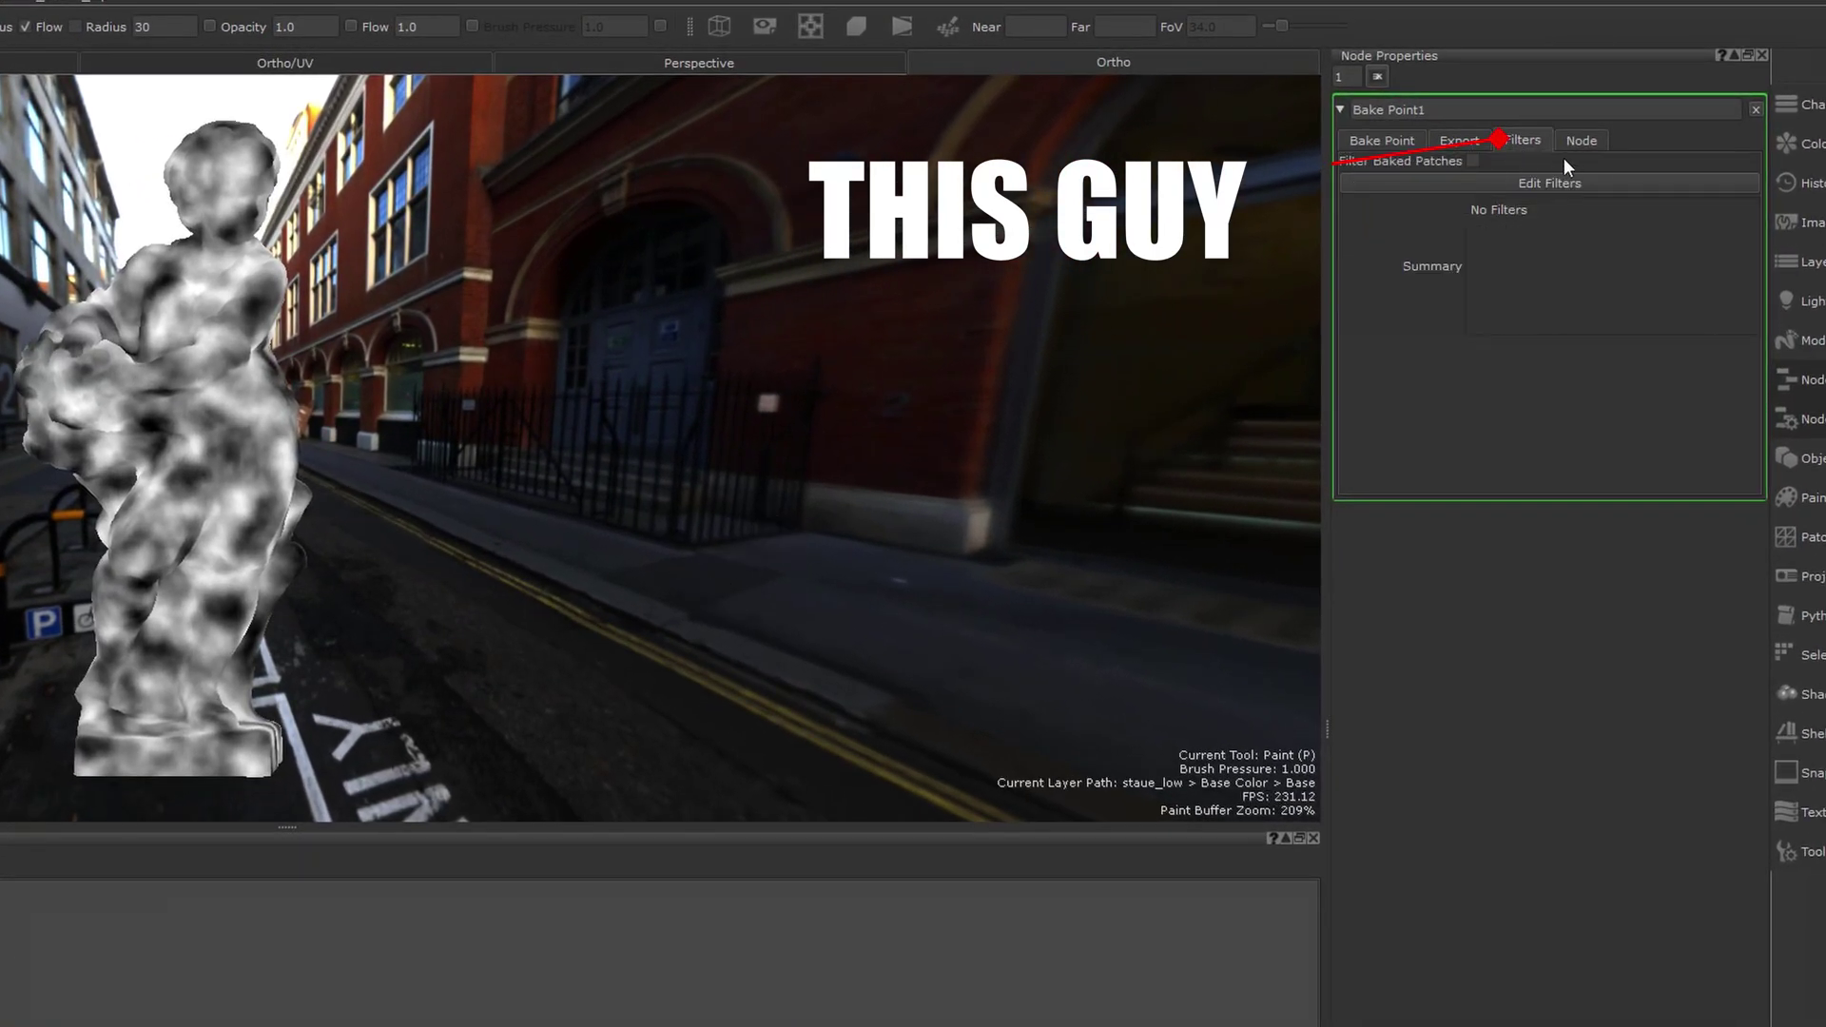
click(1560, 181)
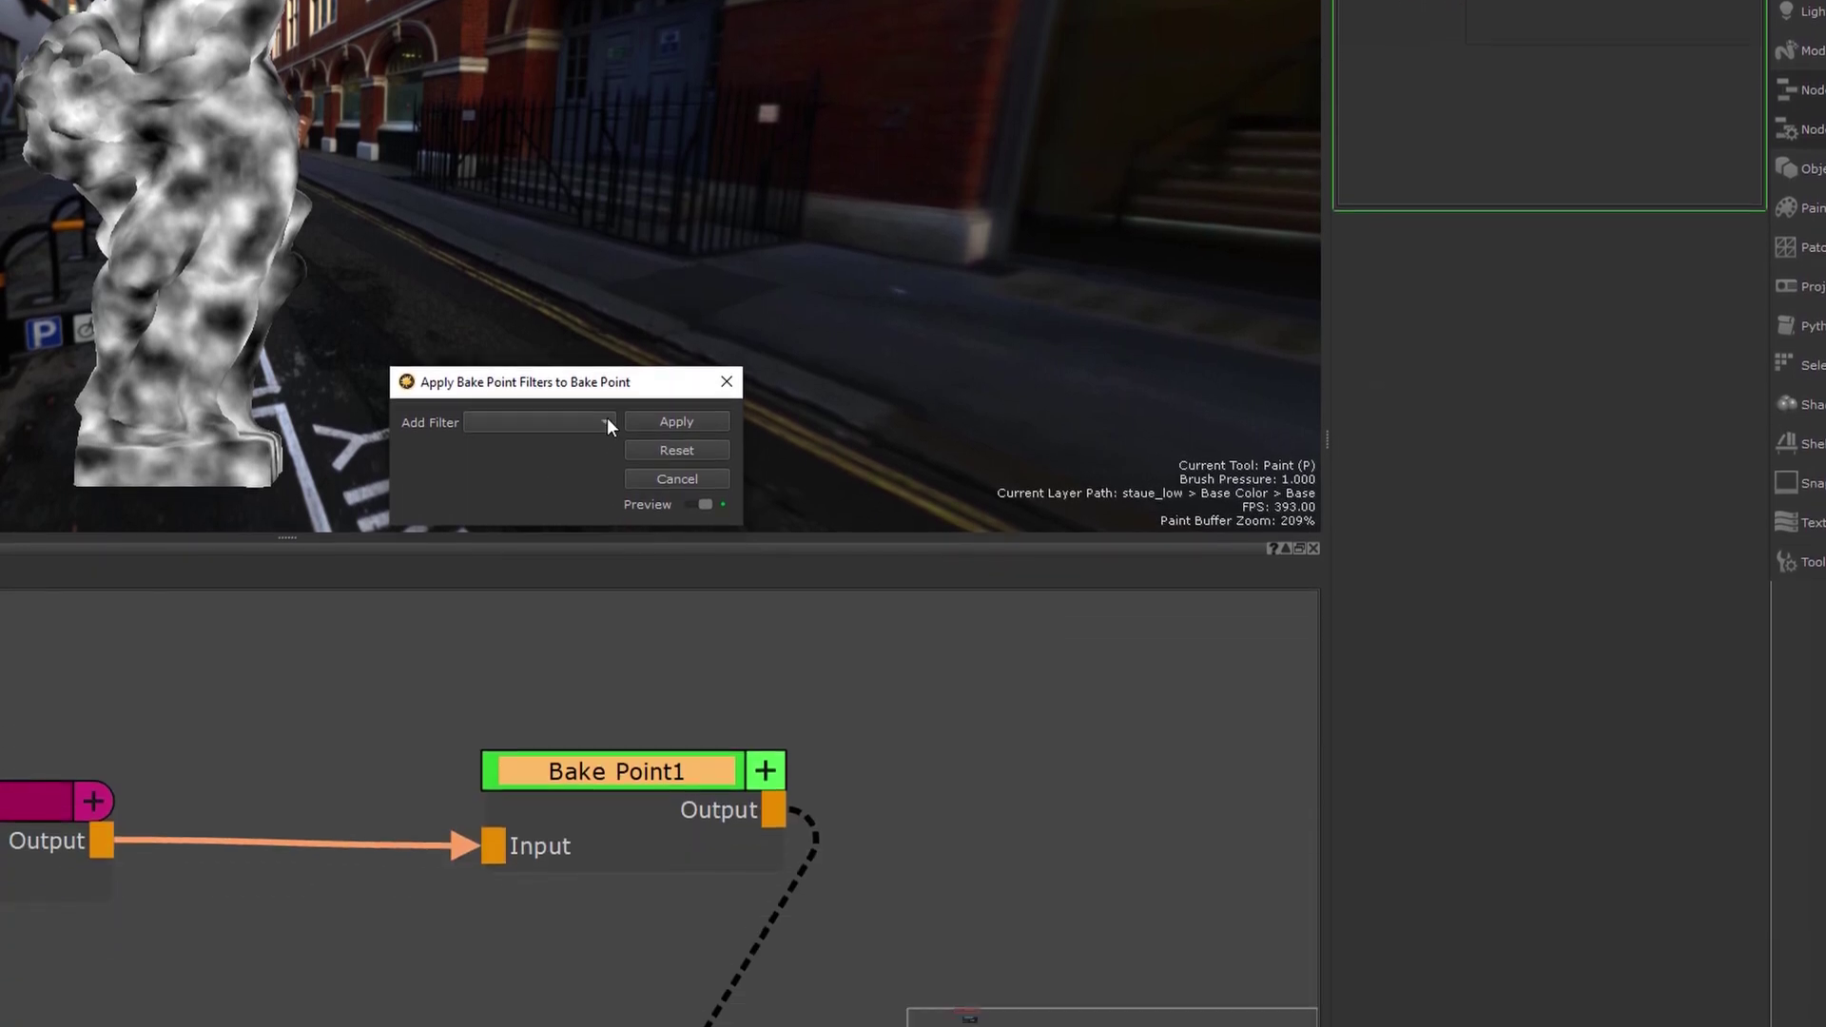
click(605, 711)
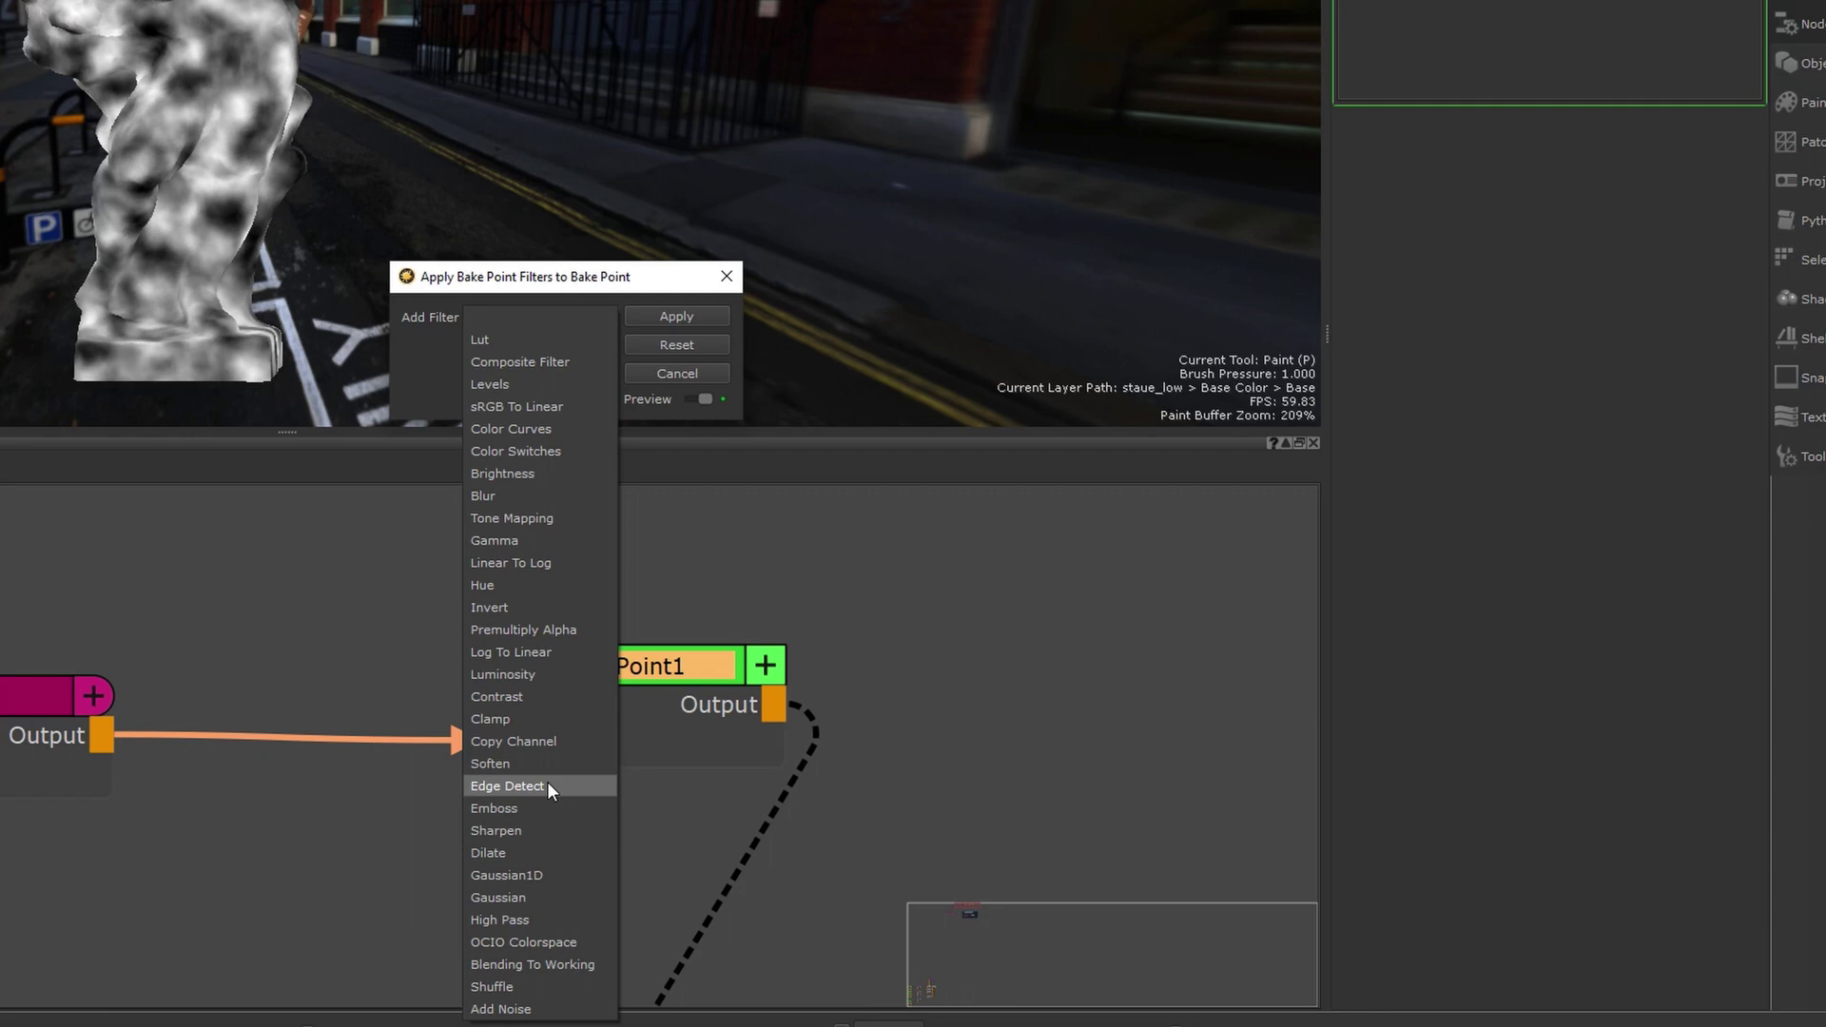
click(537, 920)
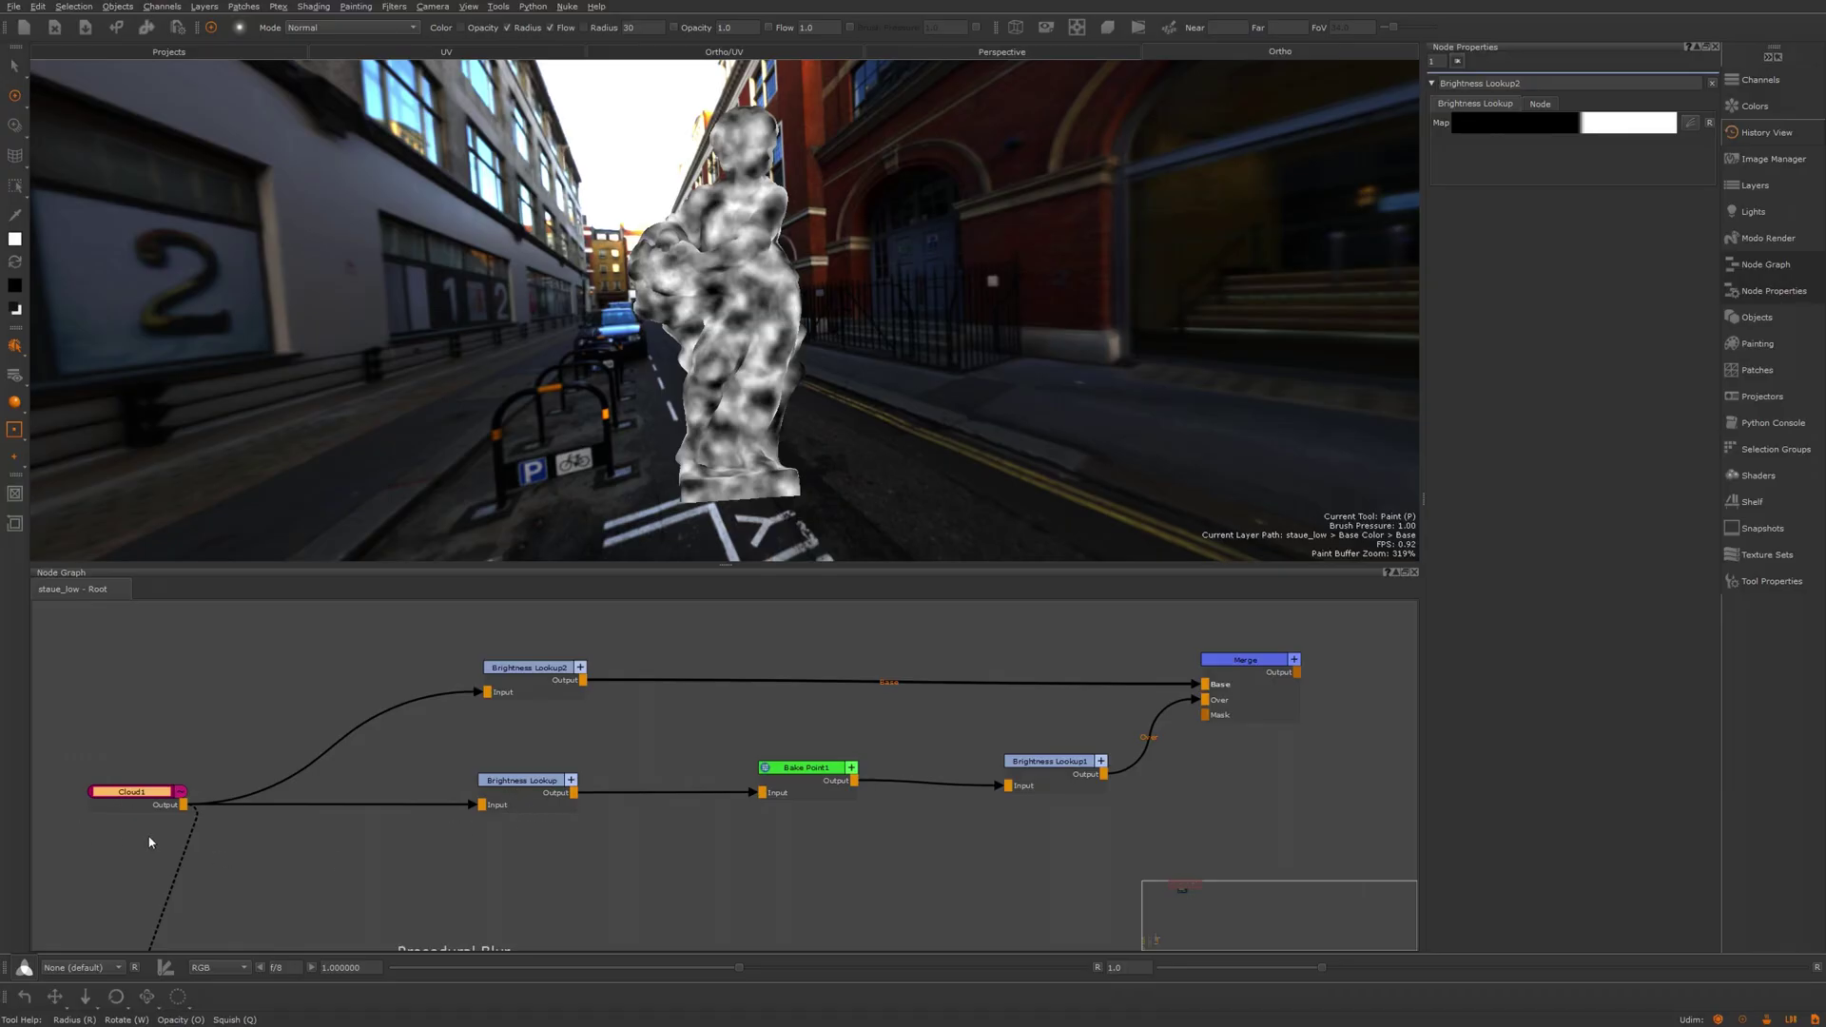
Nudge the Brightness Lookup node and check Bake Point1's High Pass filter summary.
drag(532, 790, 528, 794)
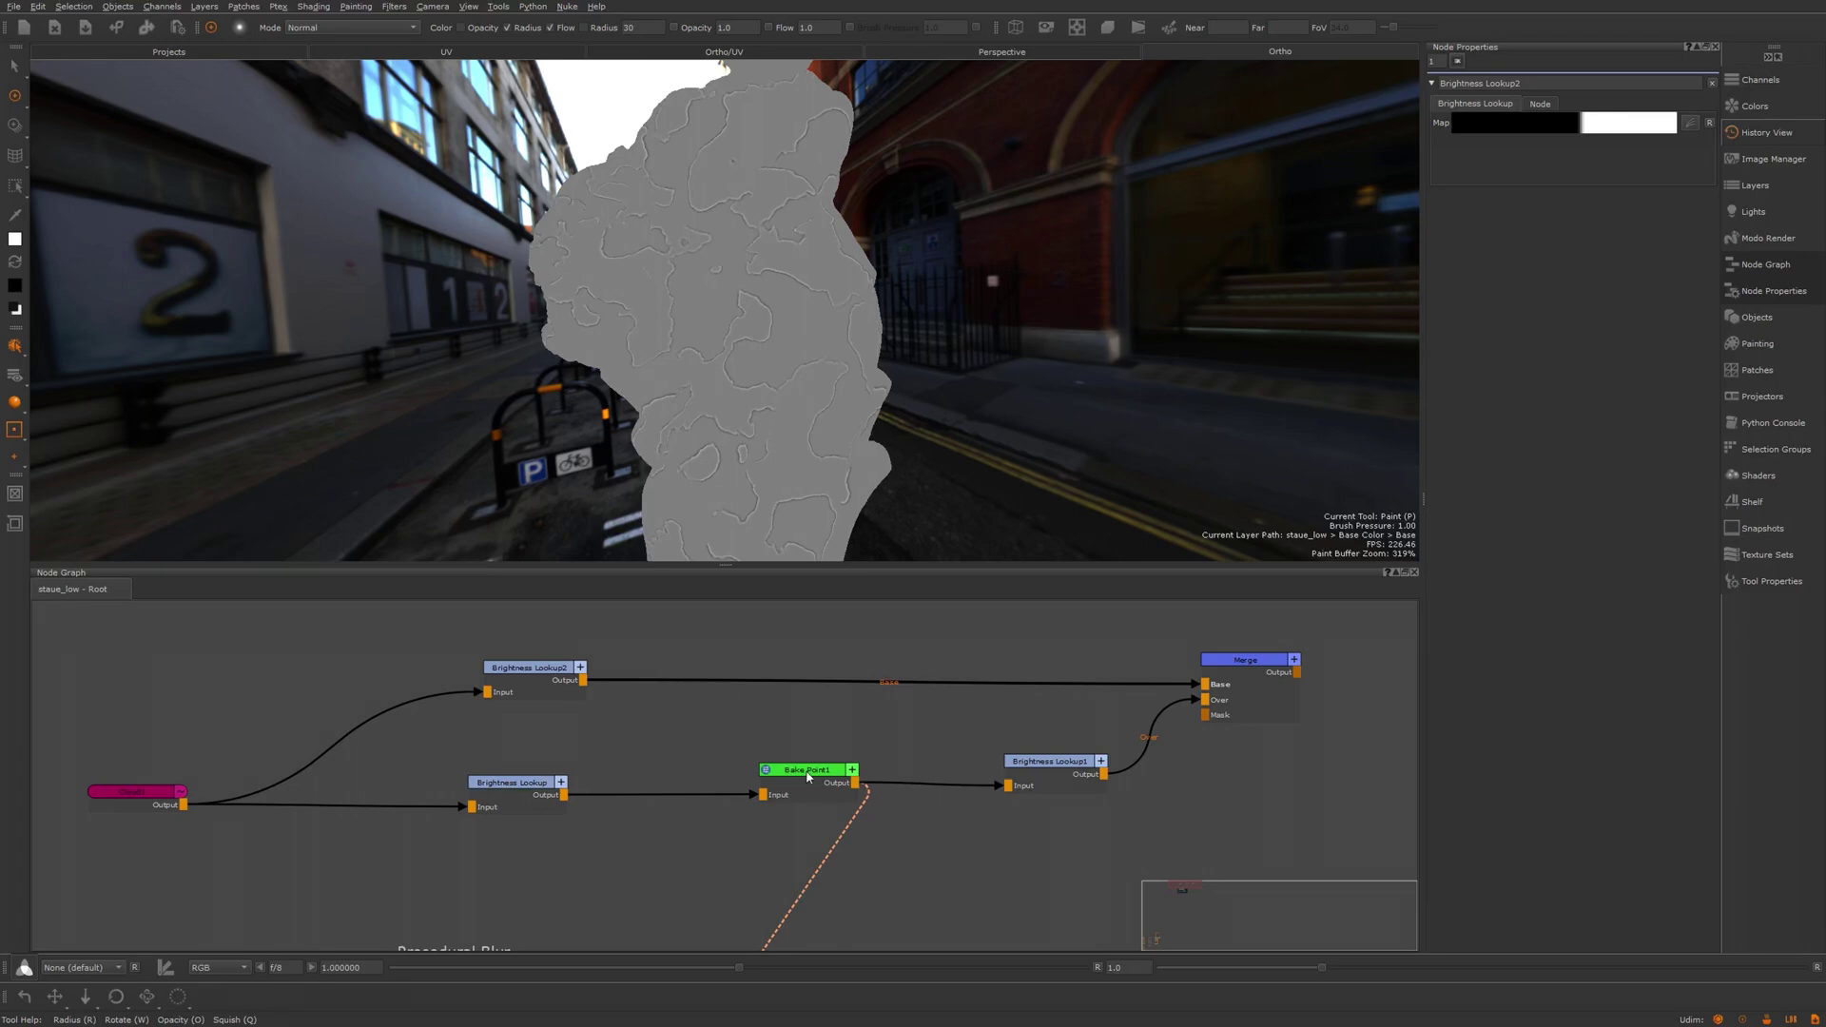
click(807, 777)
click(1558, 107)
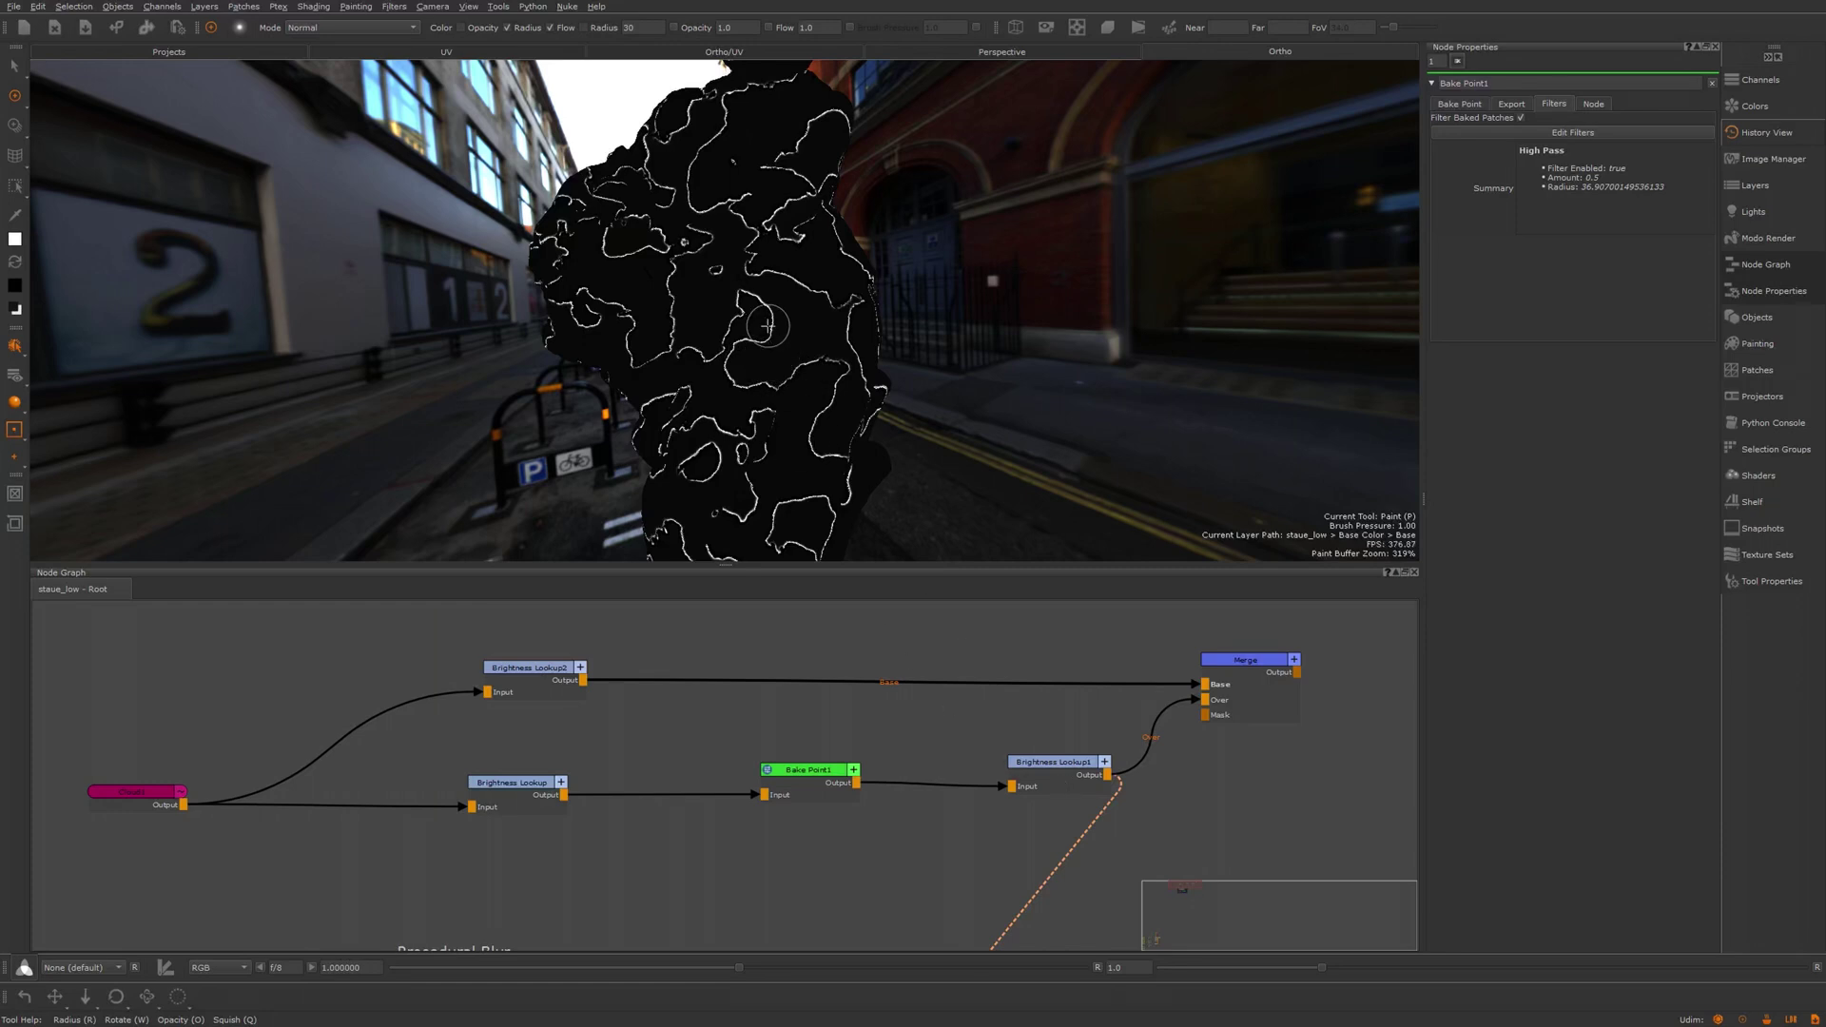
Shift Brightness Lookup2 slightly left and display the Merge result on the statue.
scroll(768, 326, up, 3)
click(1263, 671)
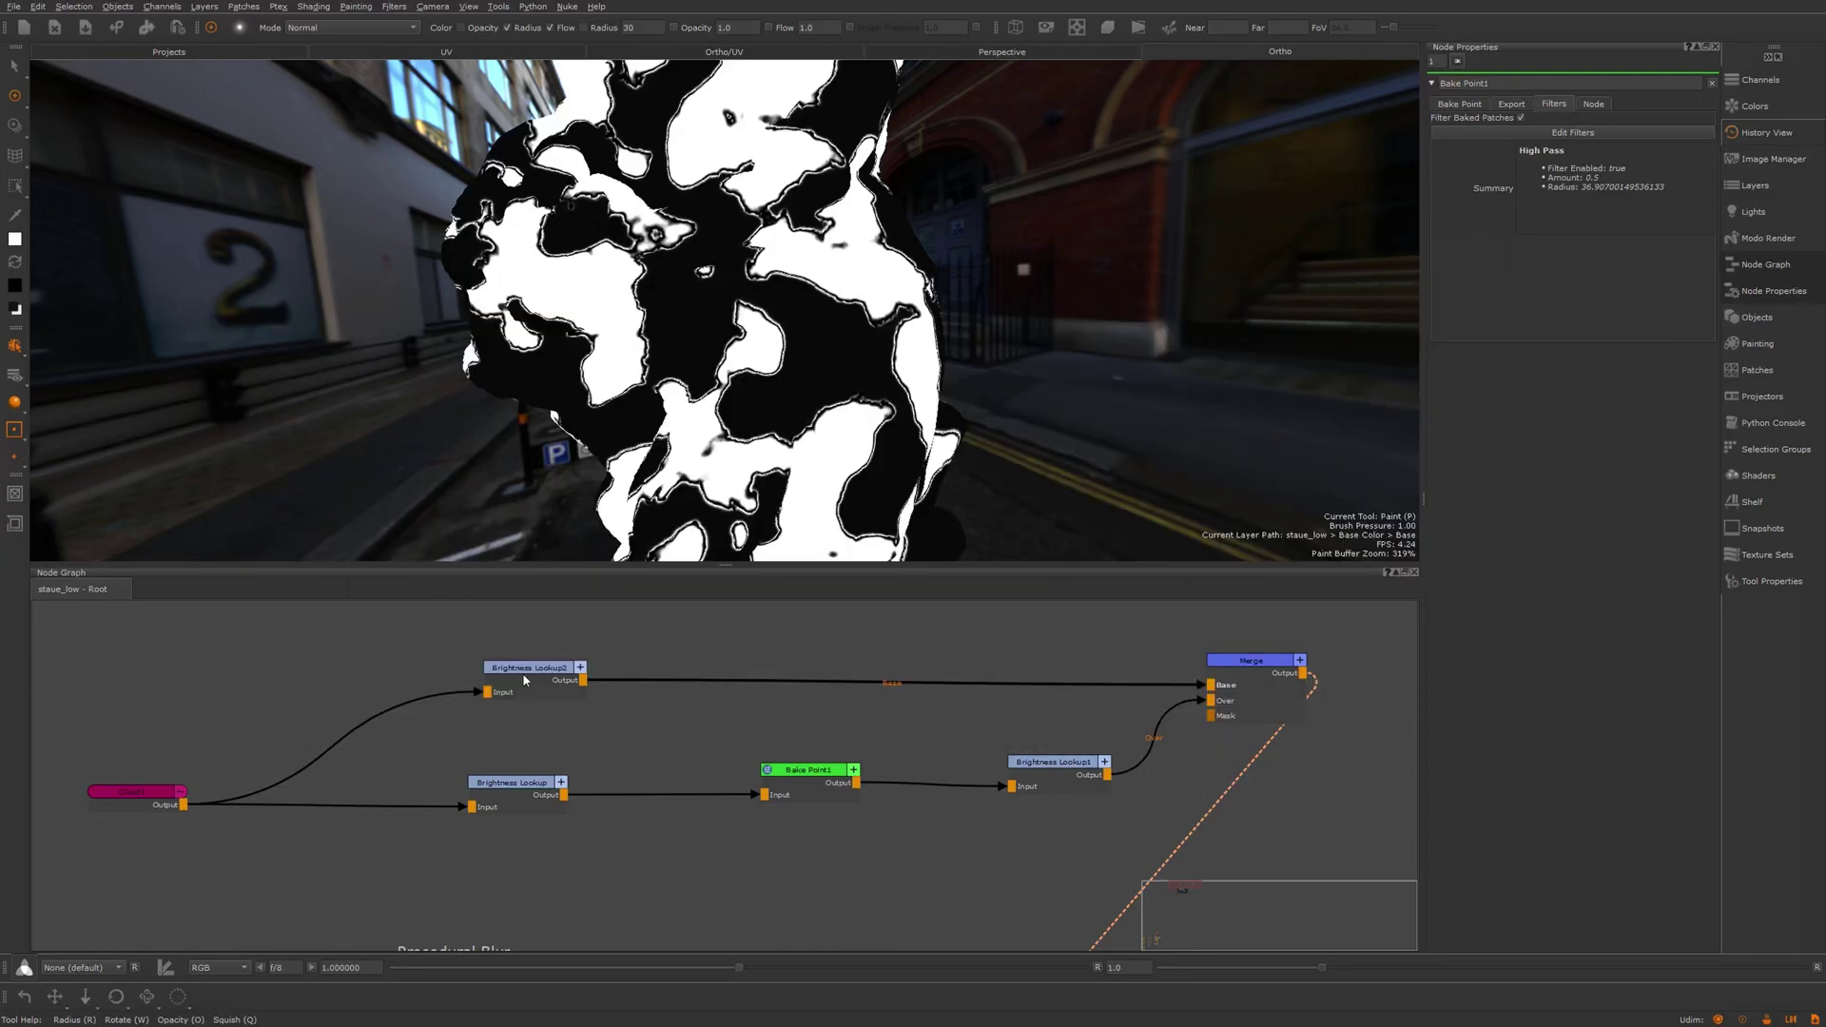
click(522, 671)
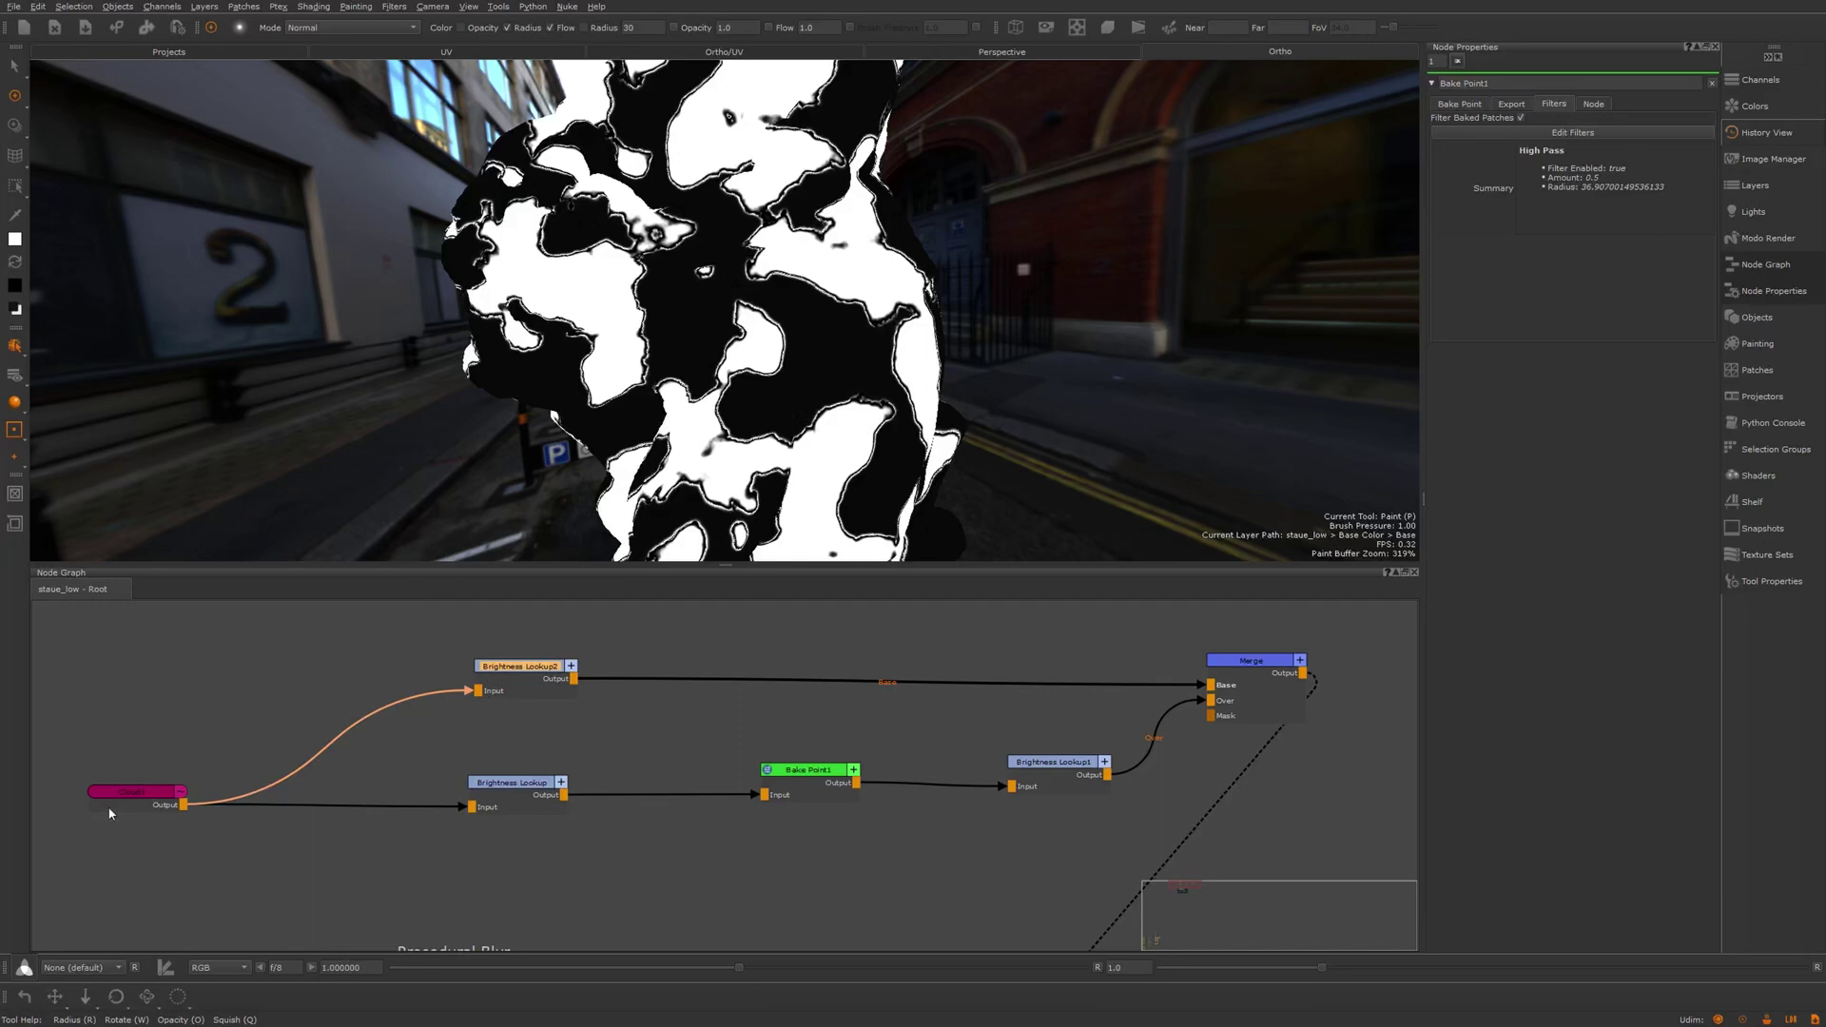
drag(544, 669, 537, 668)
click(1271, 668)
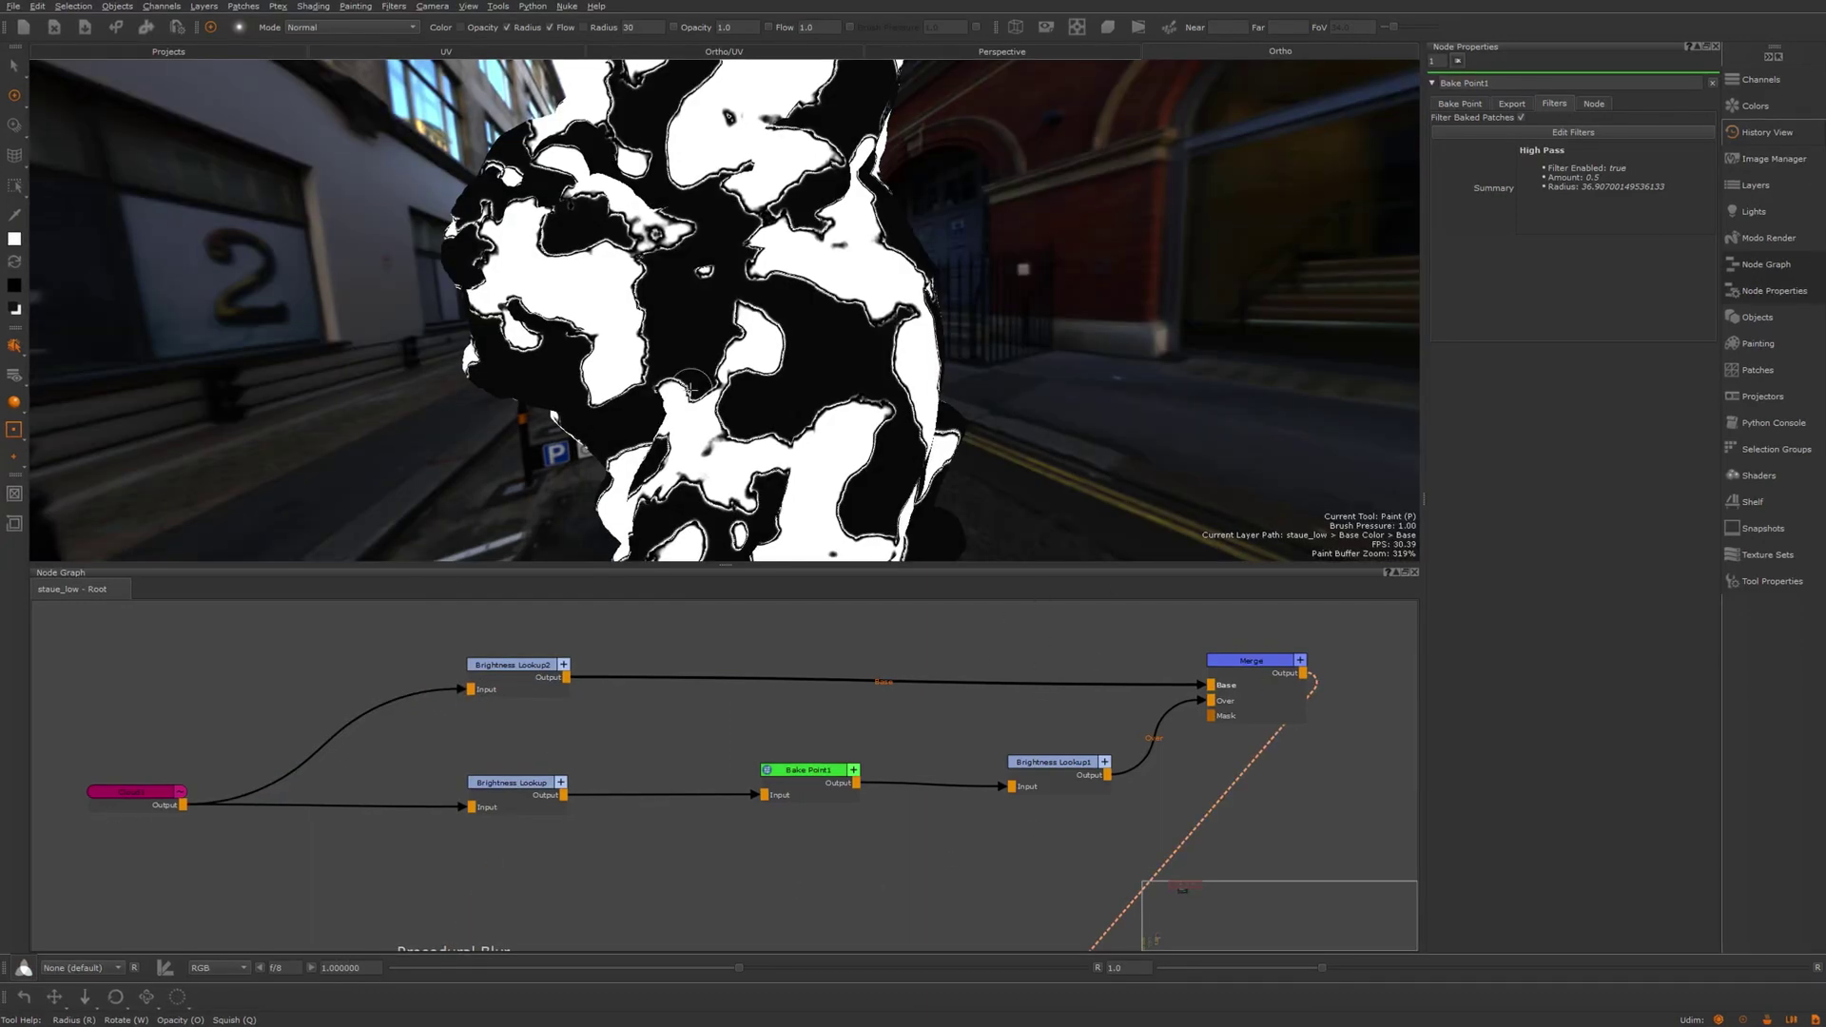
Steepen Brightness Lookup2's Map curve by dragging its lower and upper control points.
click(501, 682)
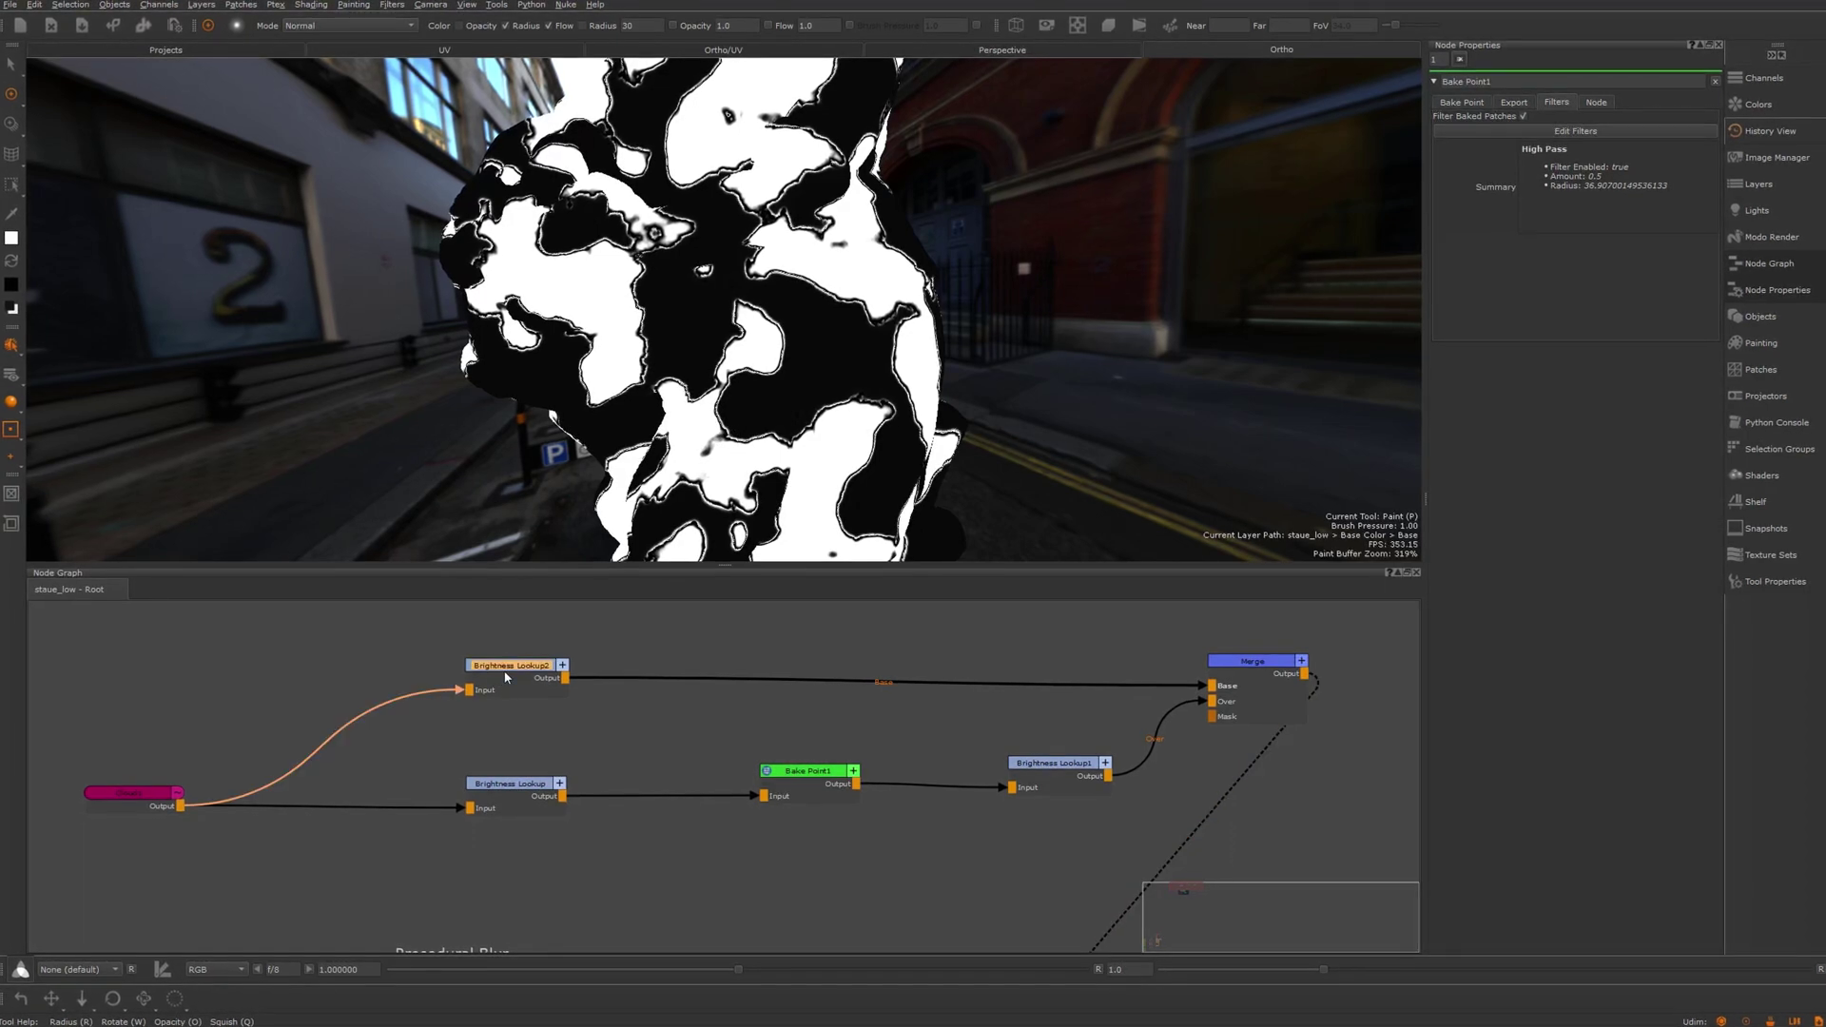
click(1671, 124)
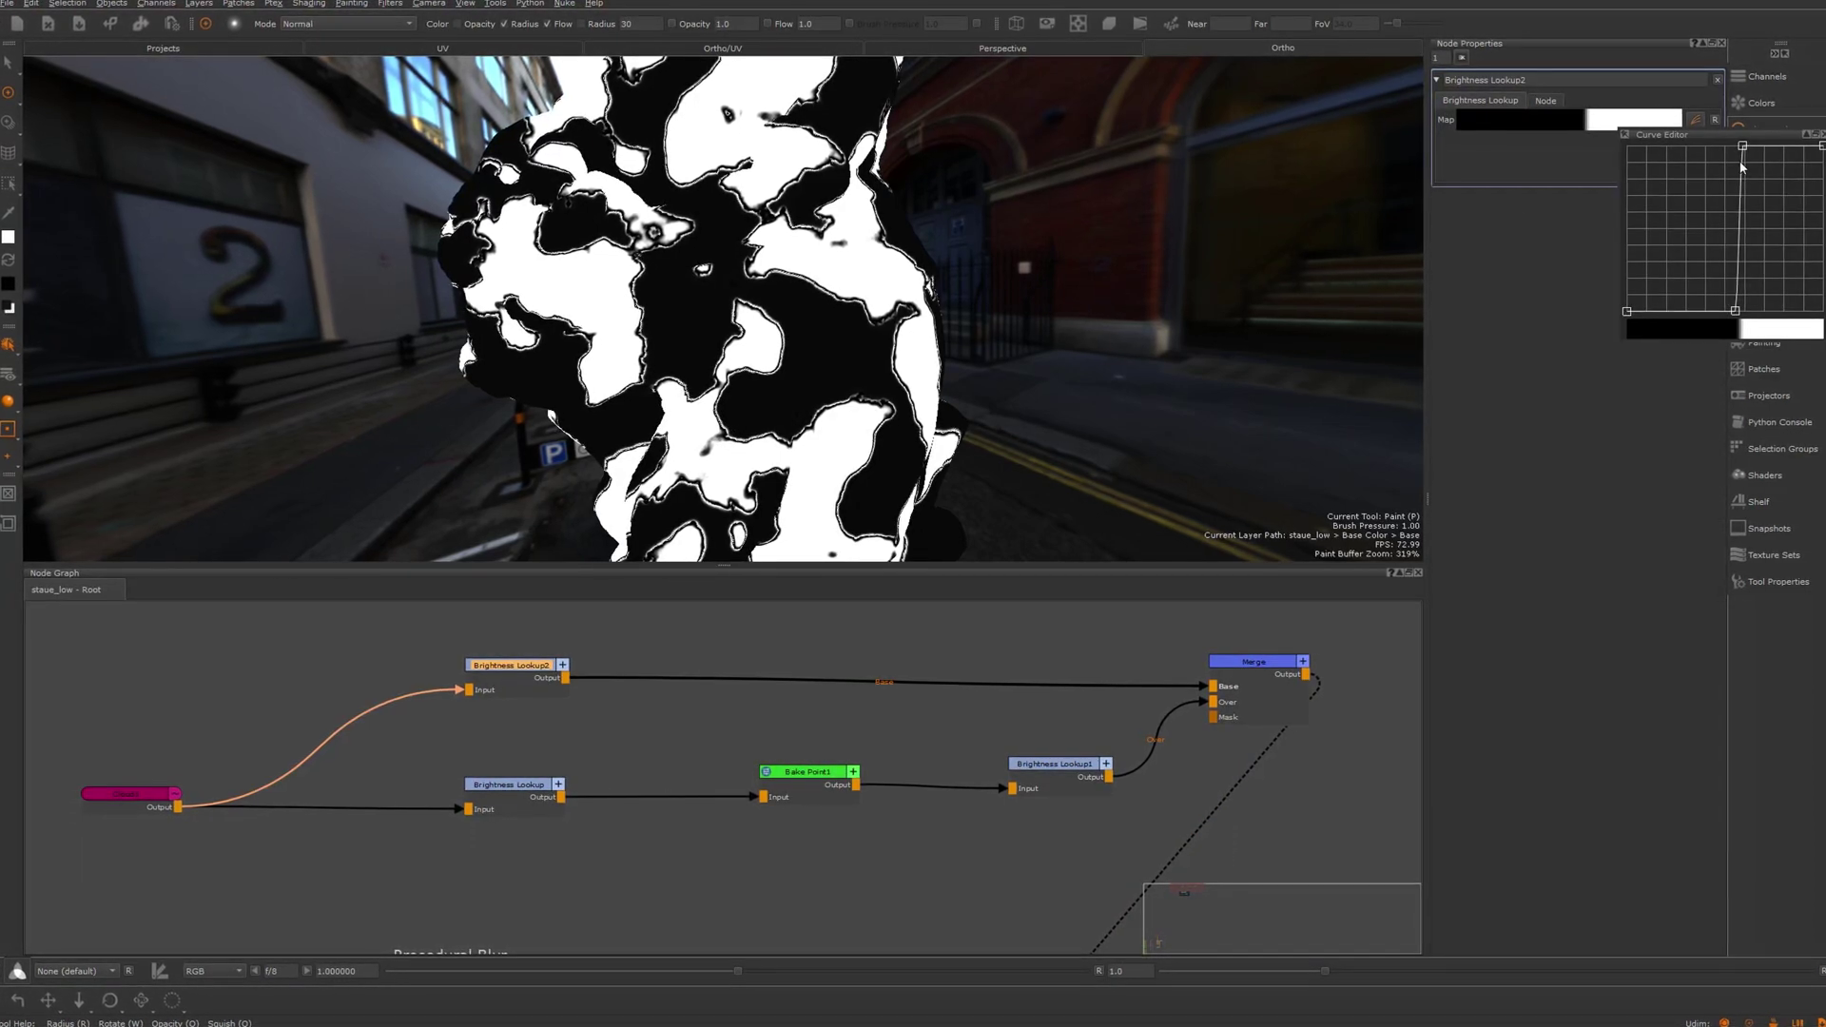
drag(1737, 313, 1725, 314)
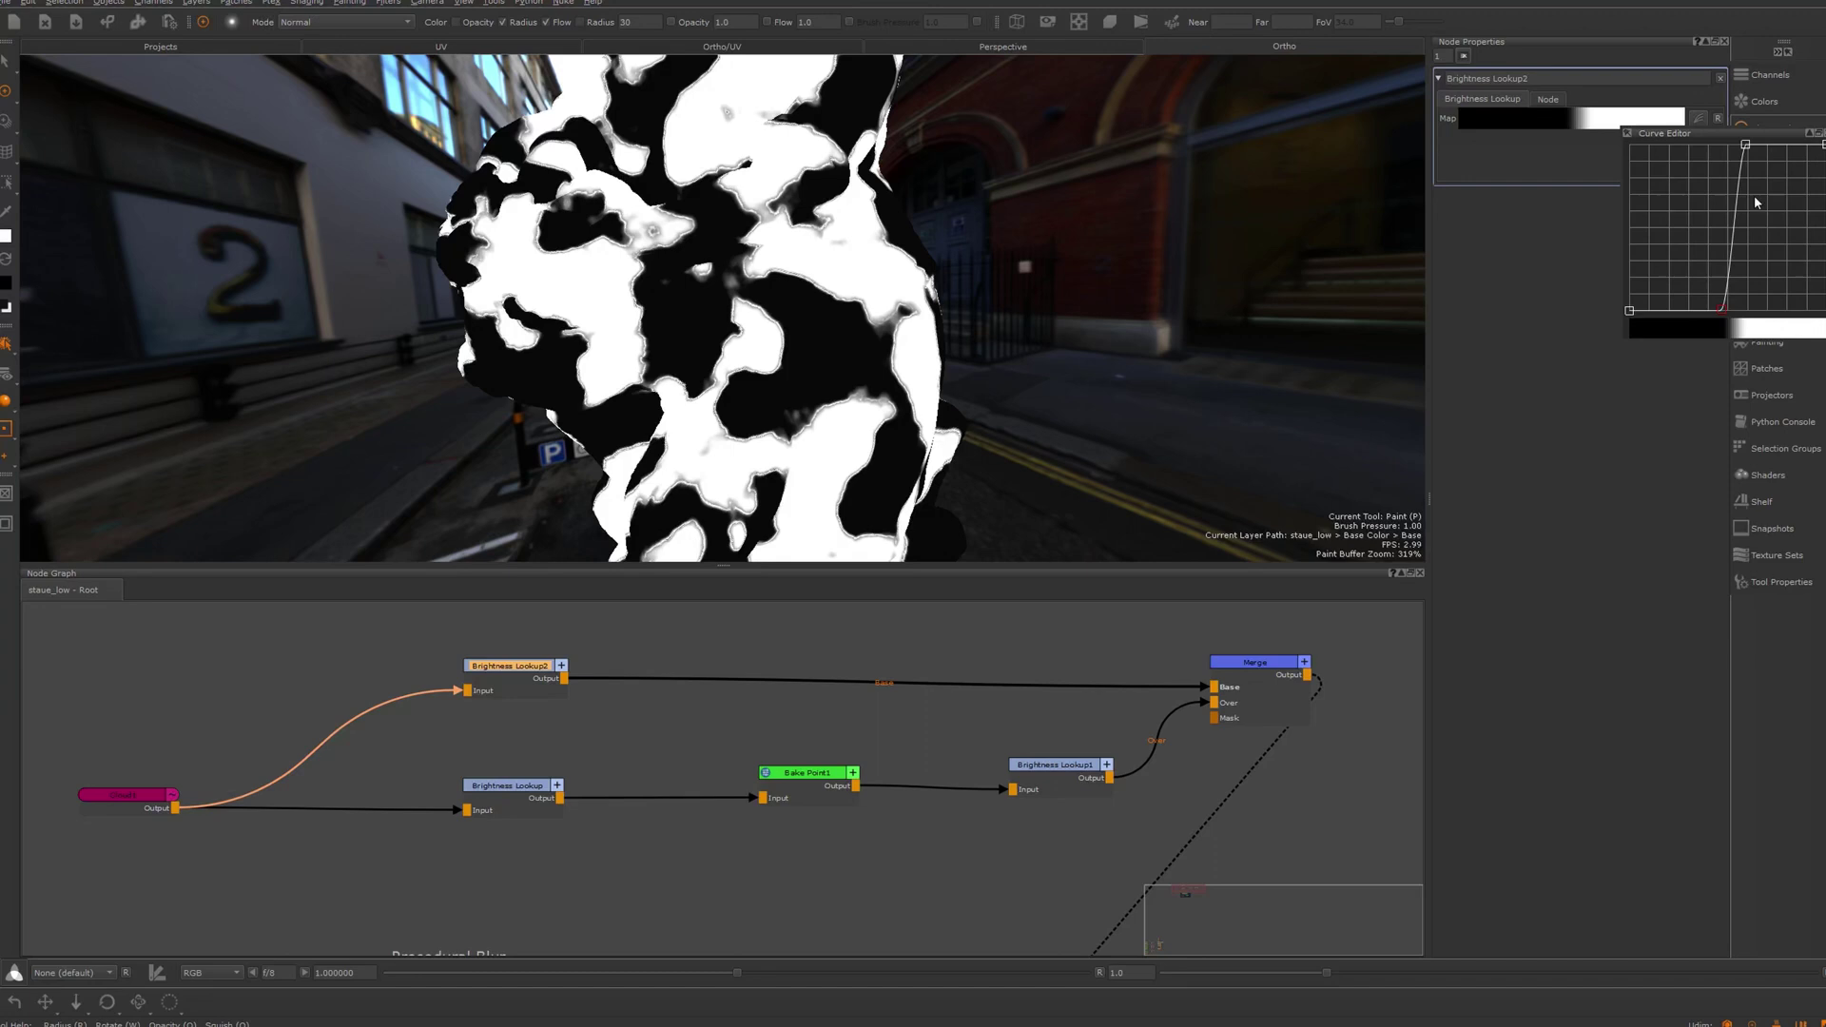
drag(1748, 146, 1765, 146)
drag(1723, 310, 1757, 309)
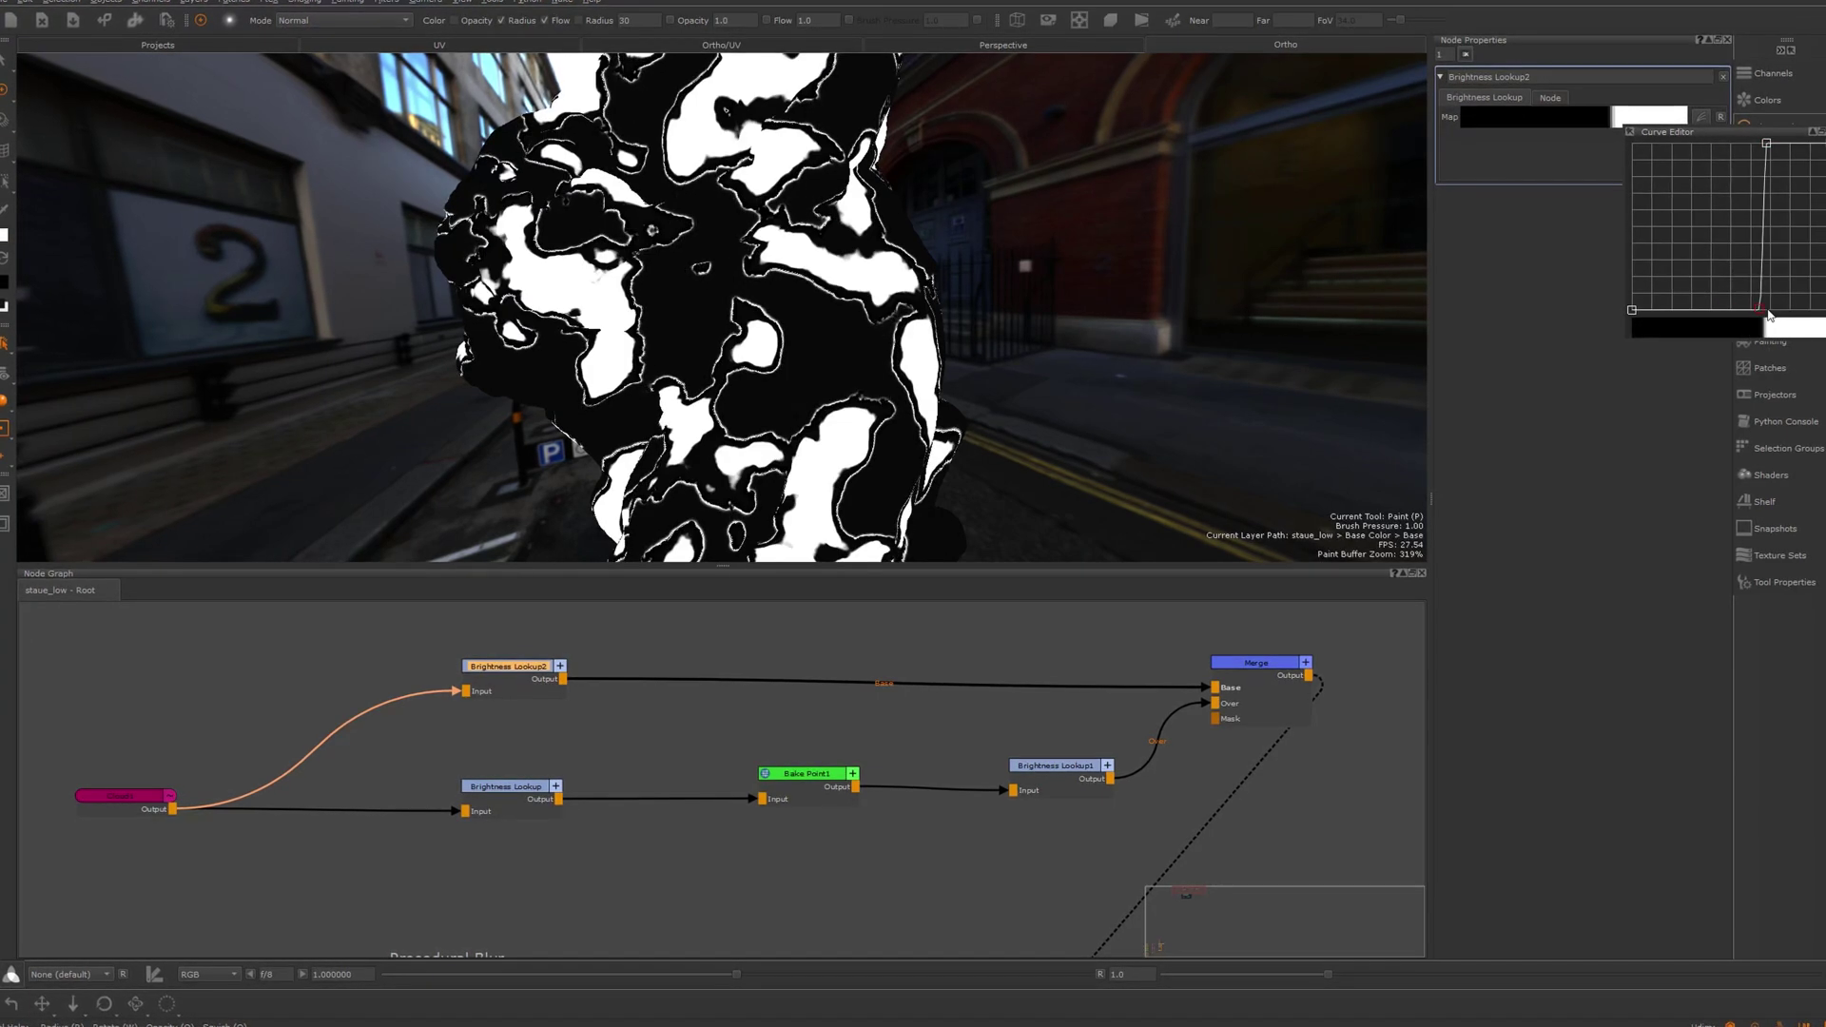
drag(1768, 144, 1791, 143)
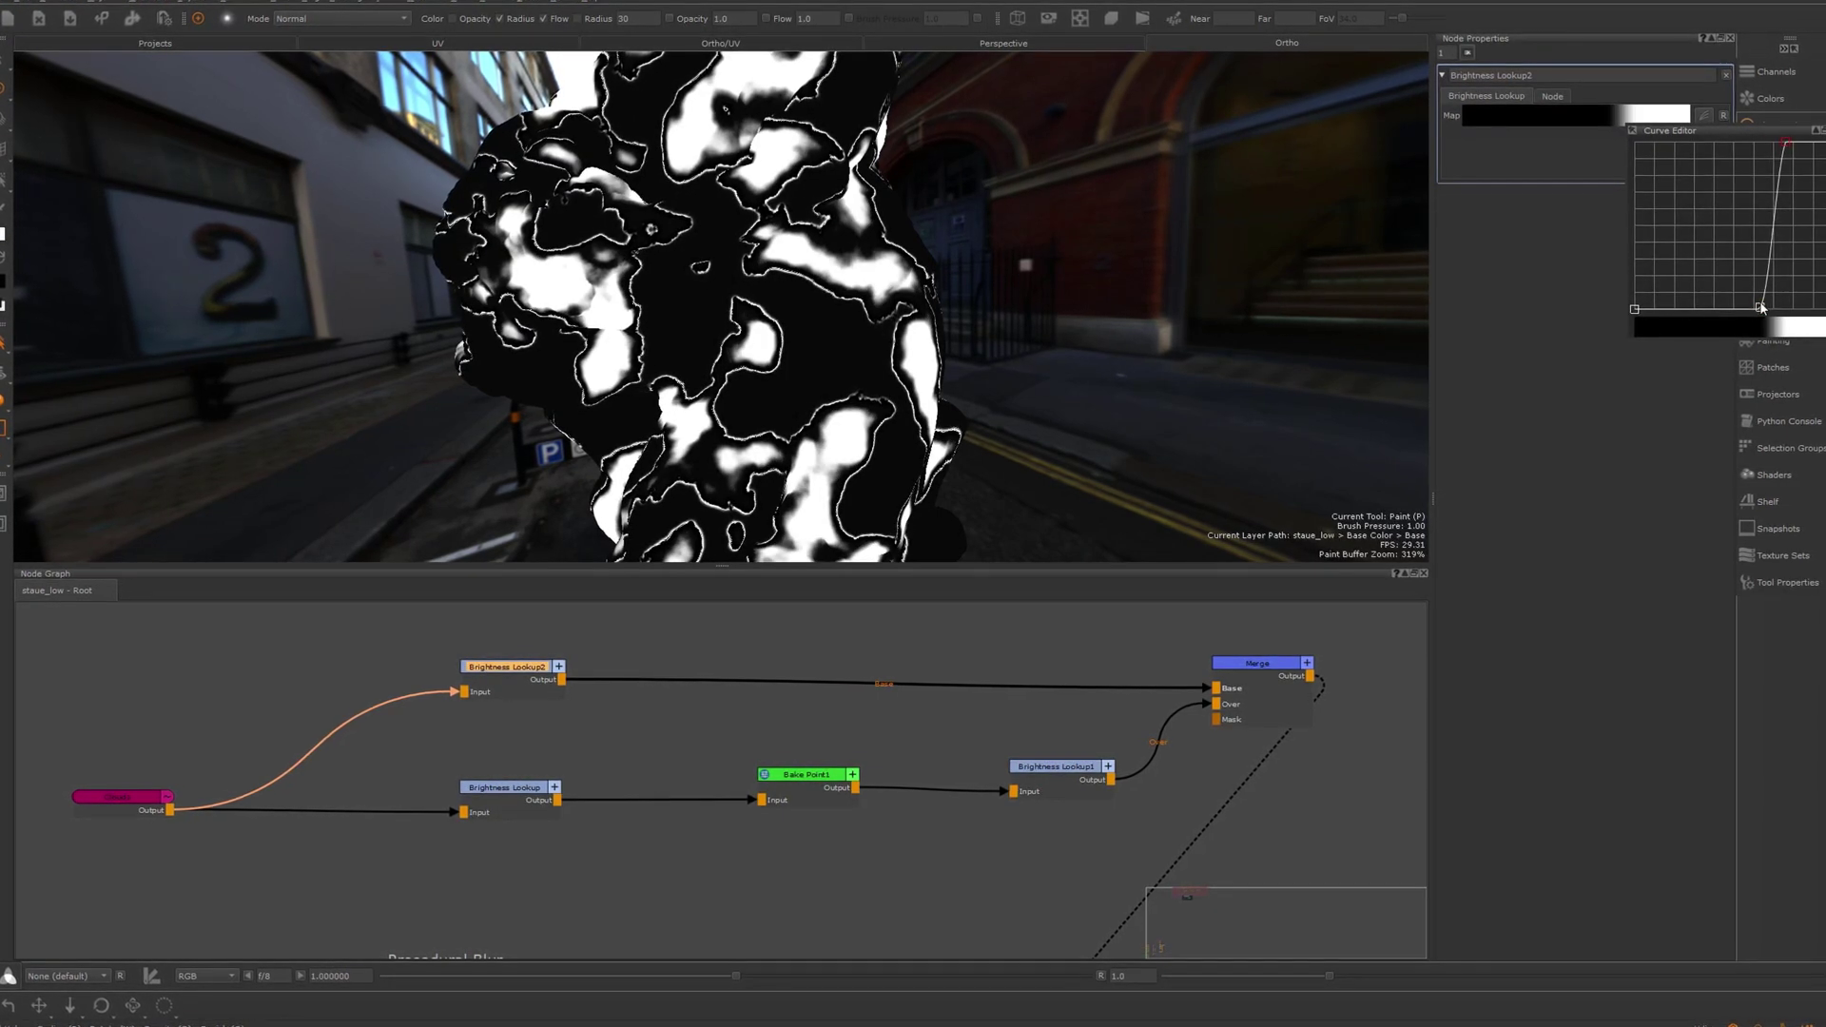
drag(1761, 307, 1793, 317)
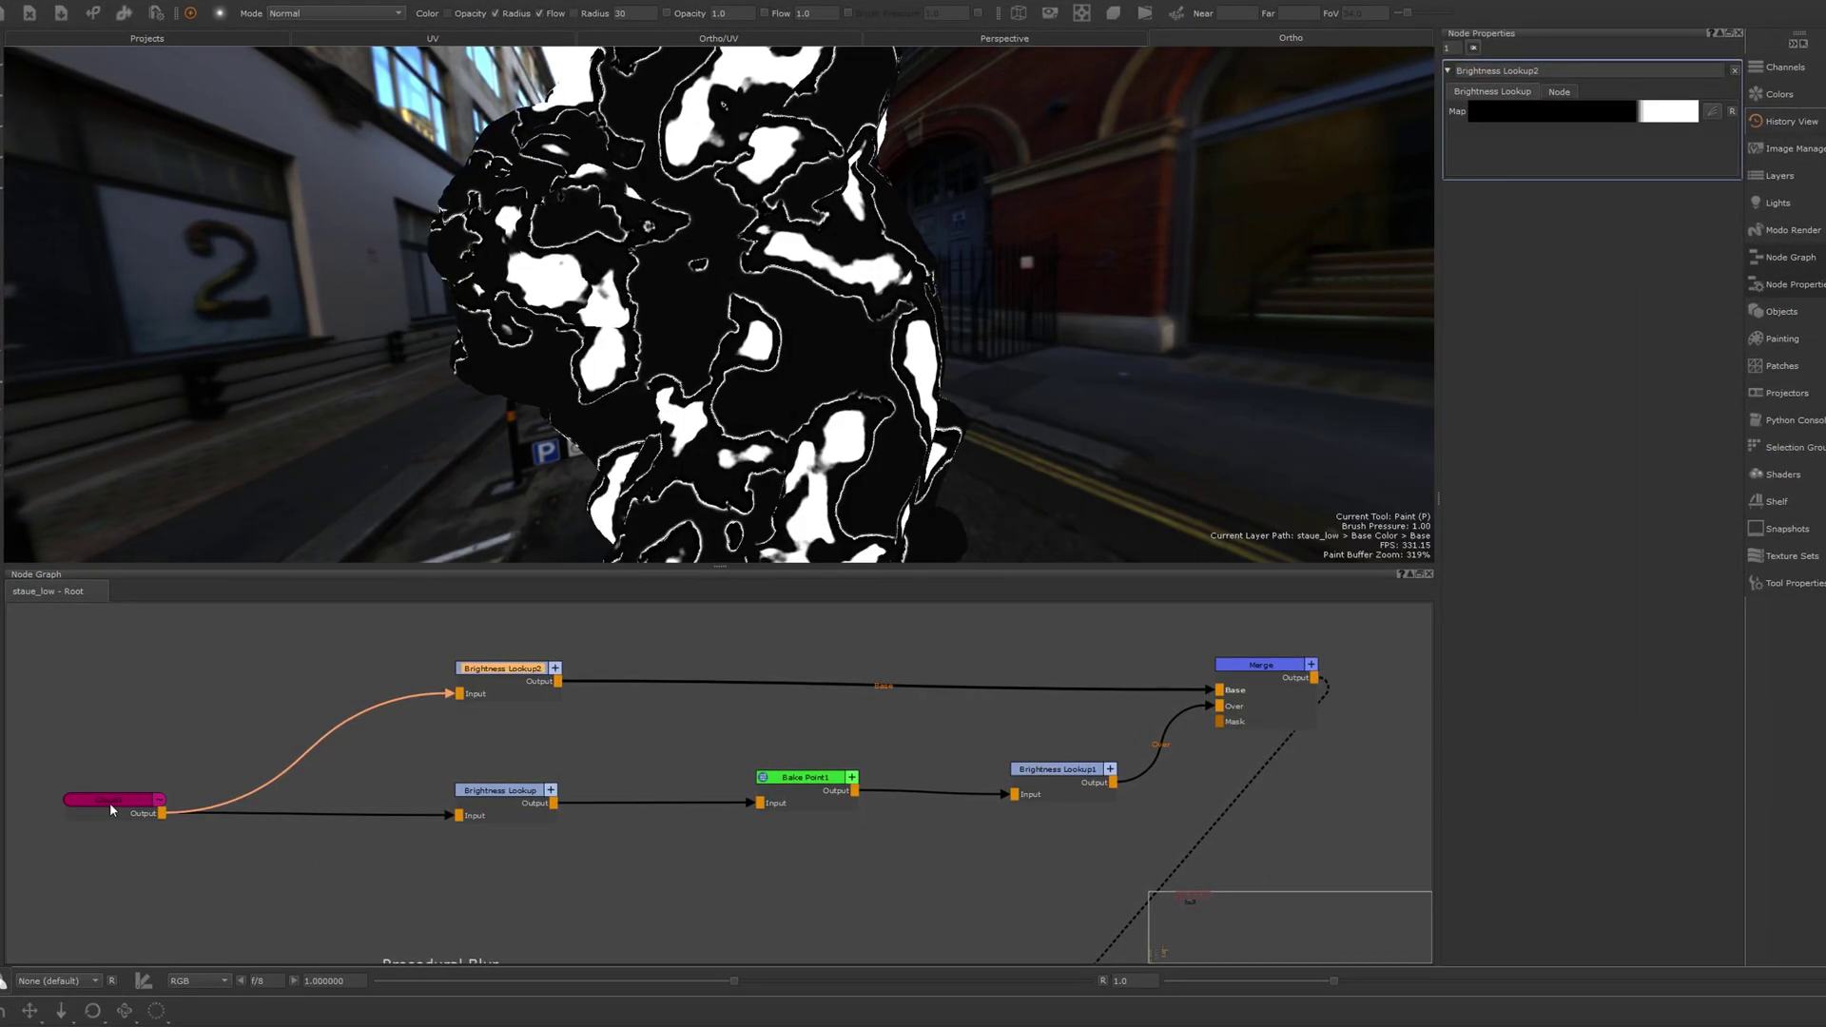
Shrink the Cloud1 pattern size to 0.161 and re-bake the updated mask in Bake Point1.
click(107, 808)
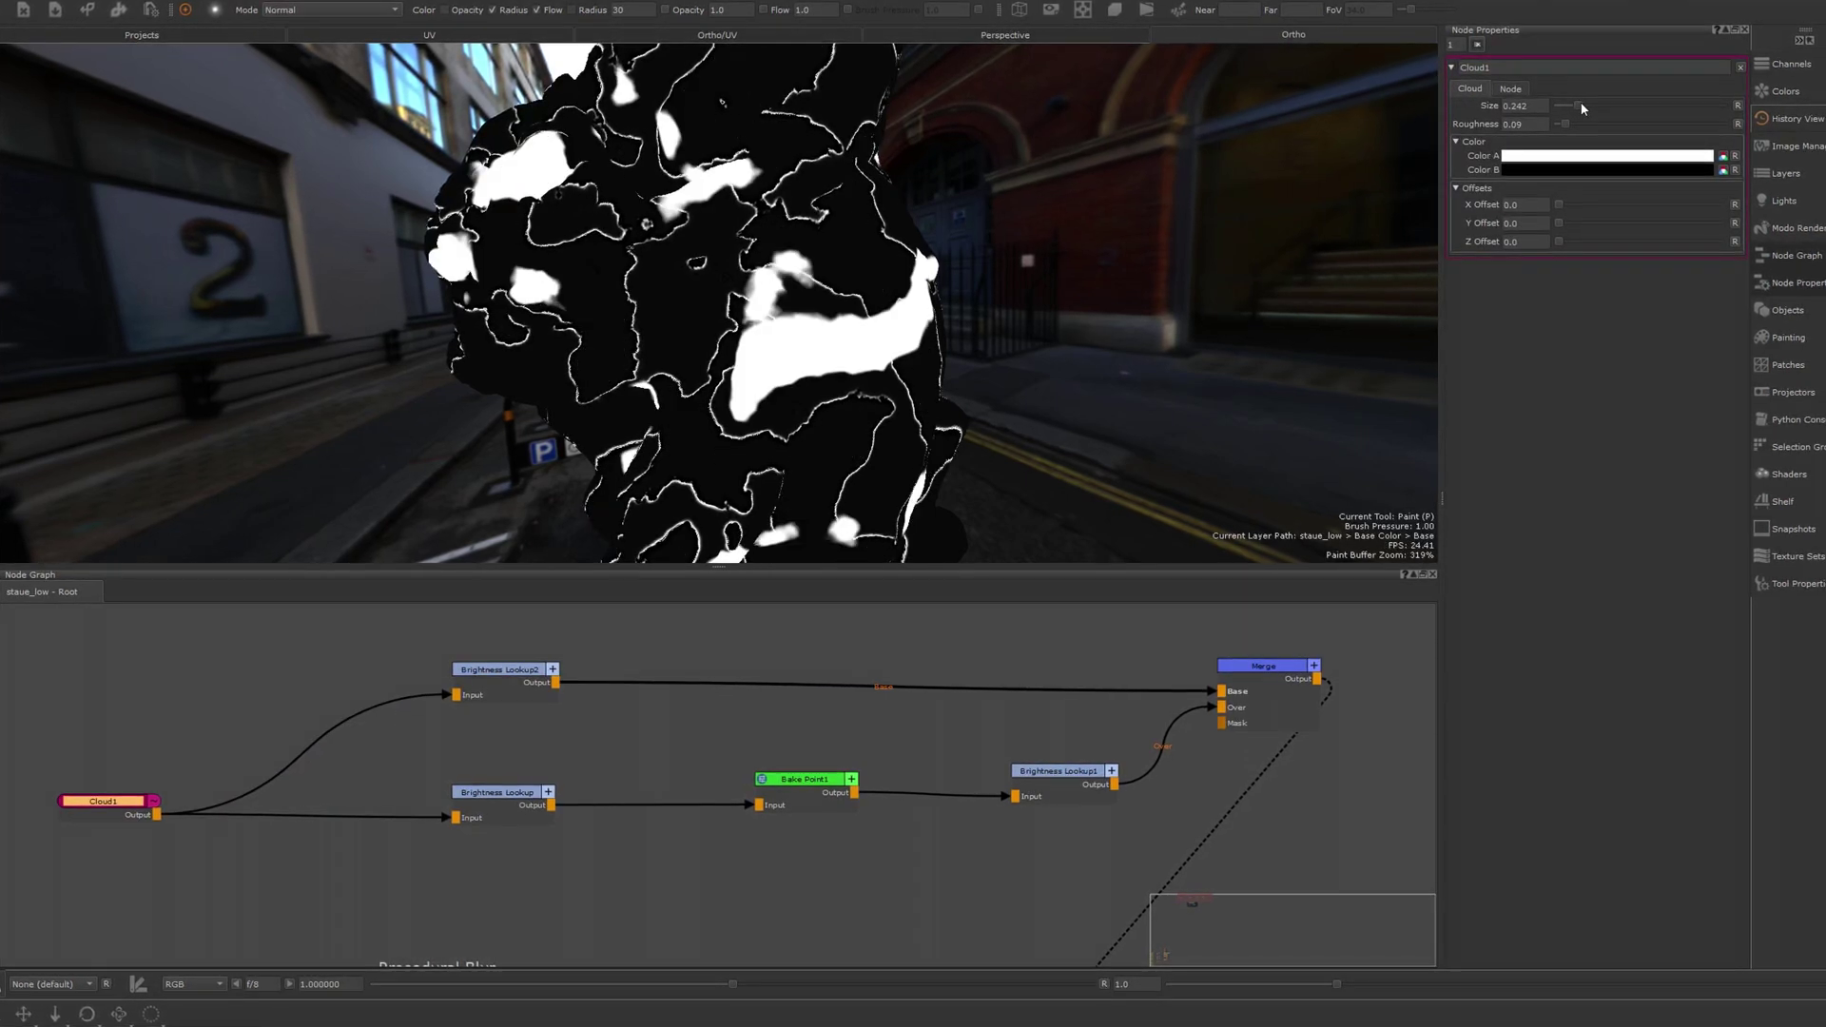
drag(1578, 105, 1574, 105)
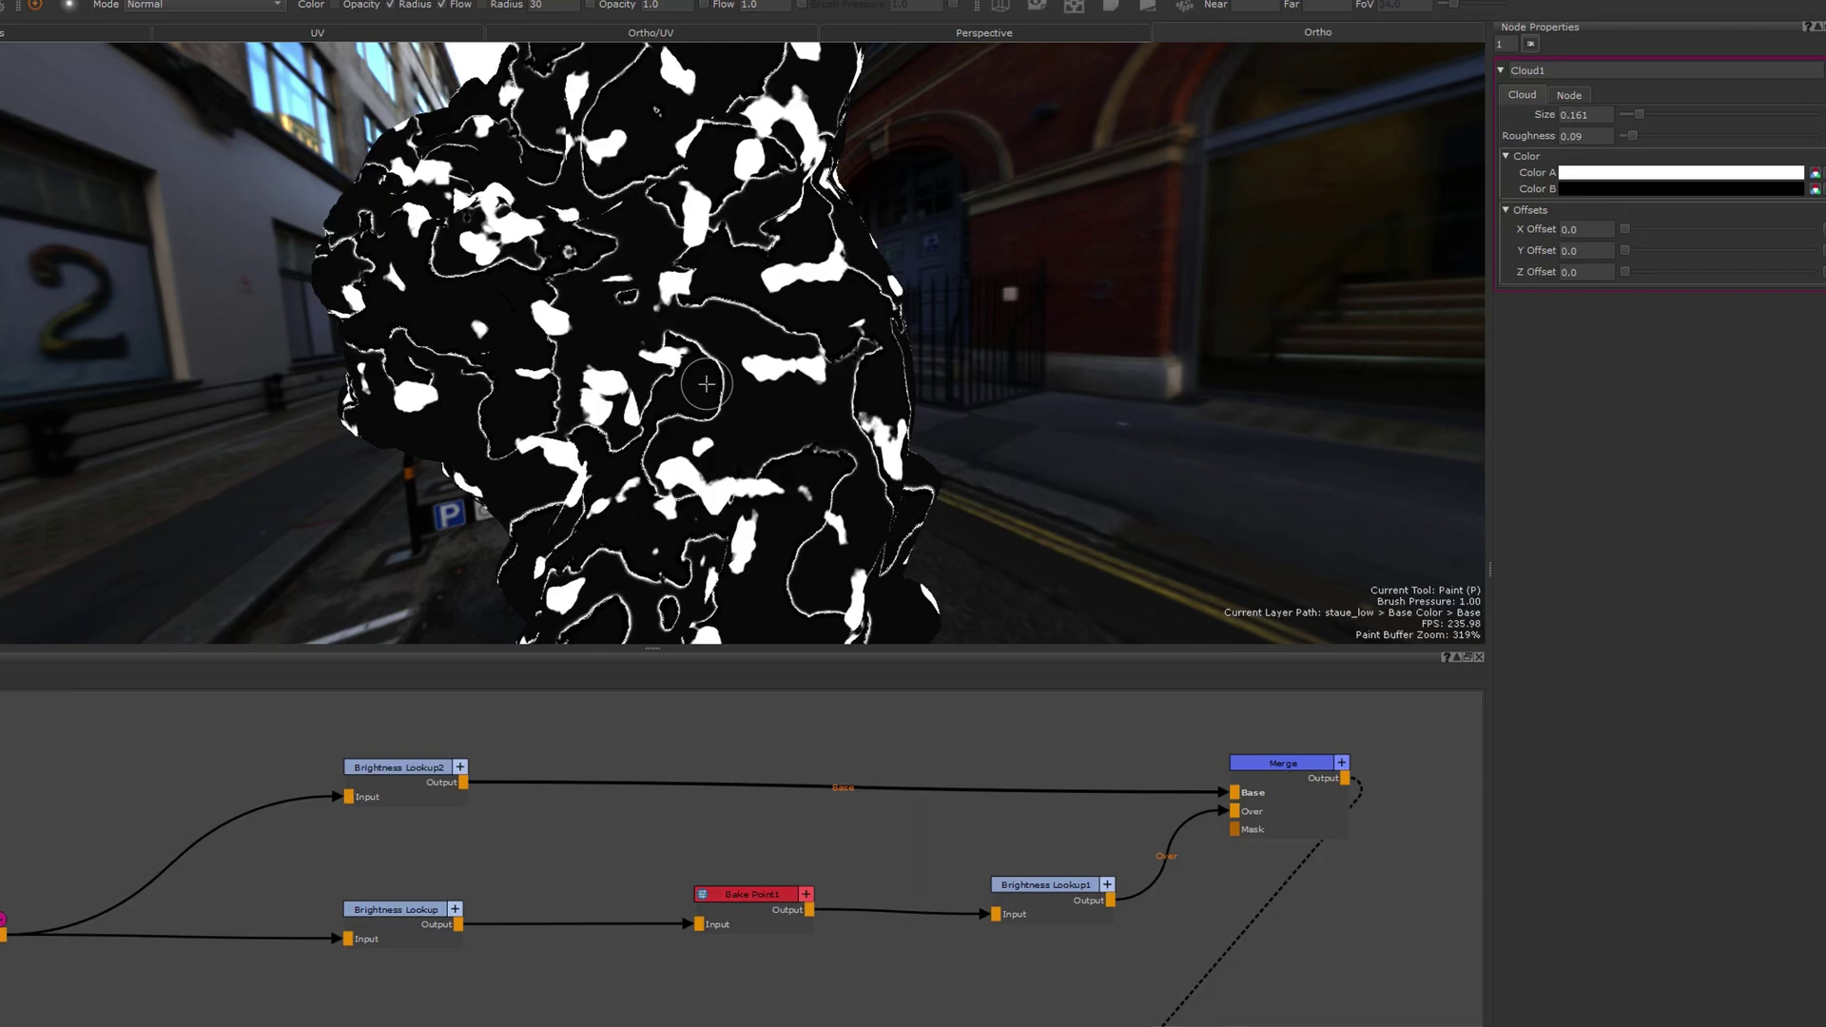
click(742, 905)
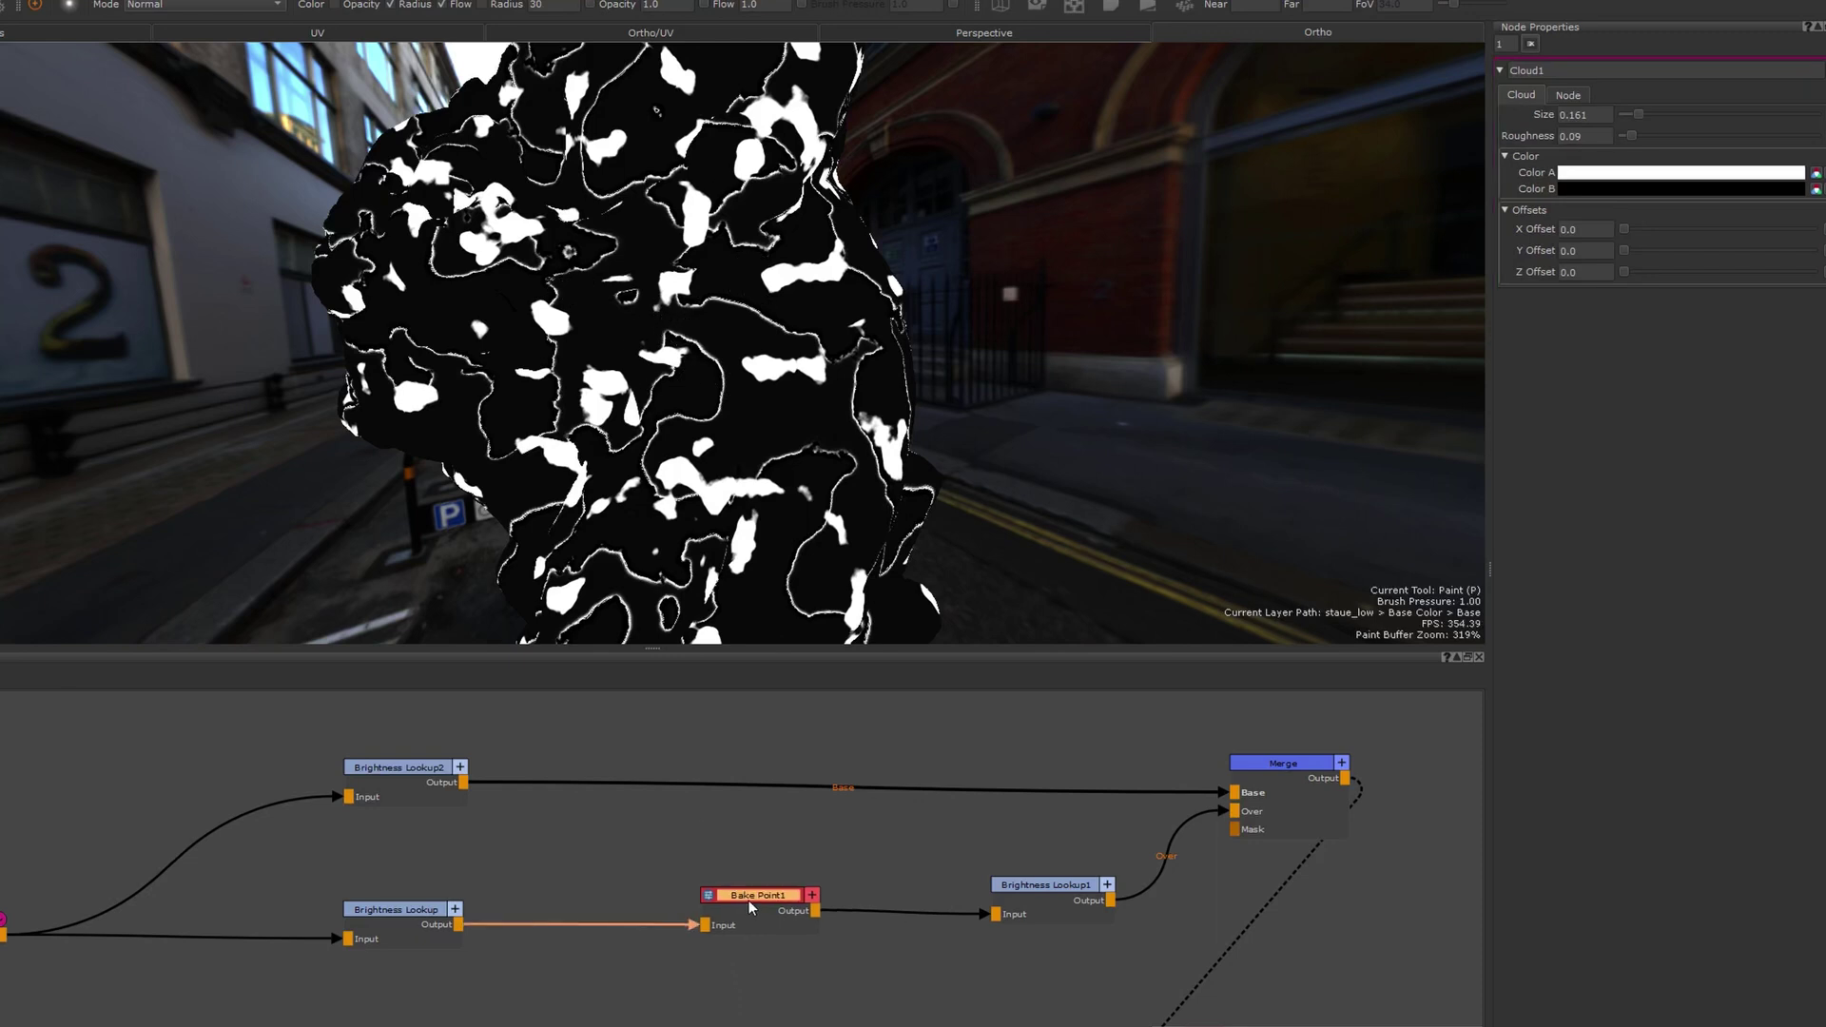
click(1698, 204)
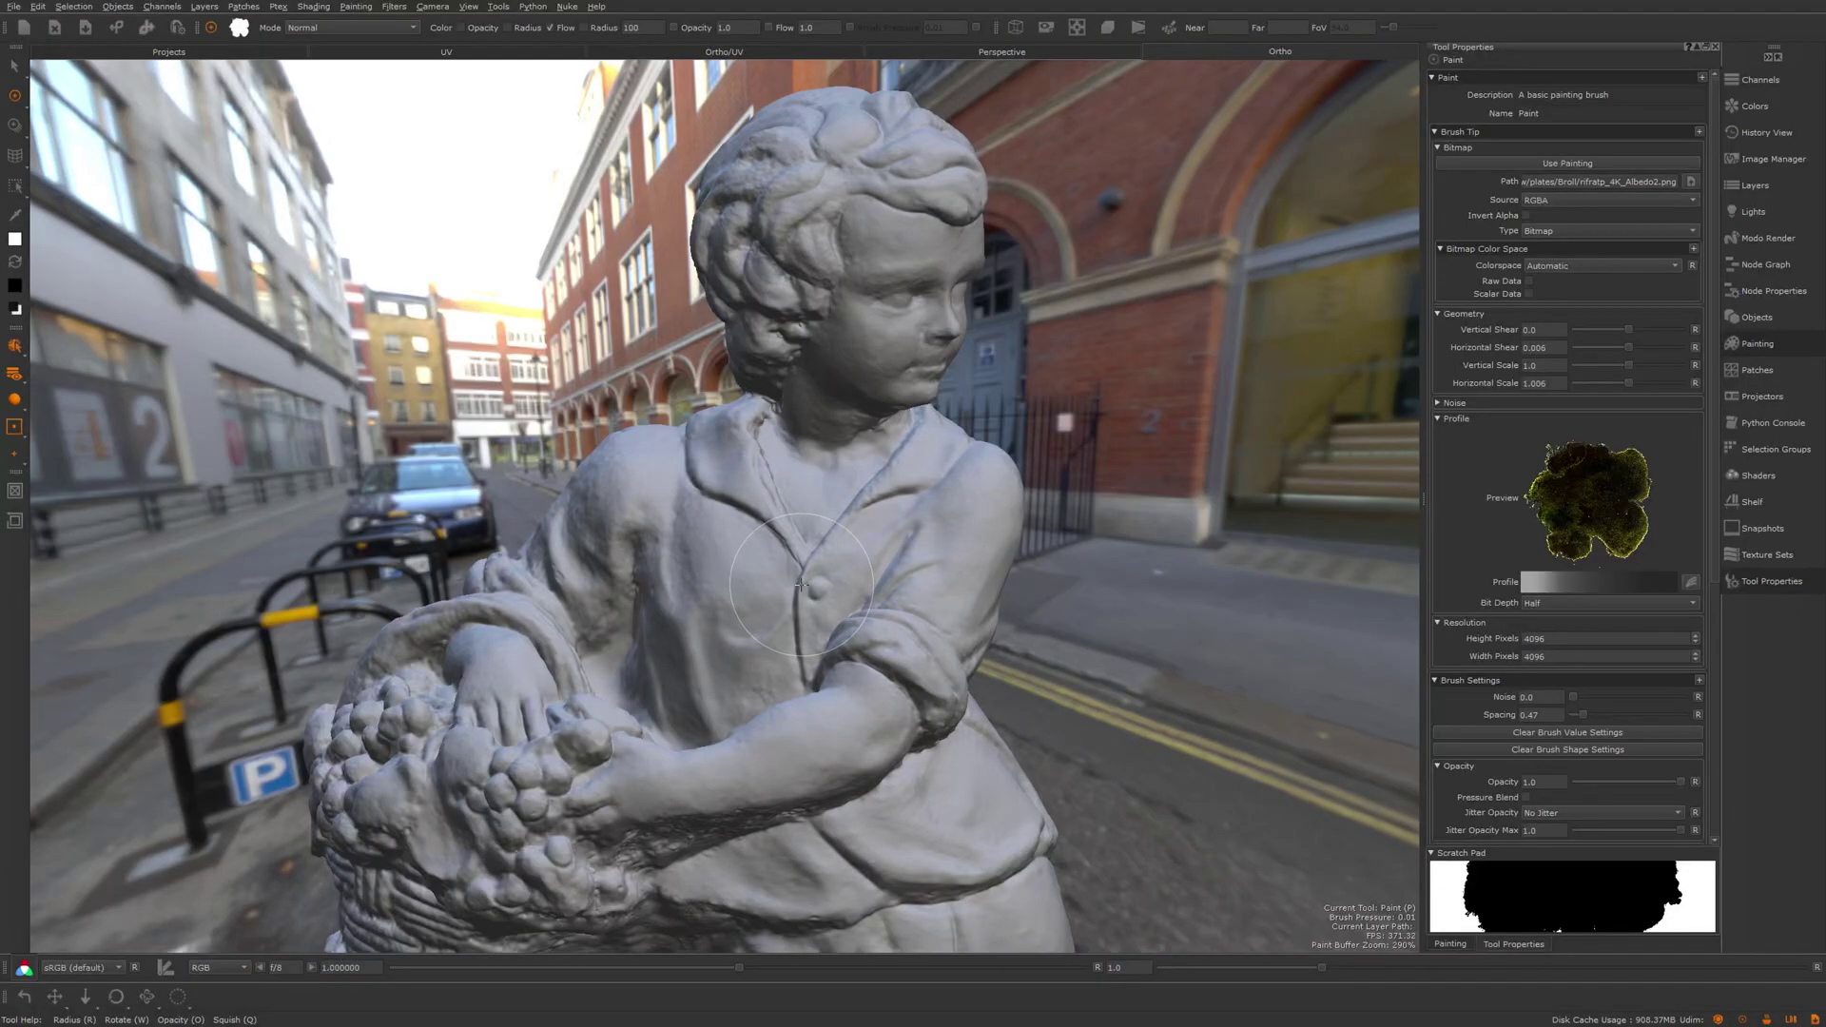
Paint moss clumps with the RGBA bitmap tip over the statue's chest and head.
mouse_move(799, 585)
mouse_down()
mouse_move(823, 636)
mouse_move(880, 473)
mouse_move(813, 438)
mouse_move(856, 268)
mouse_move(934, 293)
mouse_move(831, 431)
mouse_move(809, 230)
mouse_move(844, 376)
mouse_move(873, 779)
mouse_move(814, 812)
mouse_move(659, 831)
mouse_move(523, 741)
mouse_move(463, 635)
mouse_move(603, 737)
mouse_move(564, 853)
mouse_move(414, 873)
mouse_move(387, 791)
mouse_move(728, 817)
mouse_move(908, 760)
mouse_move(864, 584)
mouse_move(735, 803)
mouse_move(794, 781)
mouse_move(883, 582)
mouse_move(913, 656)
mouse_up()
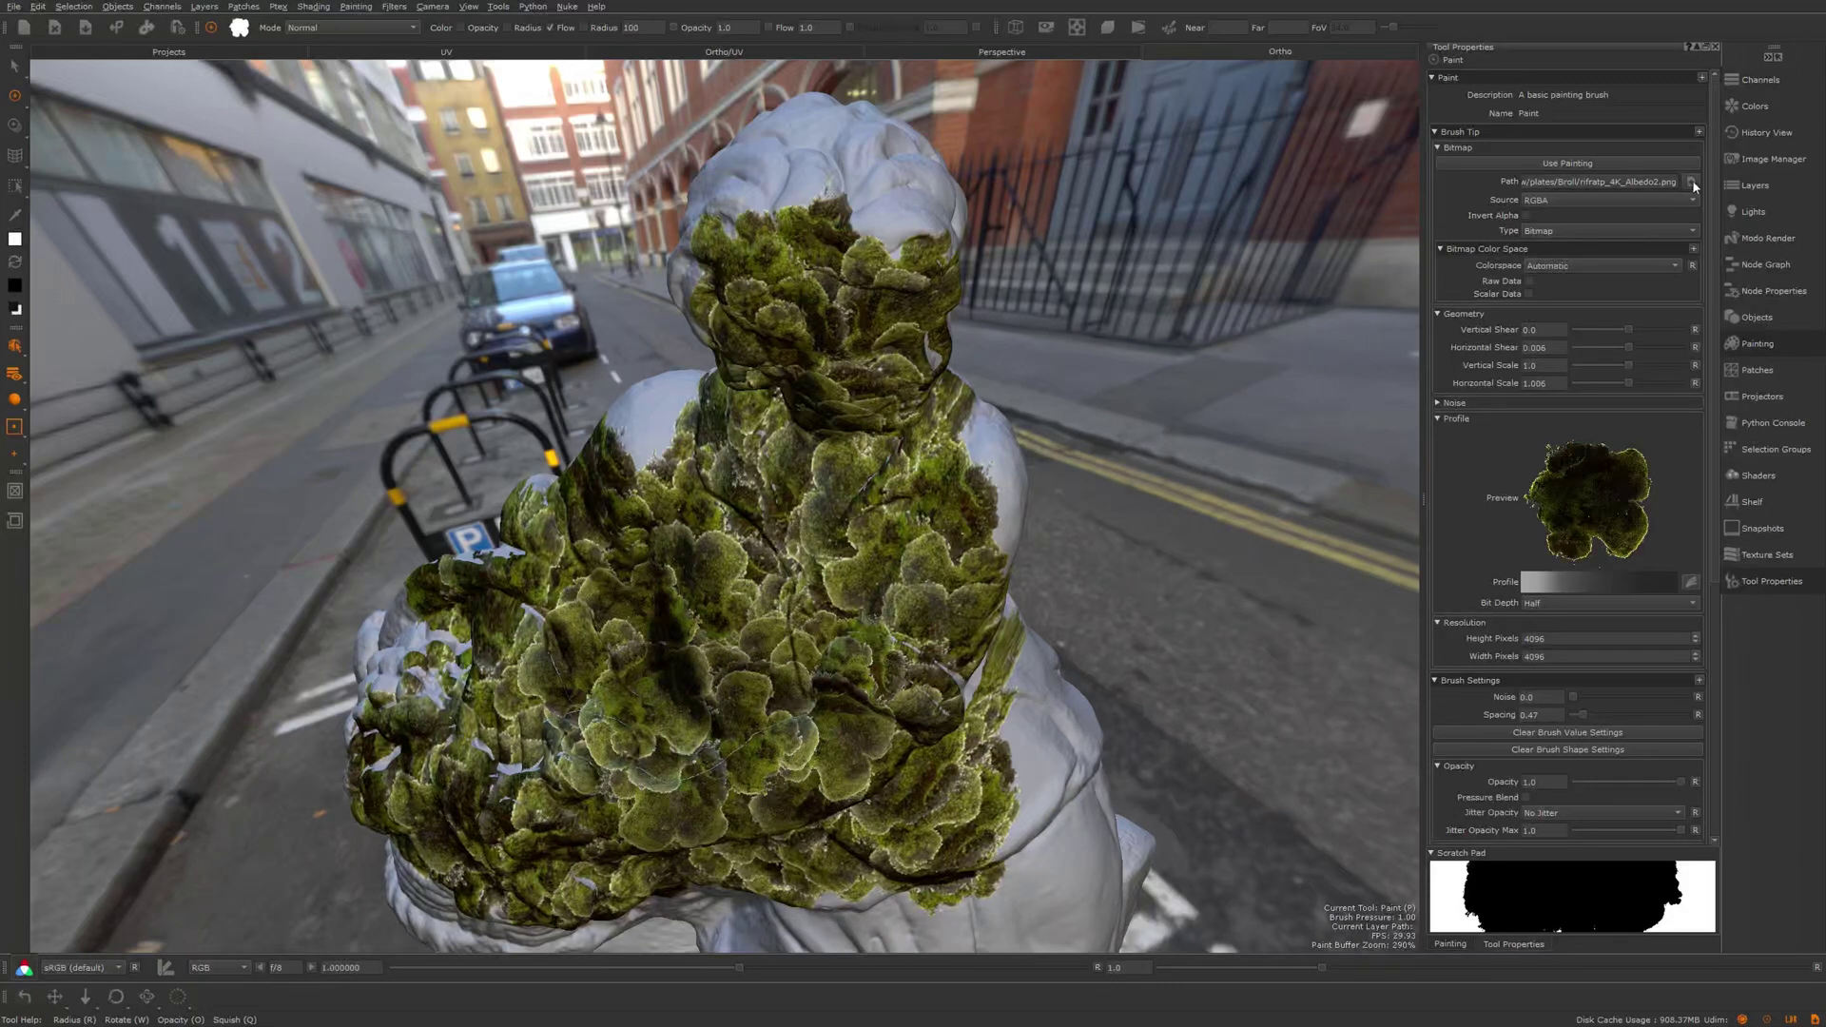
Load the Meshmen skull logo as brush tip and stamp columns of skulls over the moss-covered head and sides.
click(1693, 181)
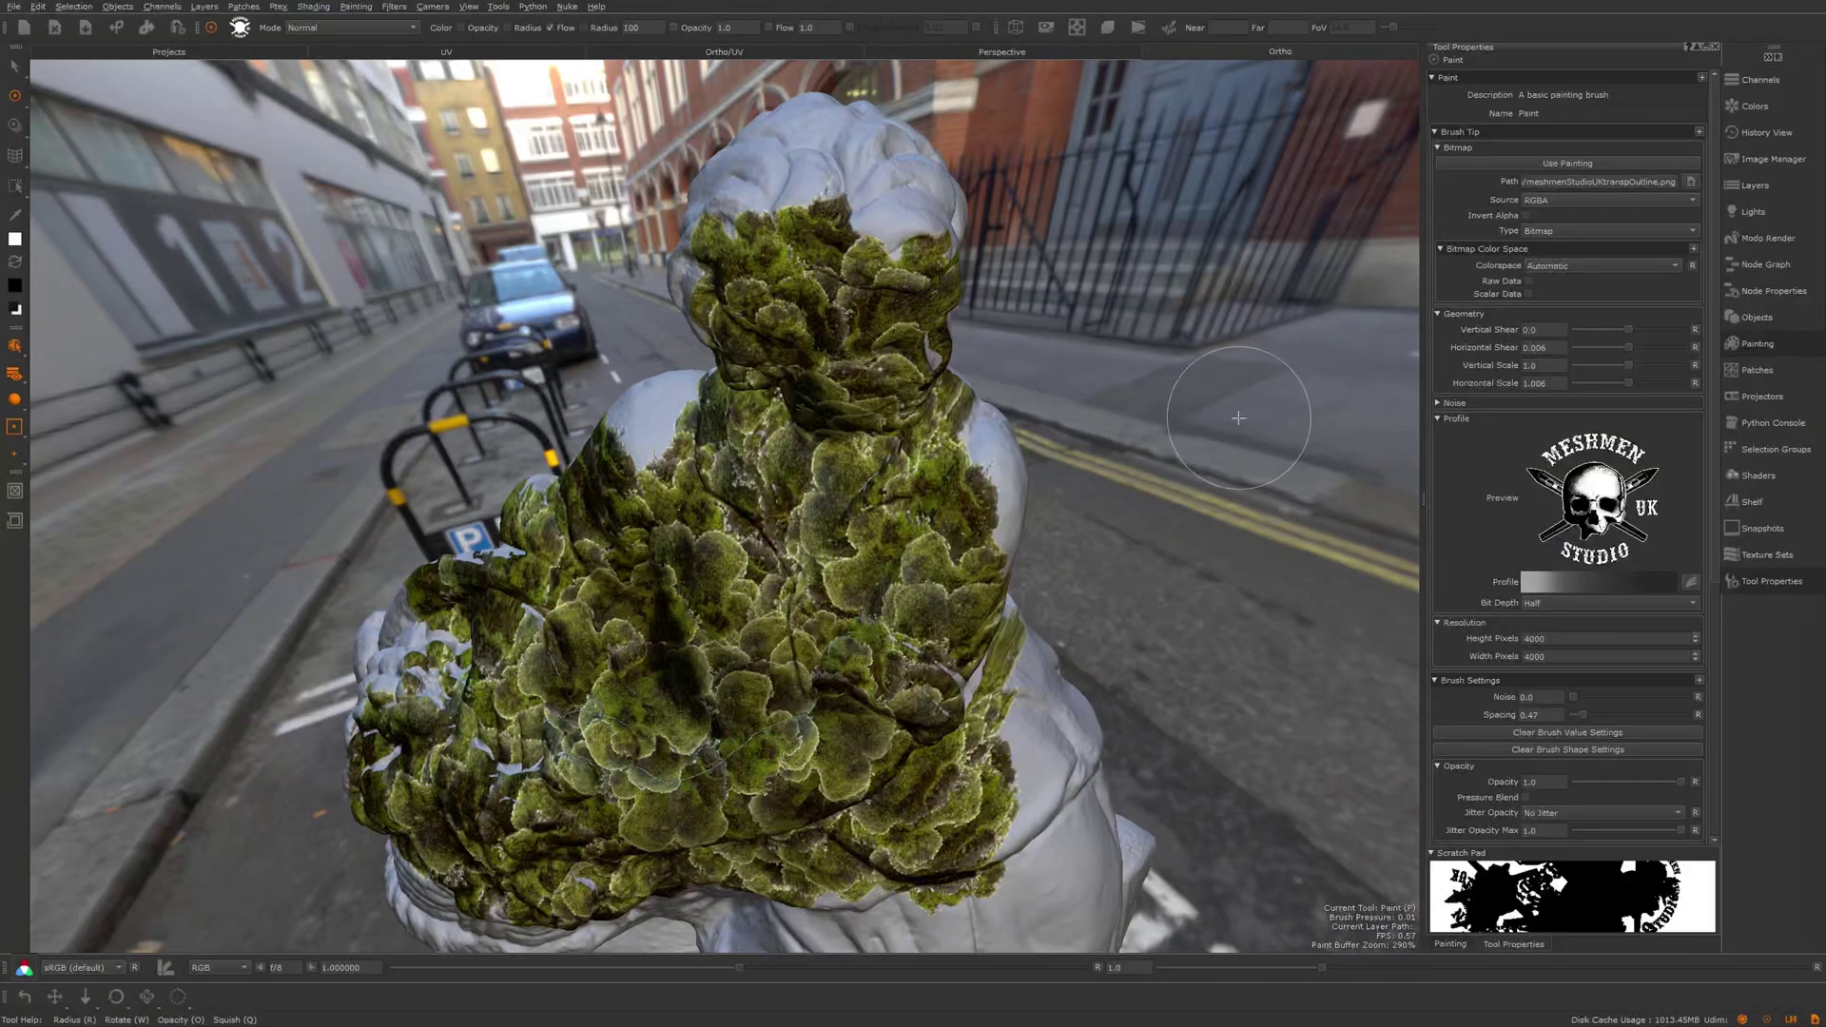
mouse_move(770, 570)
mouse_down()
mouse_move(727, 651)
mouse_move(576, 736)
mouse_move(751, 656)
mouse_move(864, 663)
mouse_move(761, 742)
mouse_move(845, 671)
mouse_up()
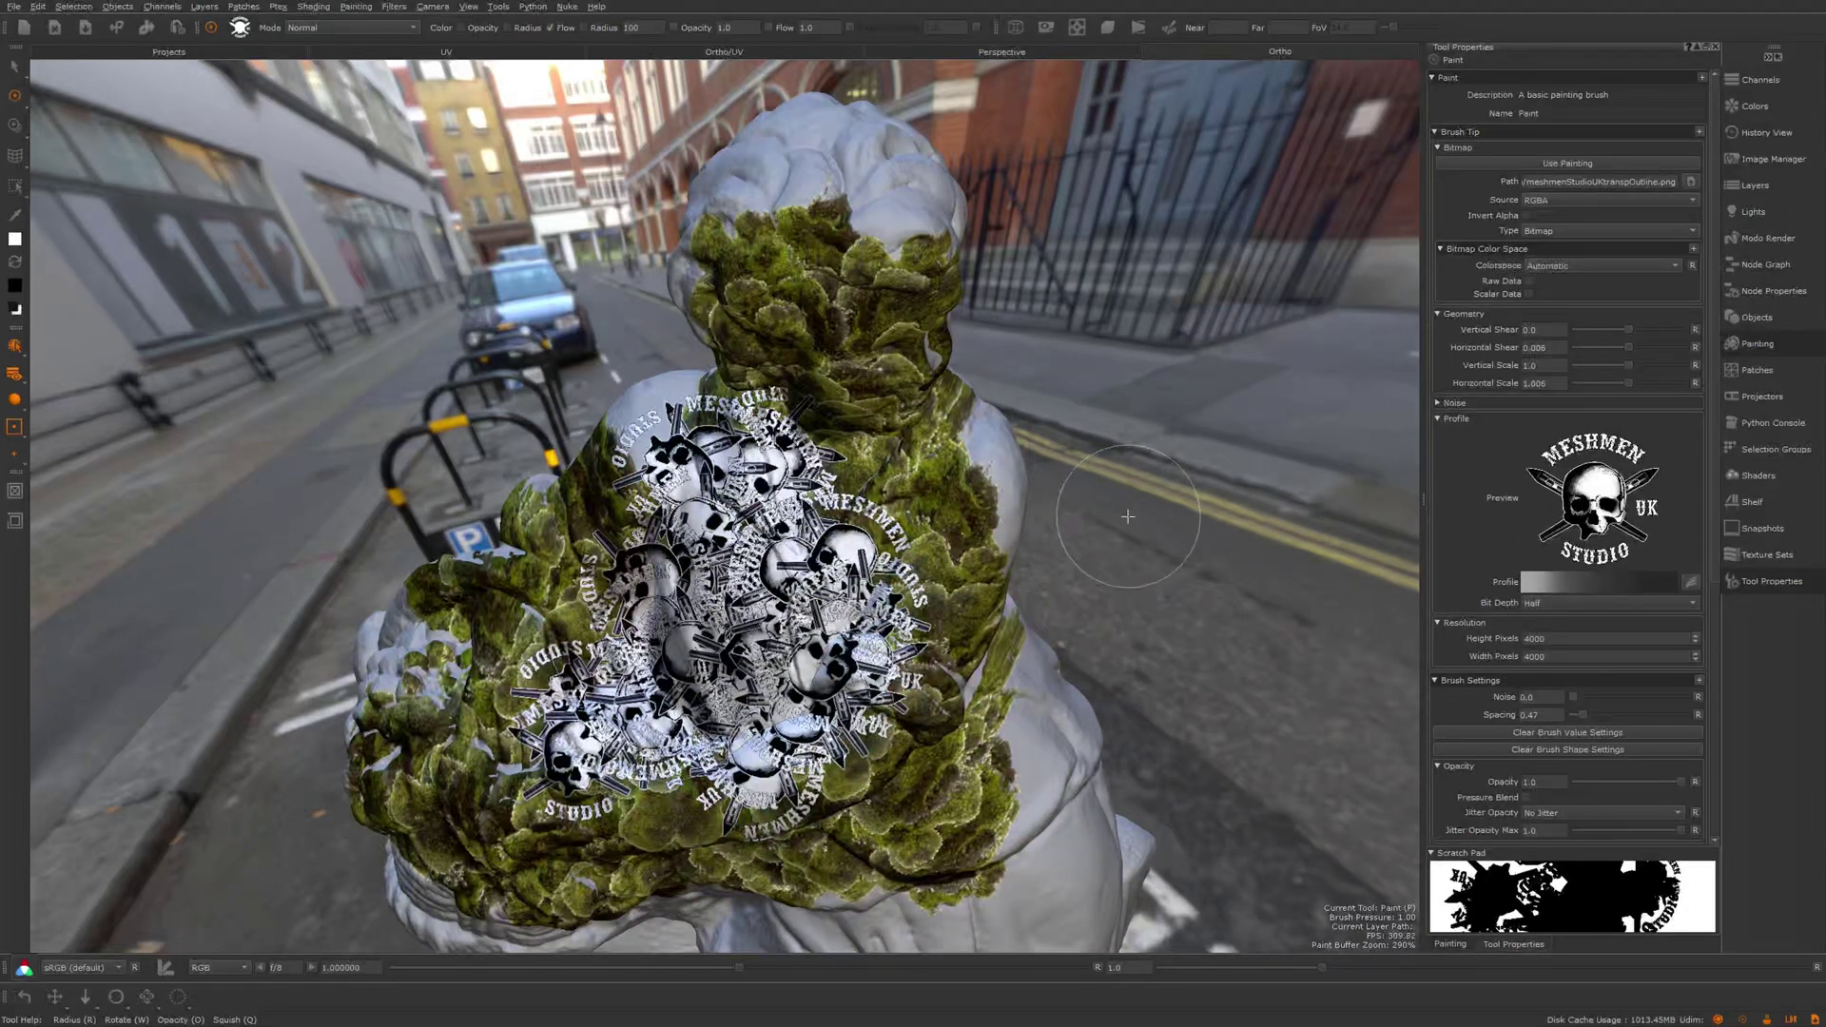
key(ctrl+z)
mouse_move(1062, 599)
alt+mouse_down()
mouse_move(1143, 582)
mouse_move(951, 561)
alt+mouse_up()
mouse_move(695, 476)
mouse_down()
mouse_move(837, 685)
mouse_move(809, 837)
mouse_up()
mouse_move(847, 380)
mouse_down()
mouse_move(781, 251)
mouse_move(690, 647)
mouse_move(597, 677)
mouse_move(570, 783)
mouse_move(666, 862)
mouse_move(972, 542)
mouse_move(904, 808)
mouse_up()
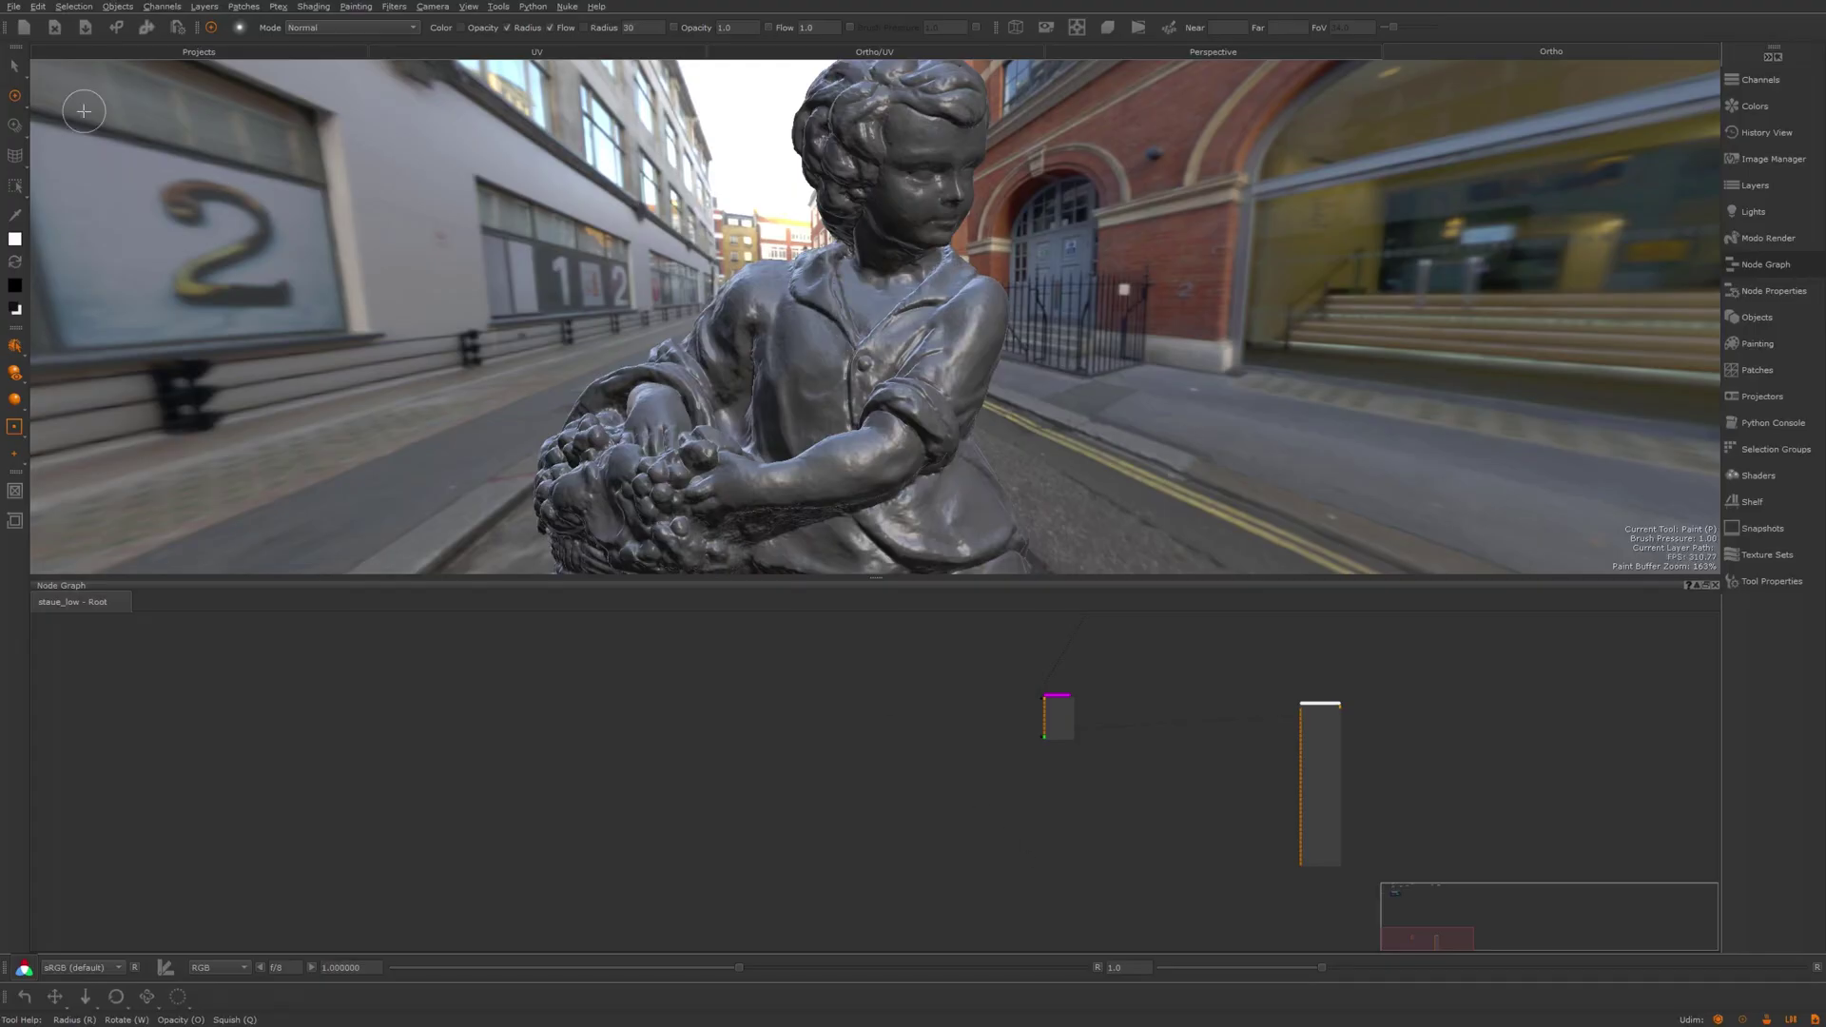
Open Preferences at the Node Graph settings and move the window aside to uncover the statue.
click(38, 6)
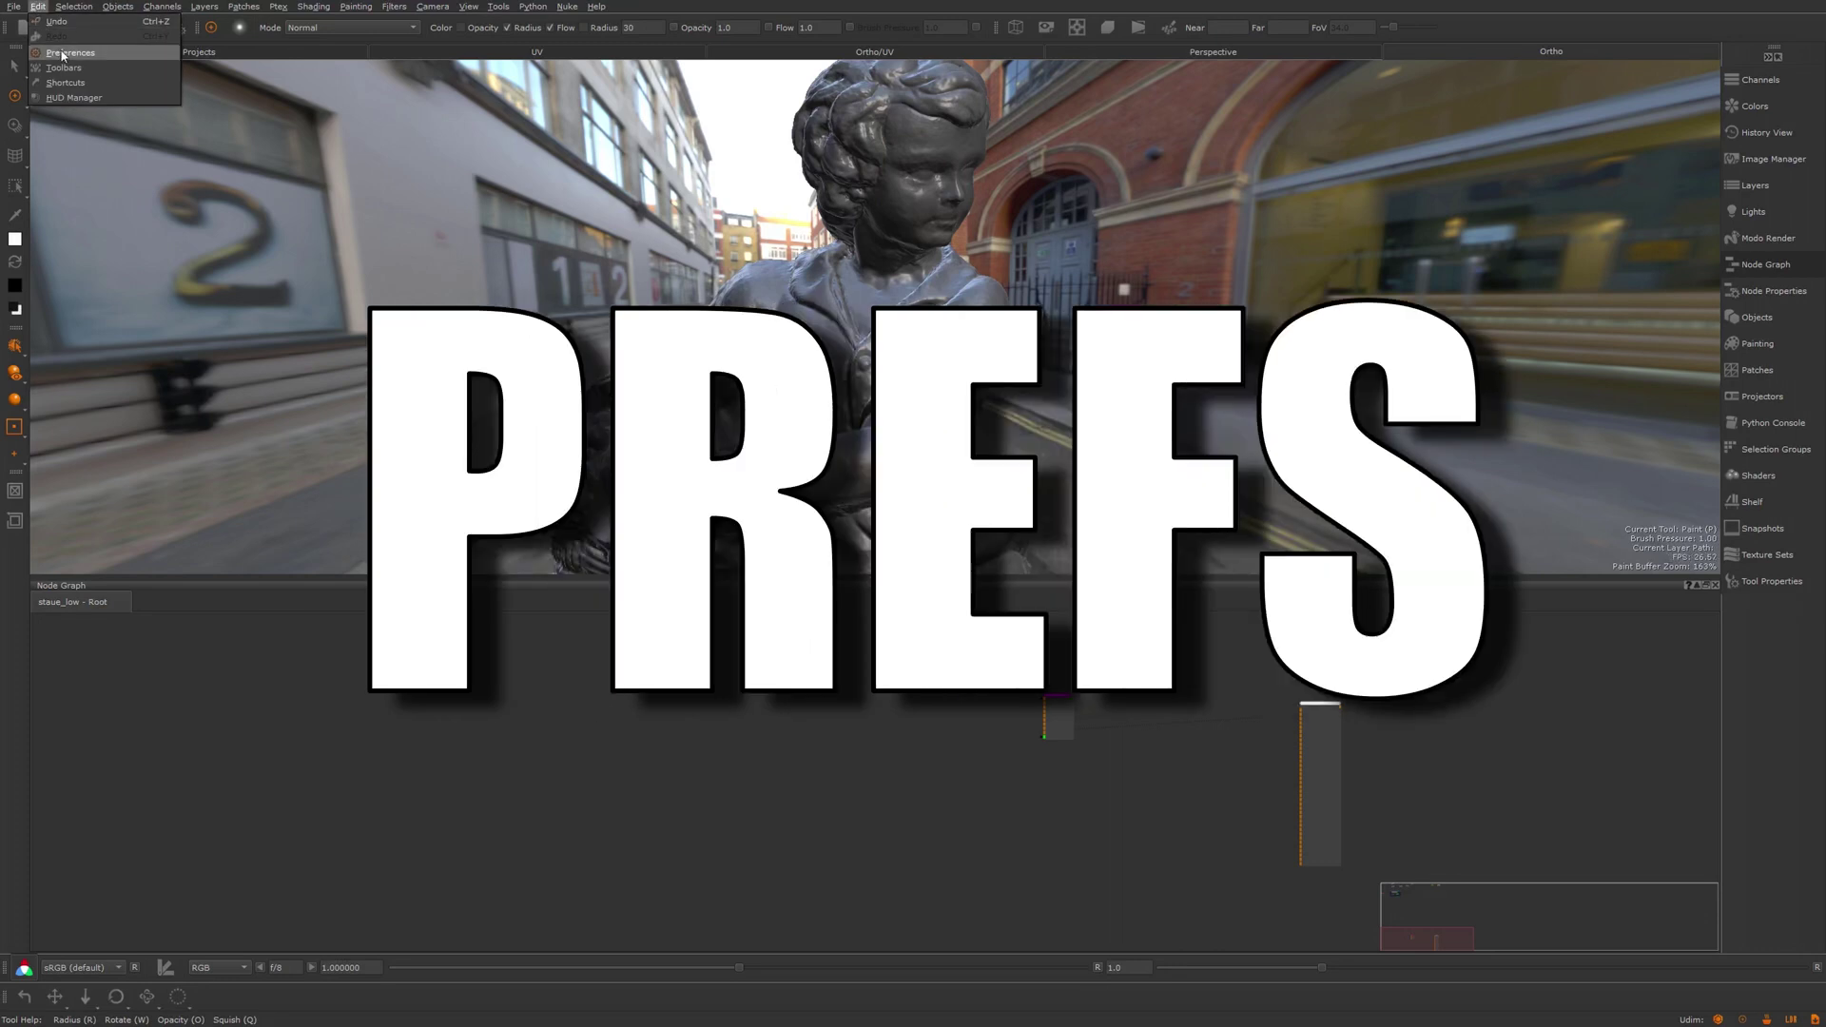
click(62, 53)
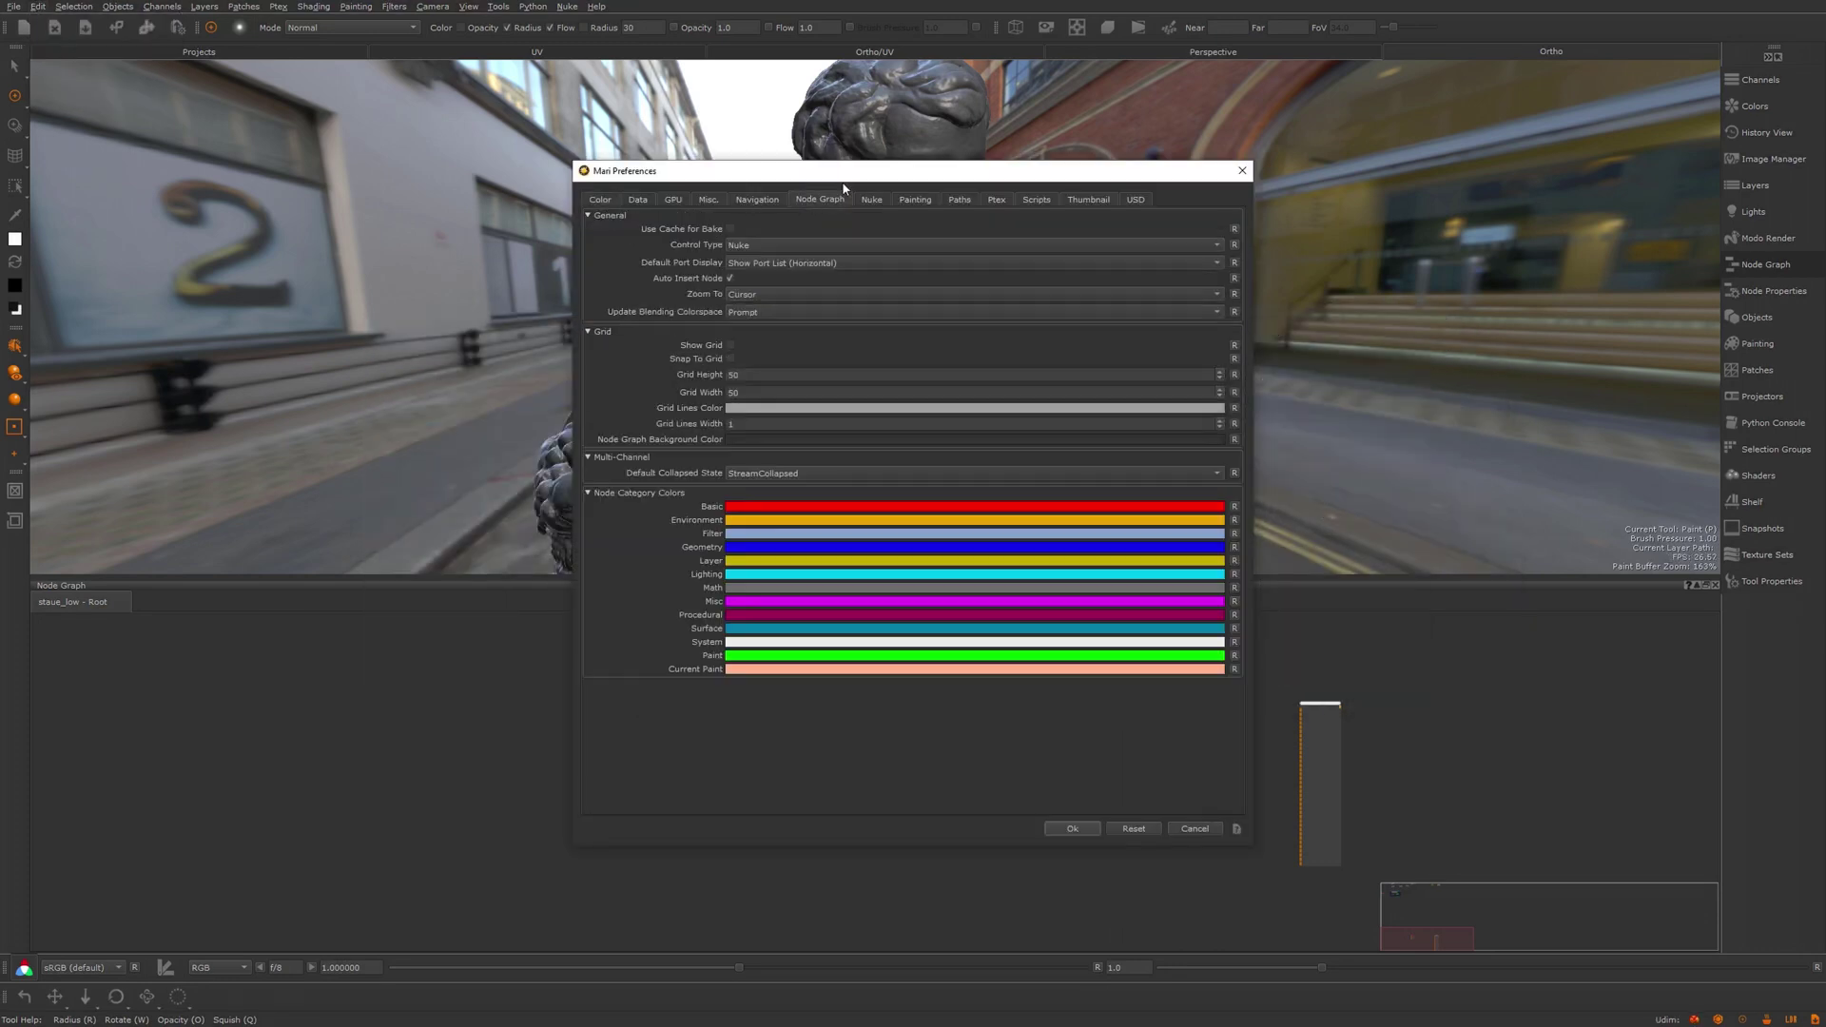
drag(843, 186, 1256, 219)
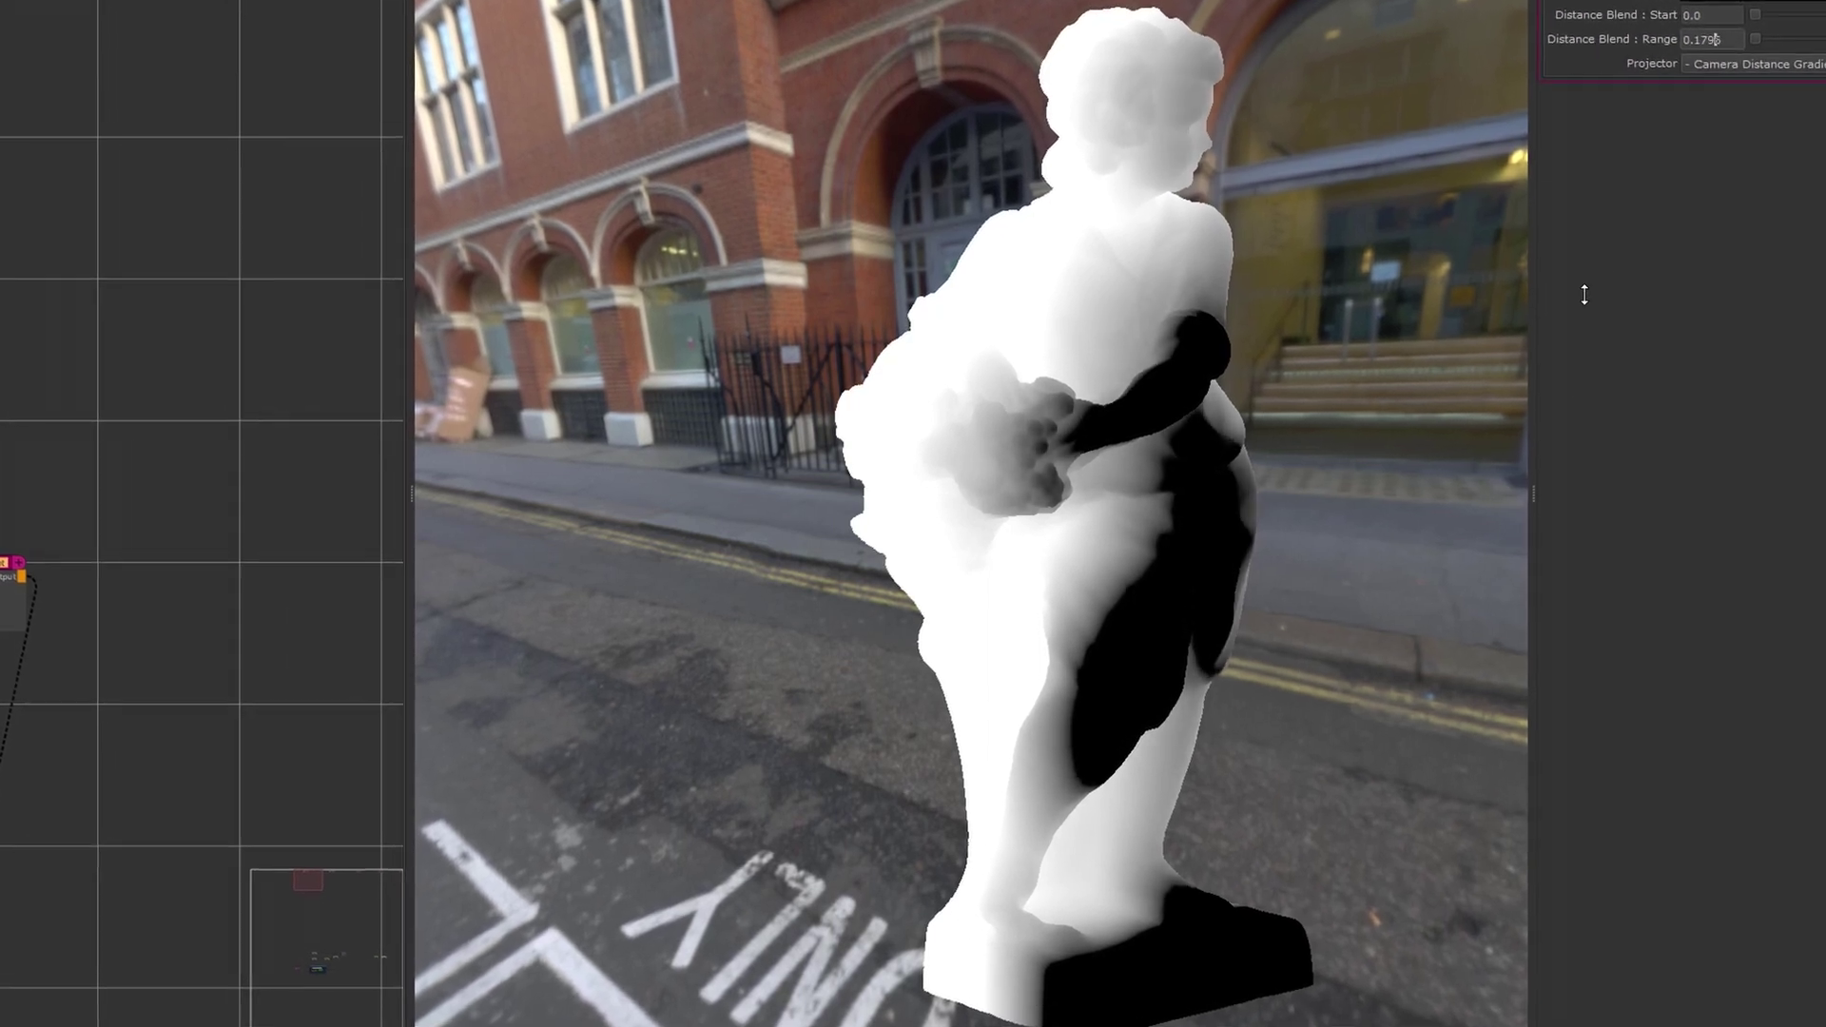
Pan the node graph to bring the Camera Distance Gradient node into view.
middle_drag(285, 701, 386, 732)
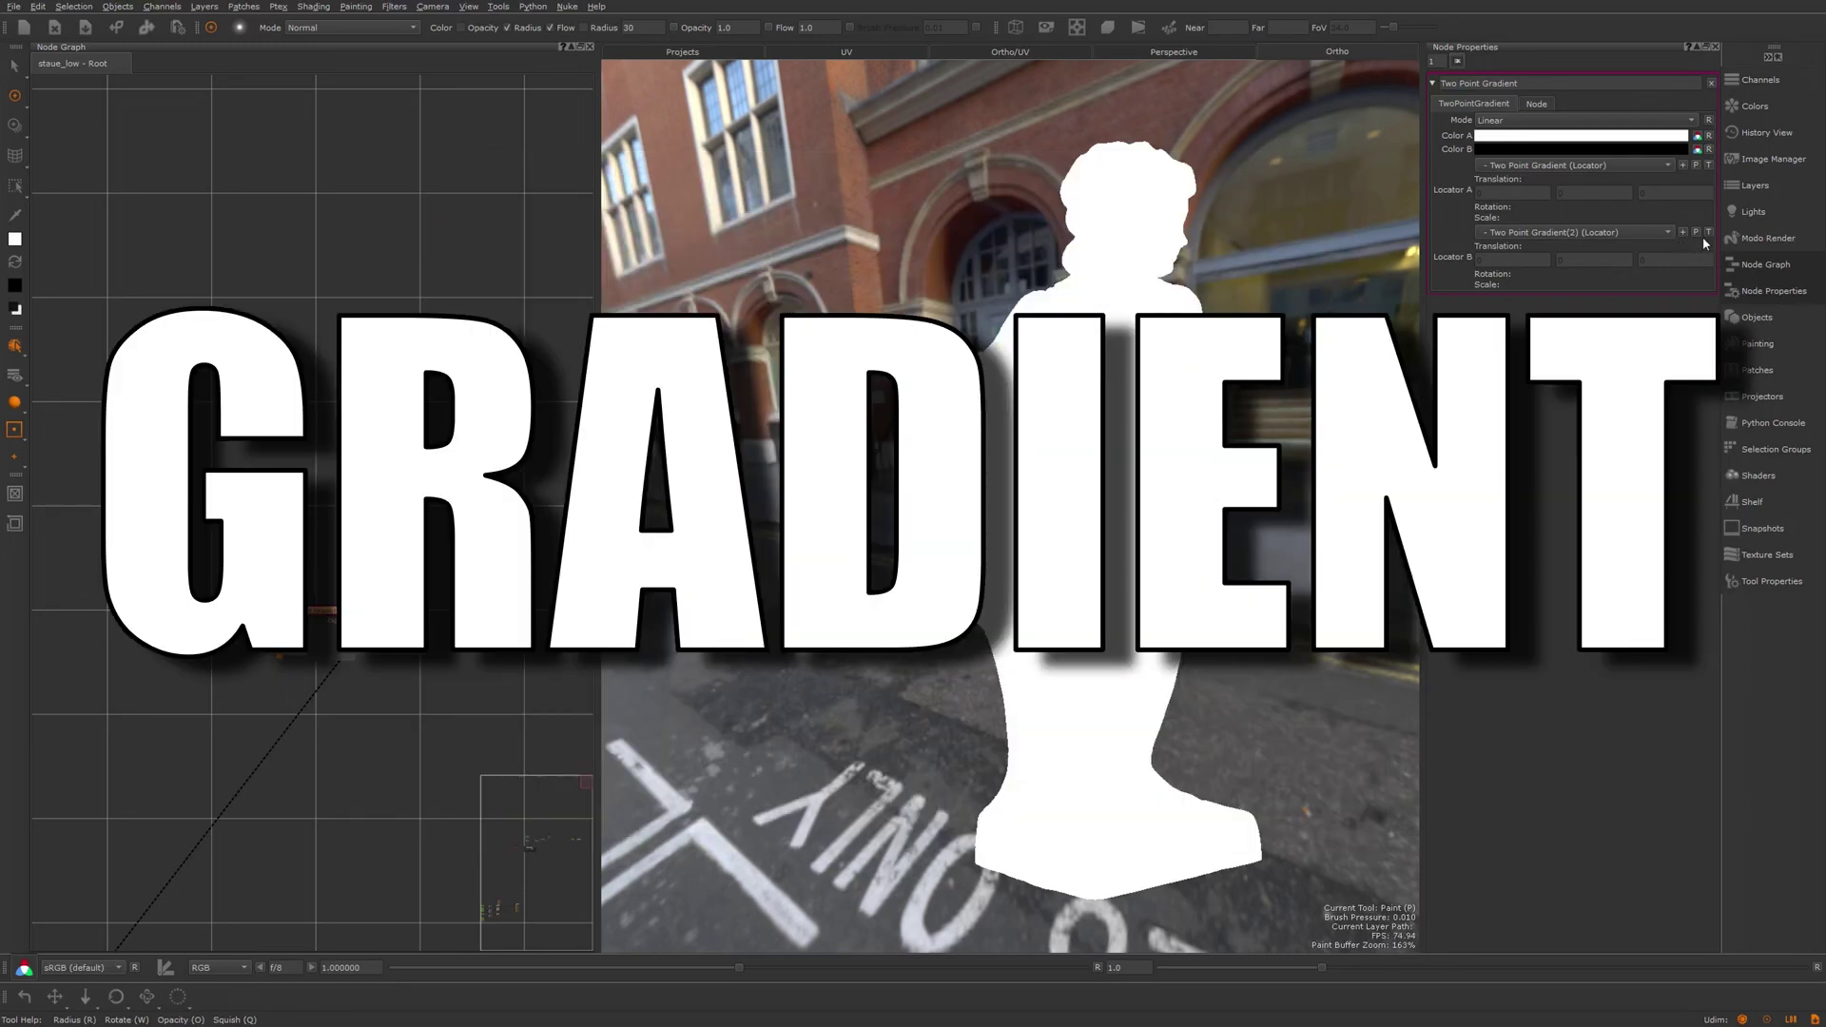
Raise Locator B to the statue's head, set the gradient Mode to Radial, then move B right.
click(1697, 233)
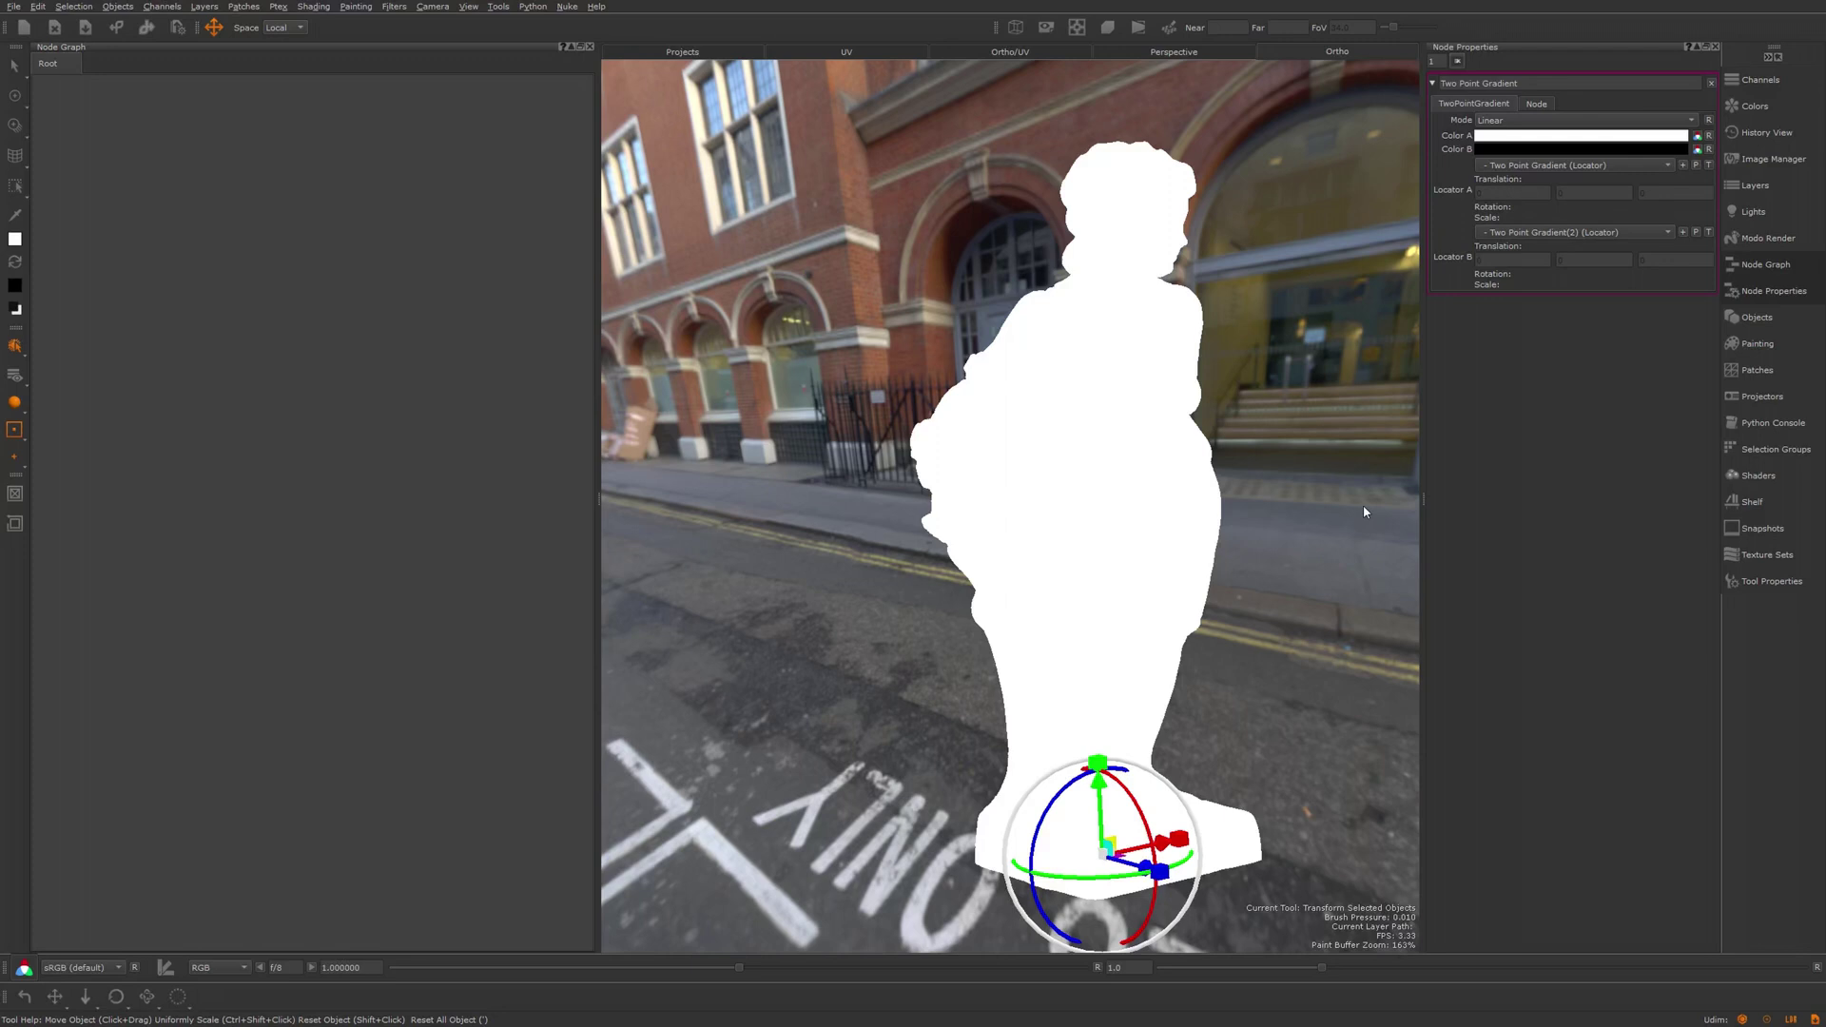
mouse_move(1107, 814)
mouse_down()
mouse_move(1108, 490)
mouse_move(1155, 217)
mouse_move(1155, 344)
mouse_move(1151, 233)
mouse_move(1152, 360)
mouse_move(1128, 410)
mouse_move(1275, 408)
mouse_move(1427, 323)
mouse_move(738, 542)
mouse_move(1491, 334)
mouse_move(1265, 428)
mouse_move(847, 513)
mouse_up()
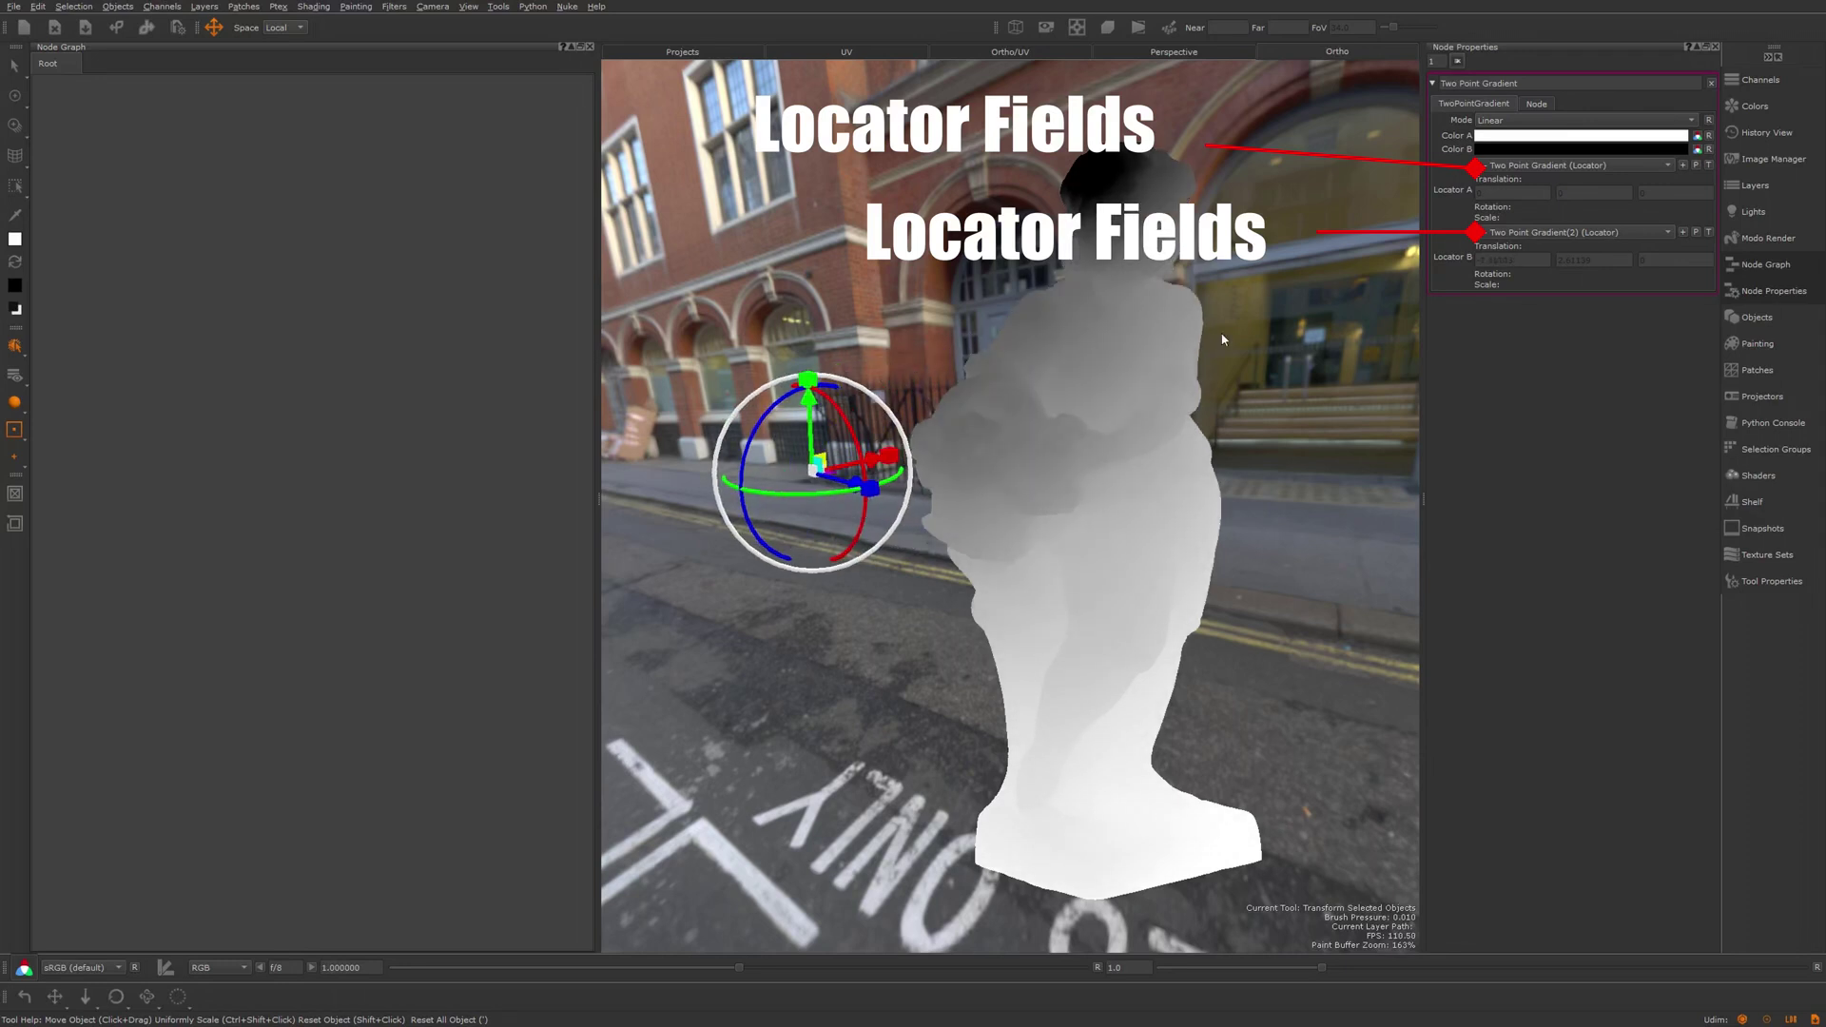
click(1493, 135)
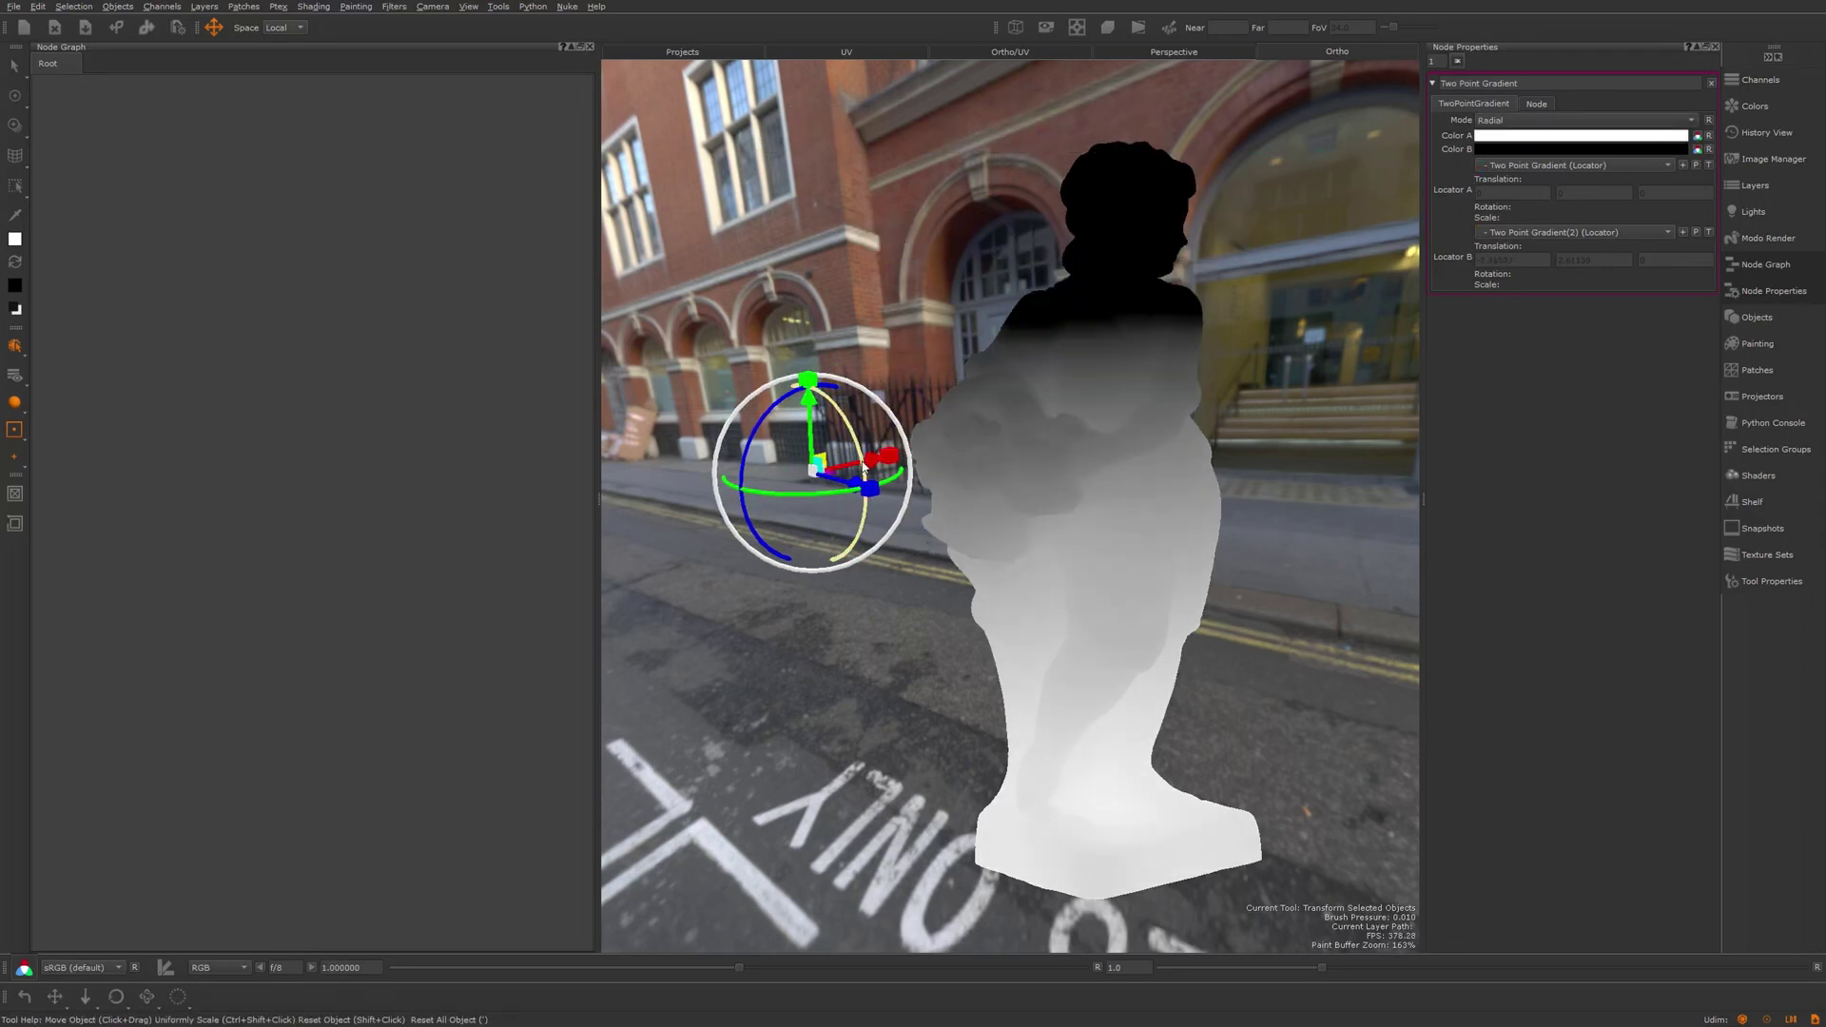
drag(870, 464, 1346, 373)
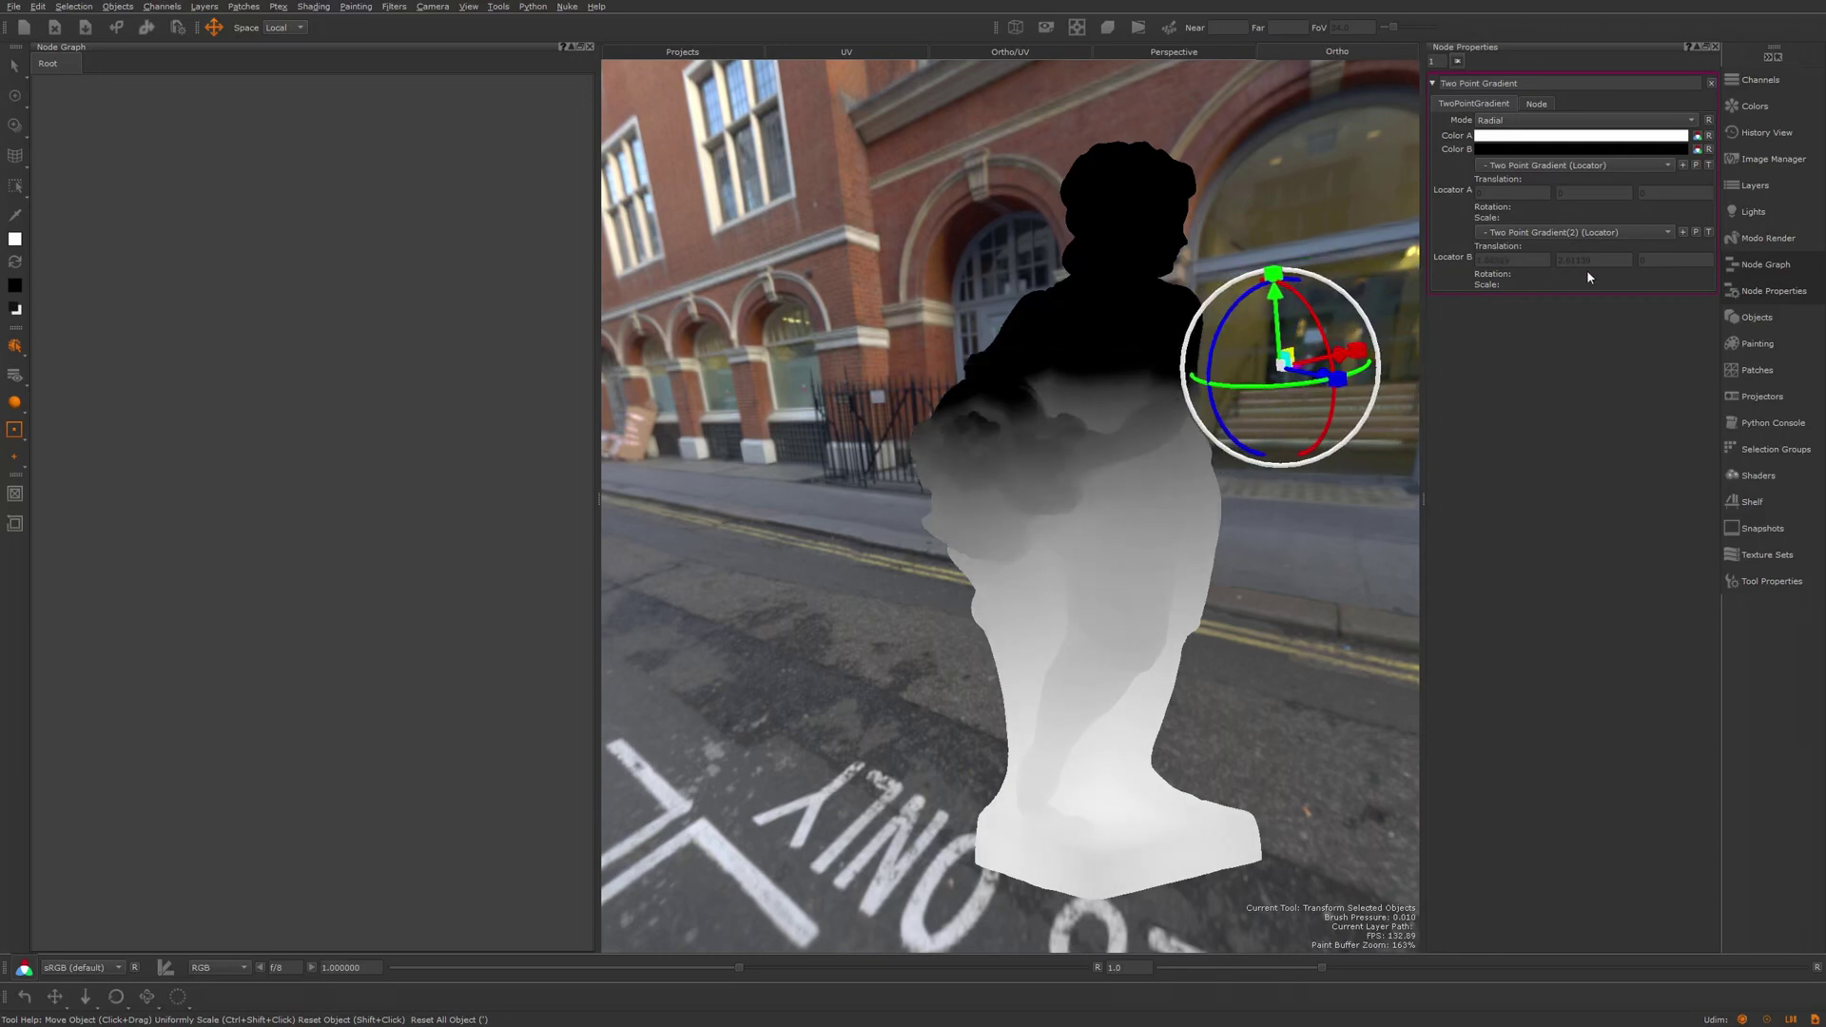
Raise Locator A from the statue's base up to its chest.
click(1696, 165)
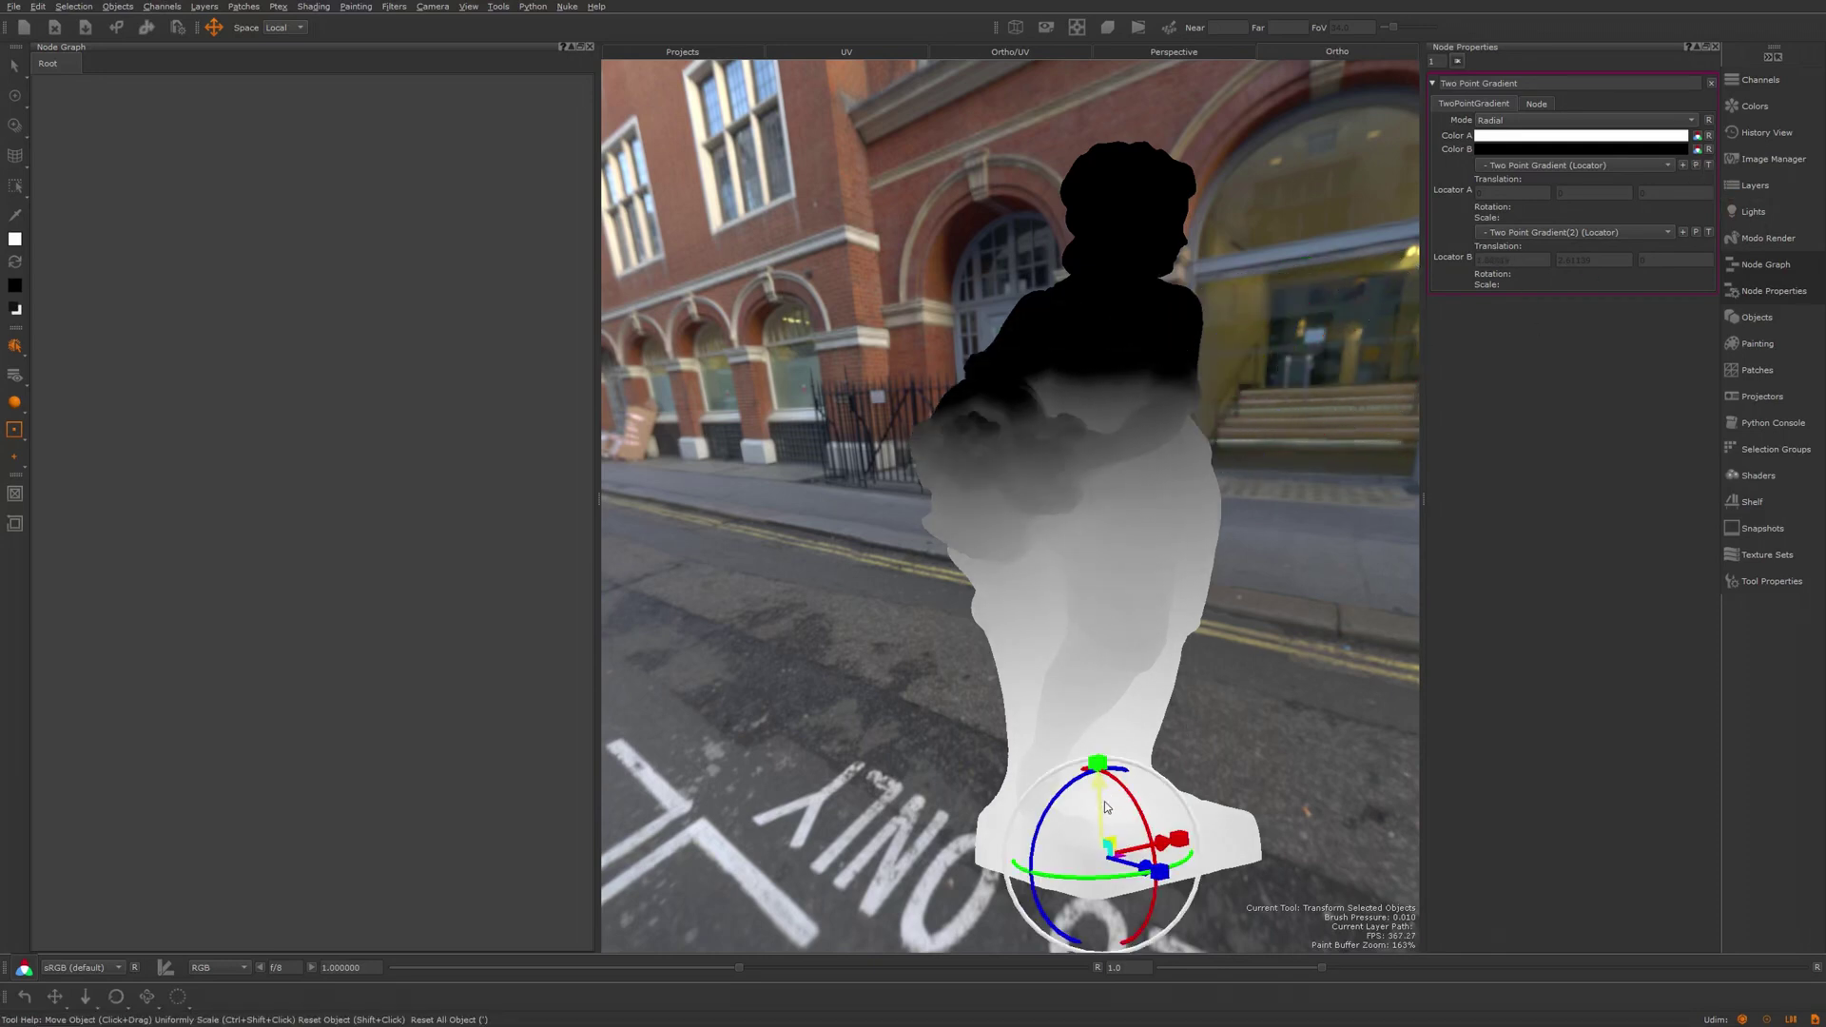
drag(1106, 806, 908, 678)
click(1700, 232)
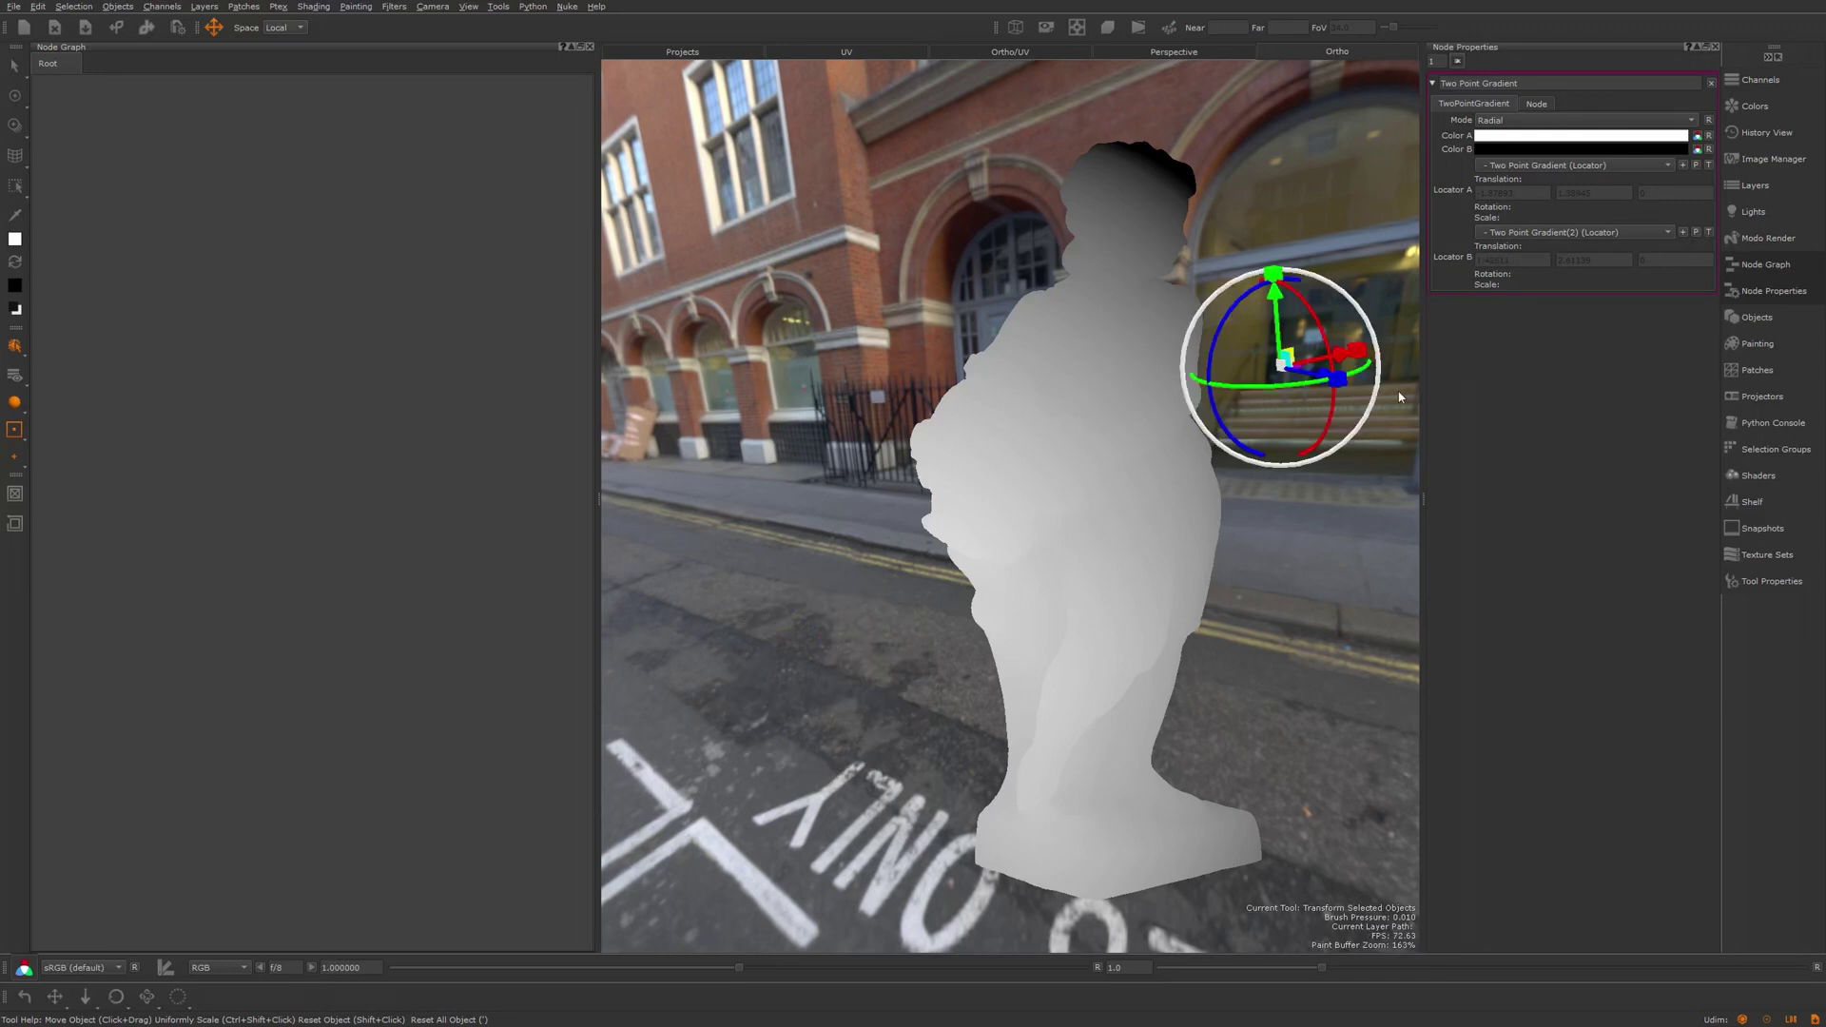
Lower Locator B to darken the head and pan the graph to show the math nodes.
drag(1276, 304, 1275, 419)
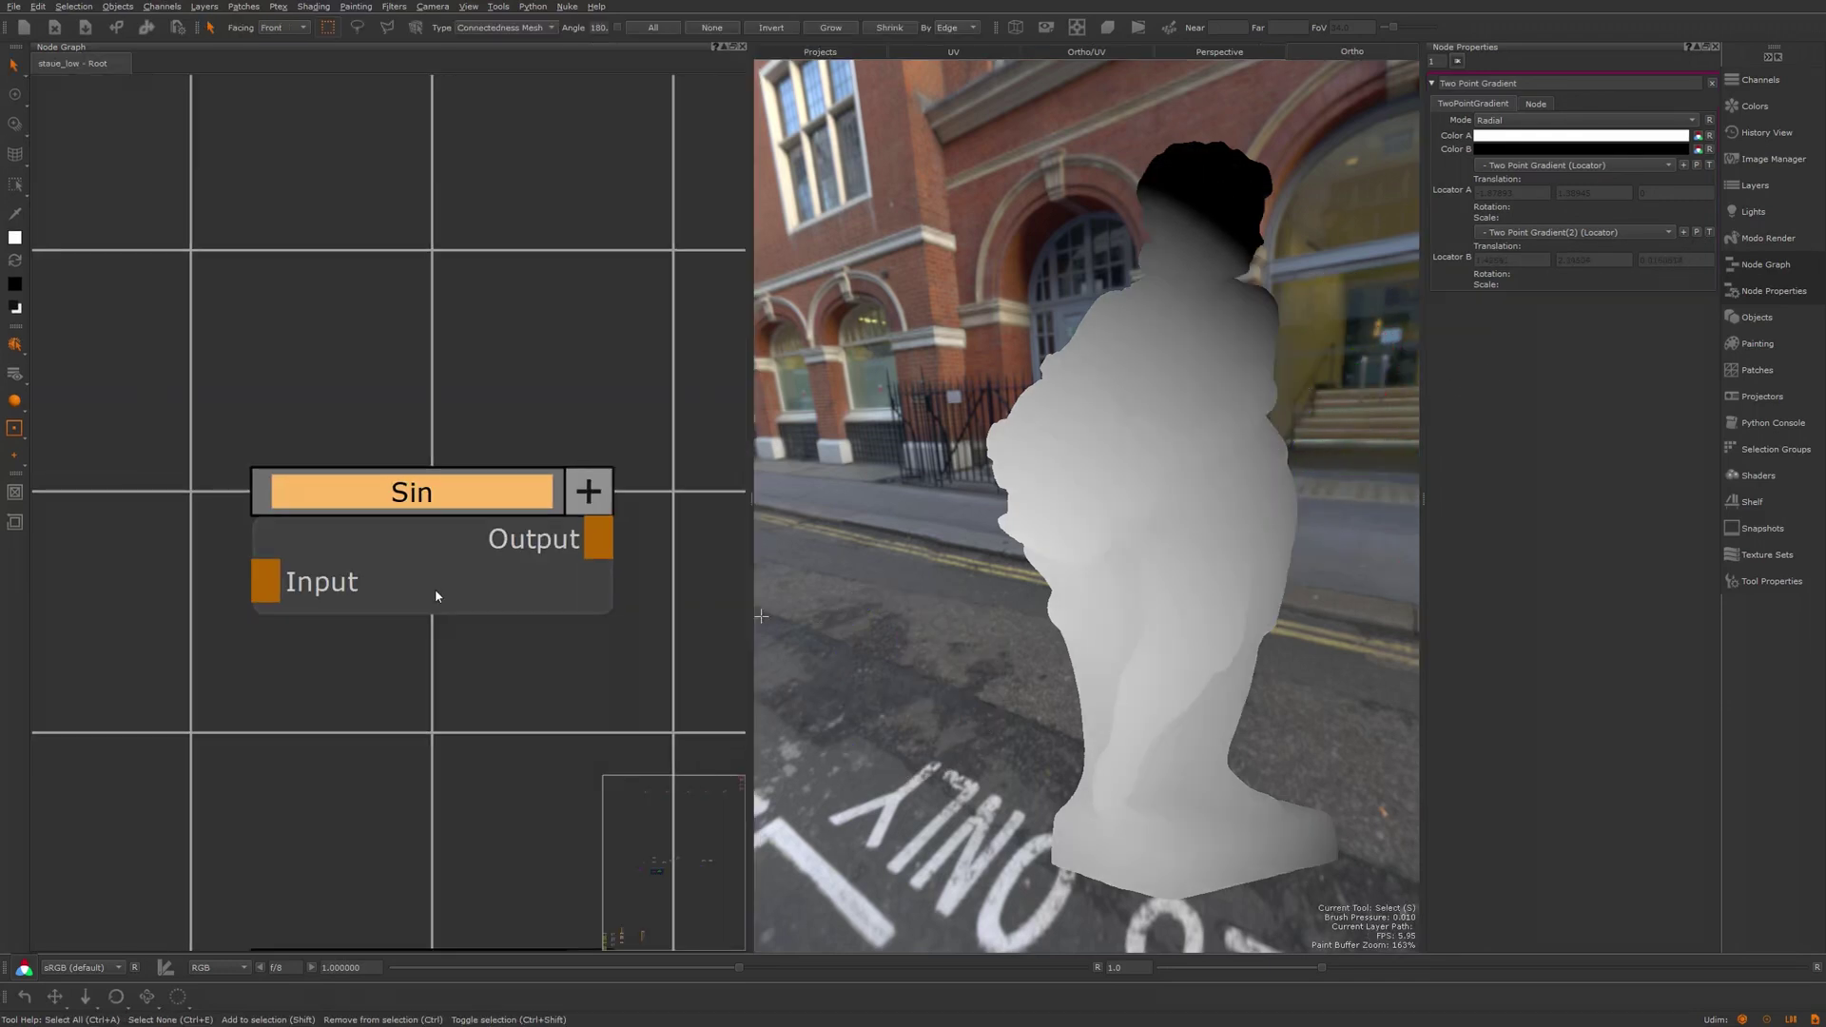
middle_drag(435, 590, 515, 320)
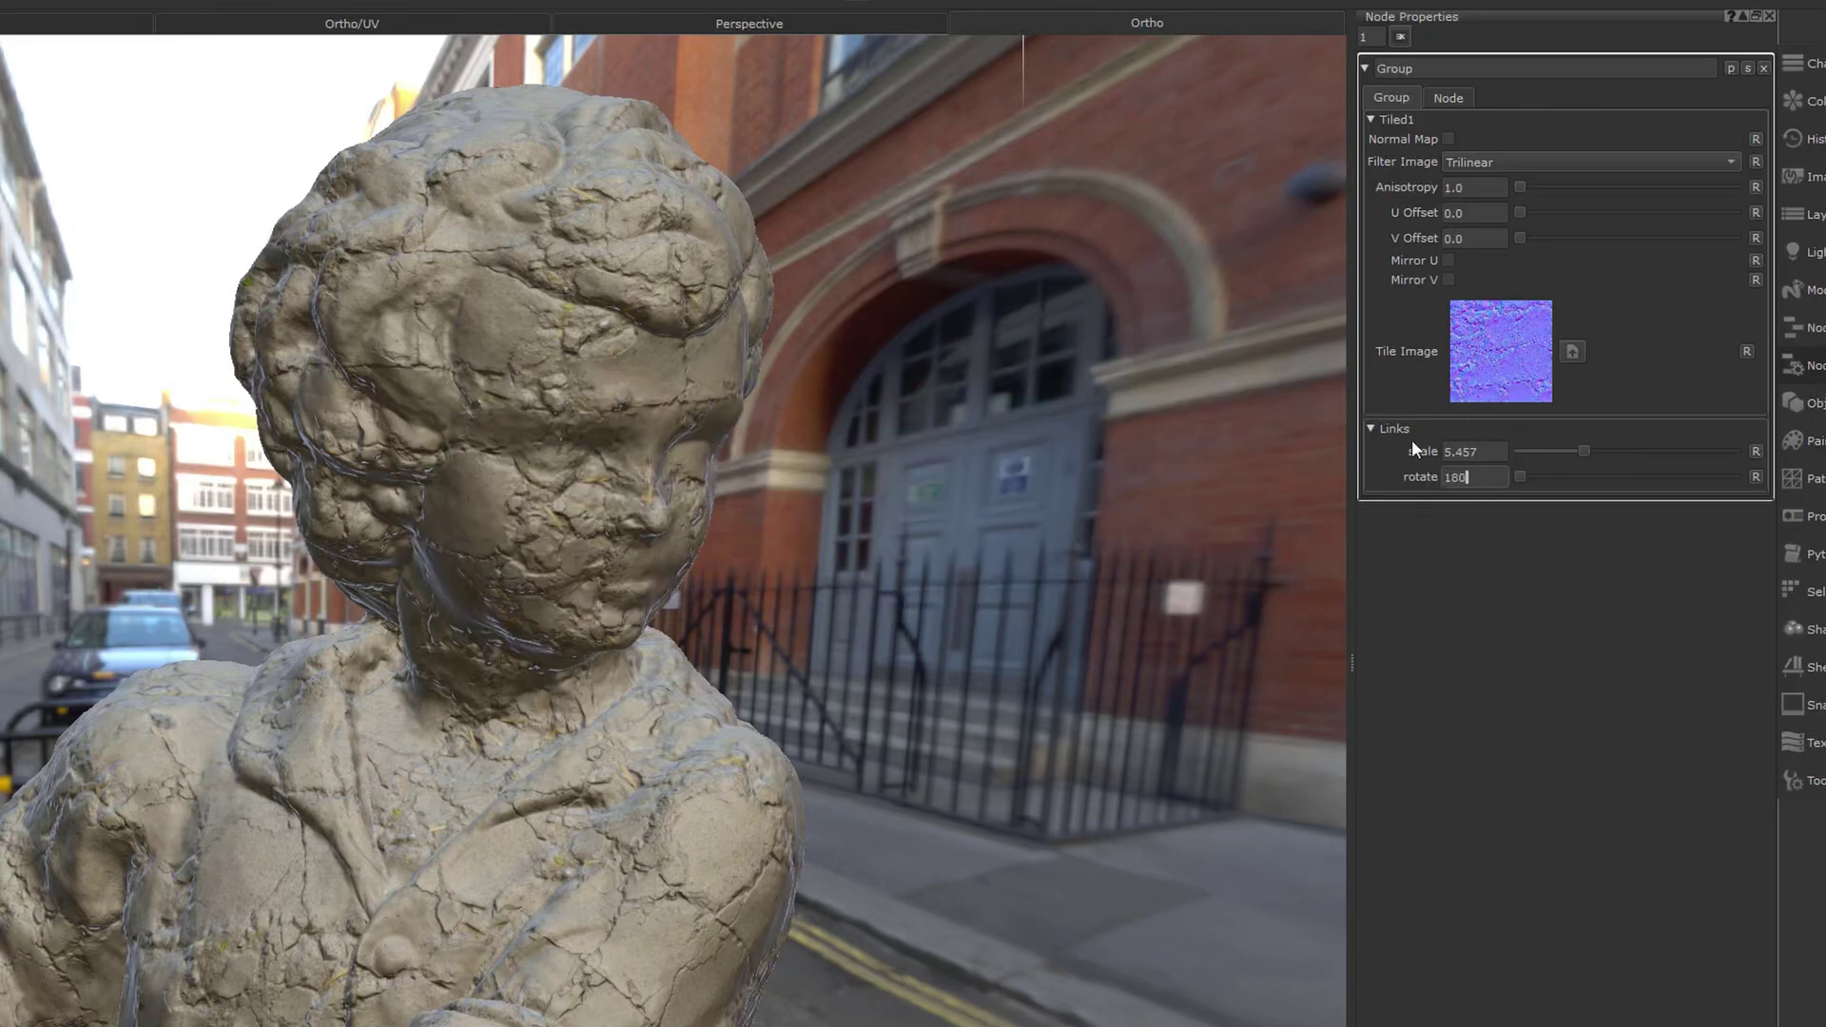
Commit Tiled1's rotate value of 180 and enable Normal Map on the tiled texture.
key(Return)
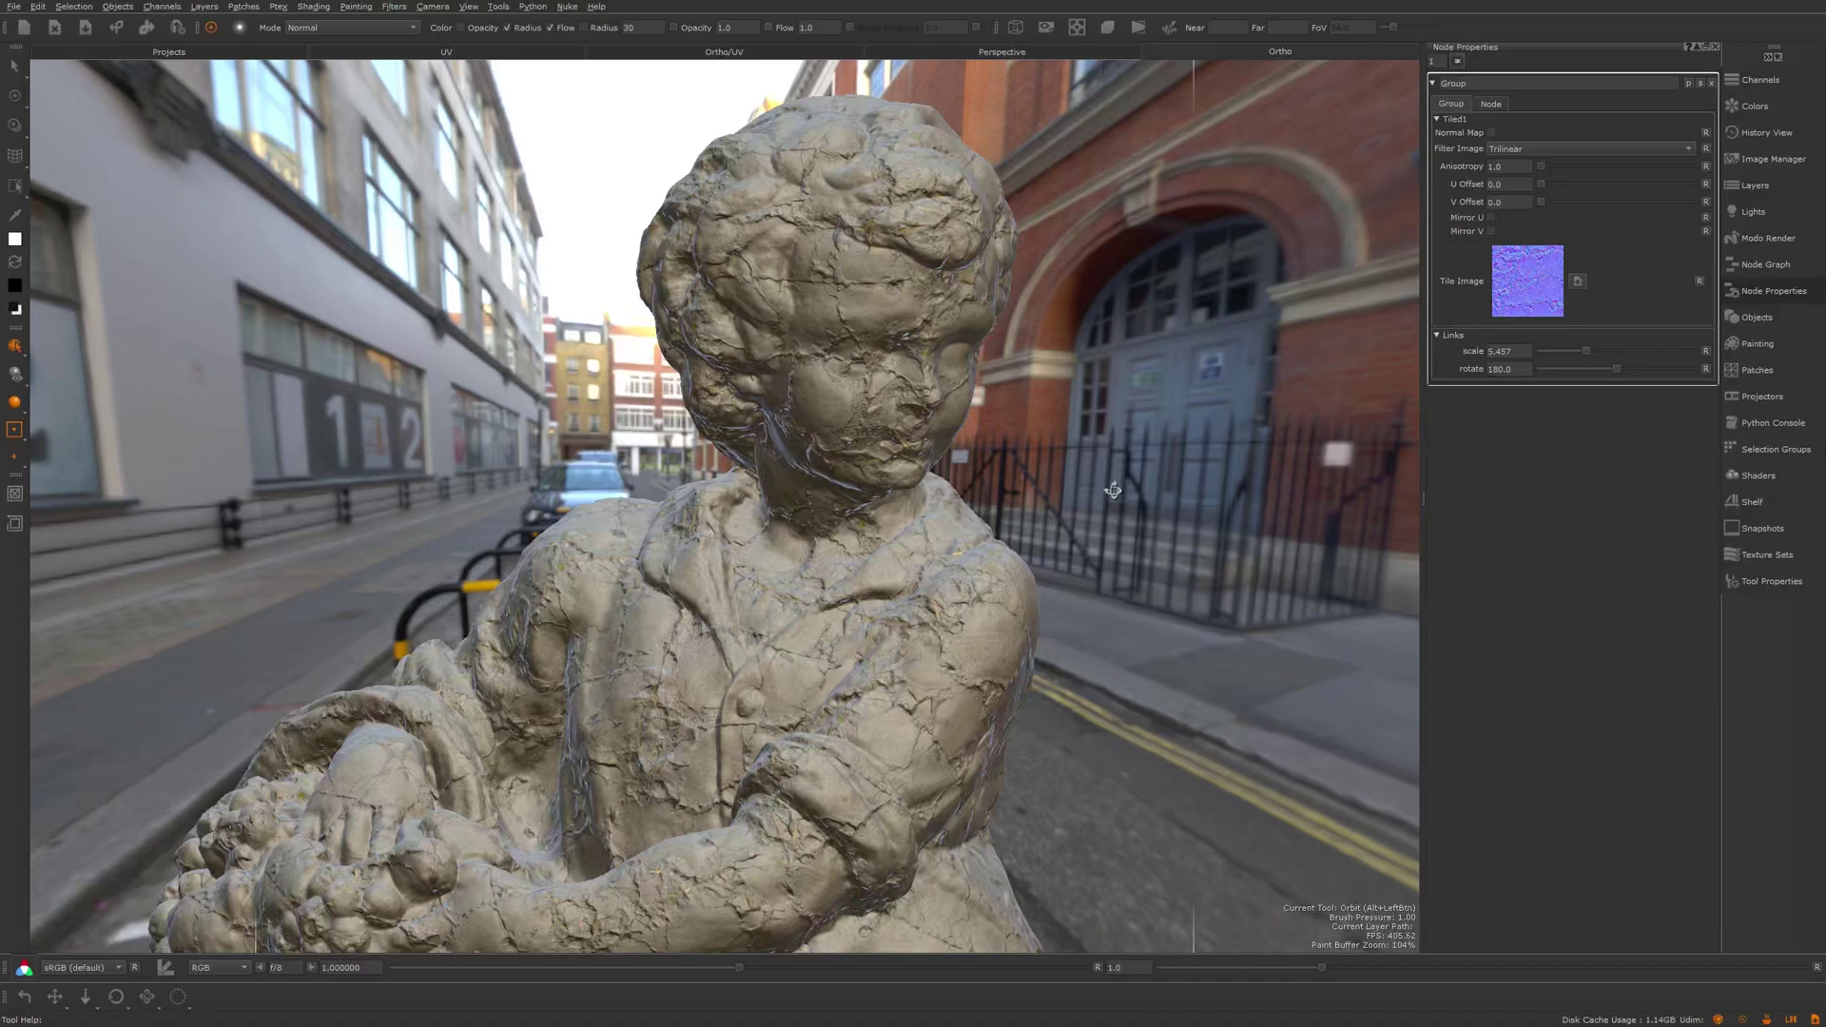
alt+drag(1113, 489, 1144, 489)
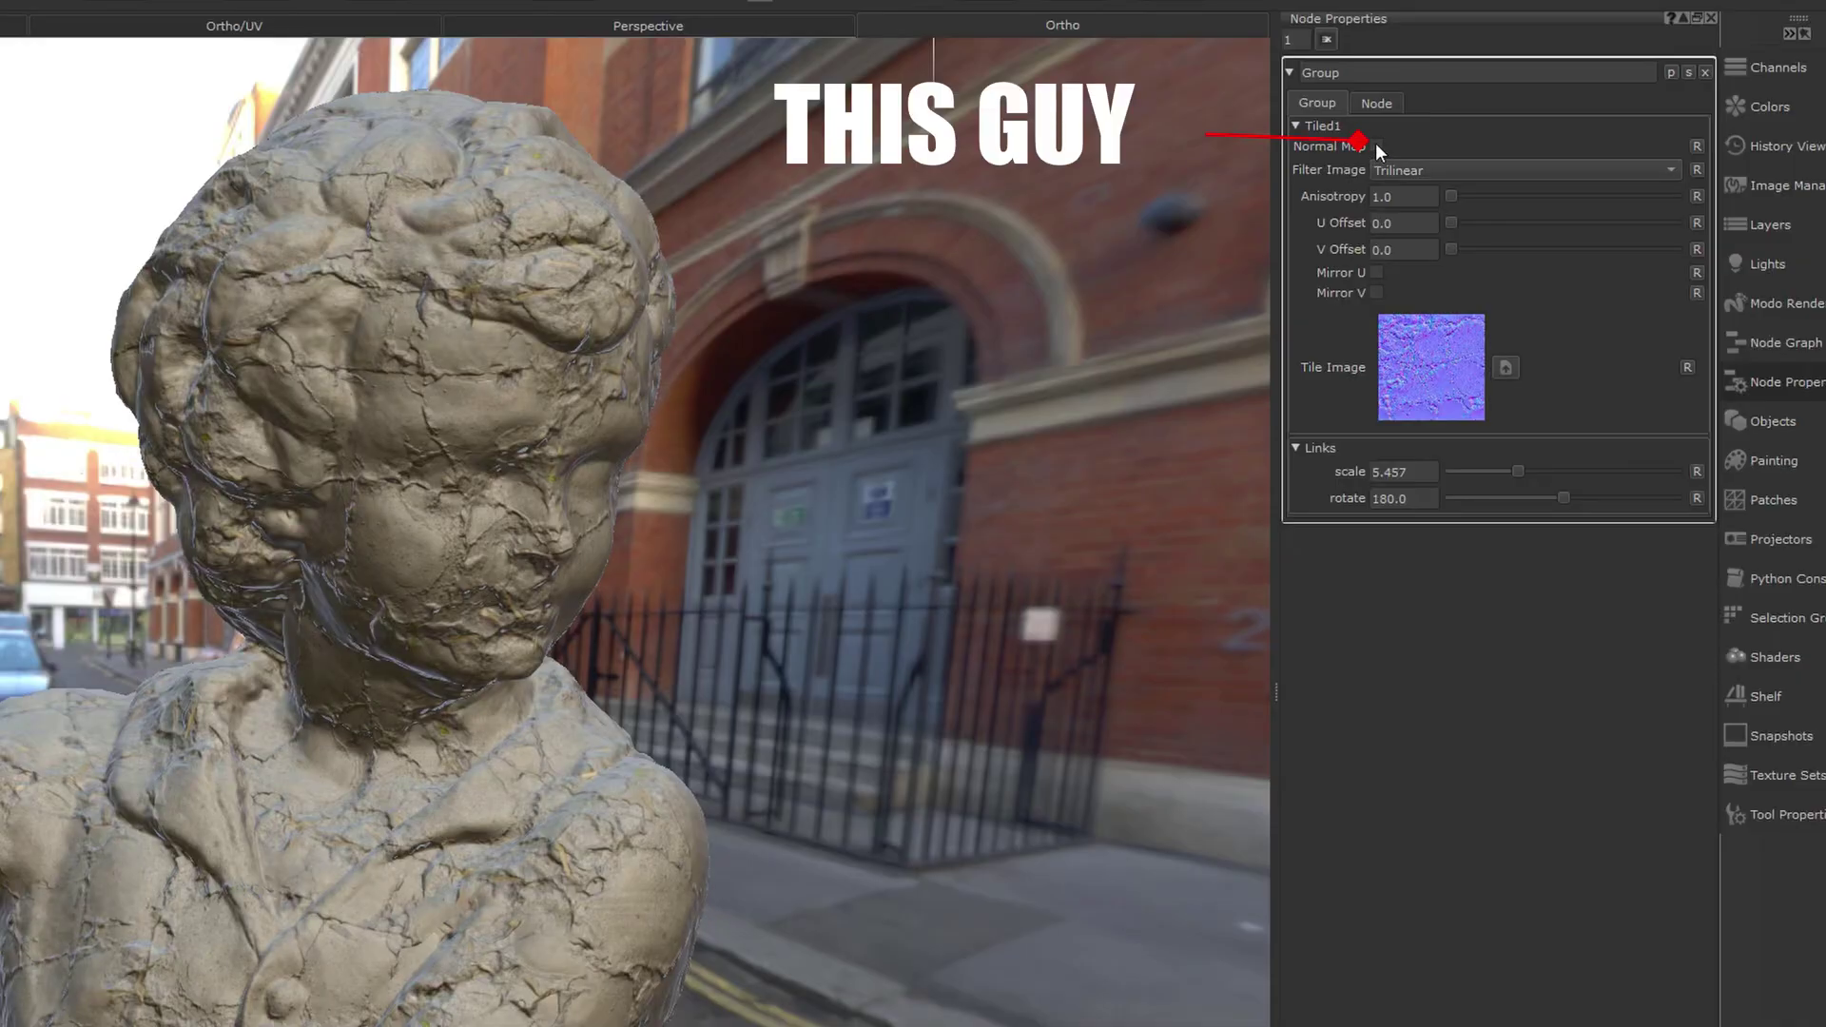
click(1377, 147)
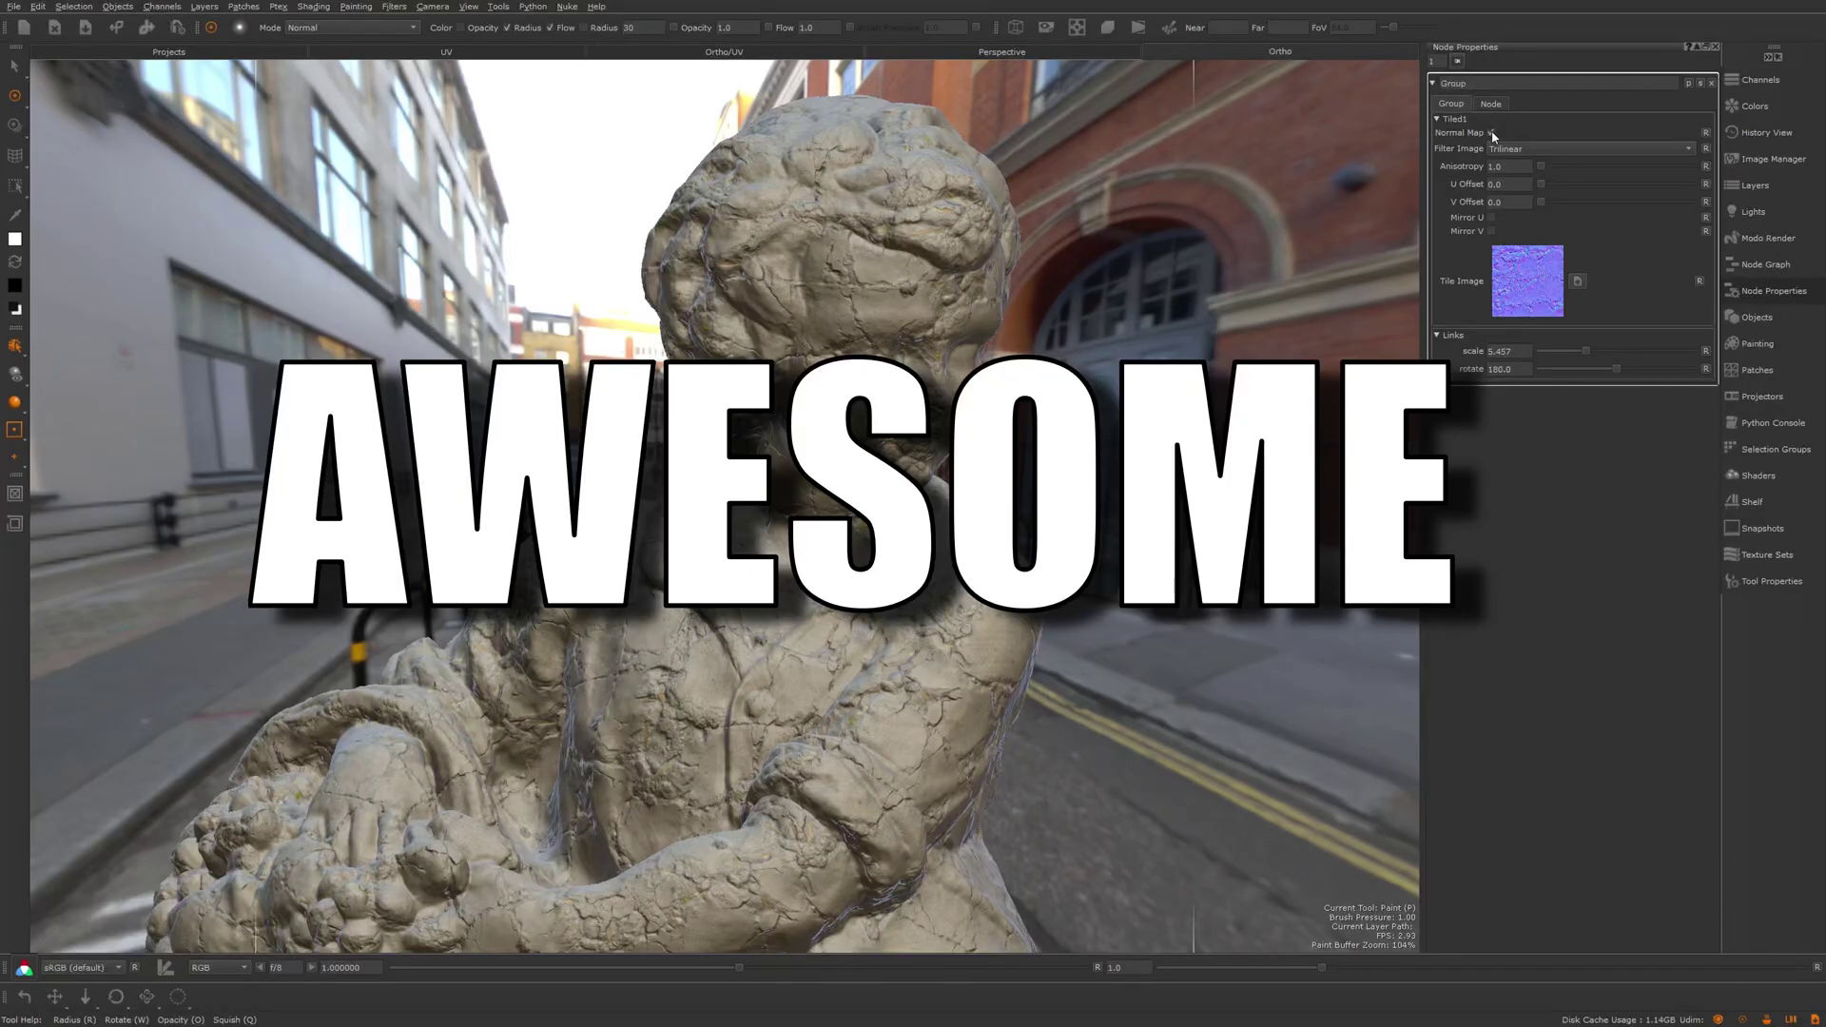